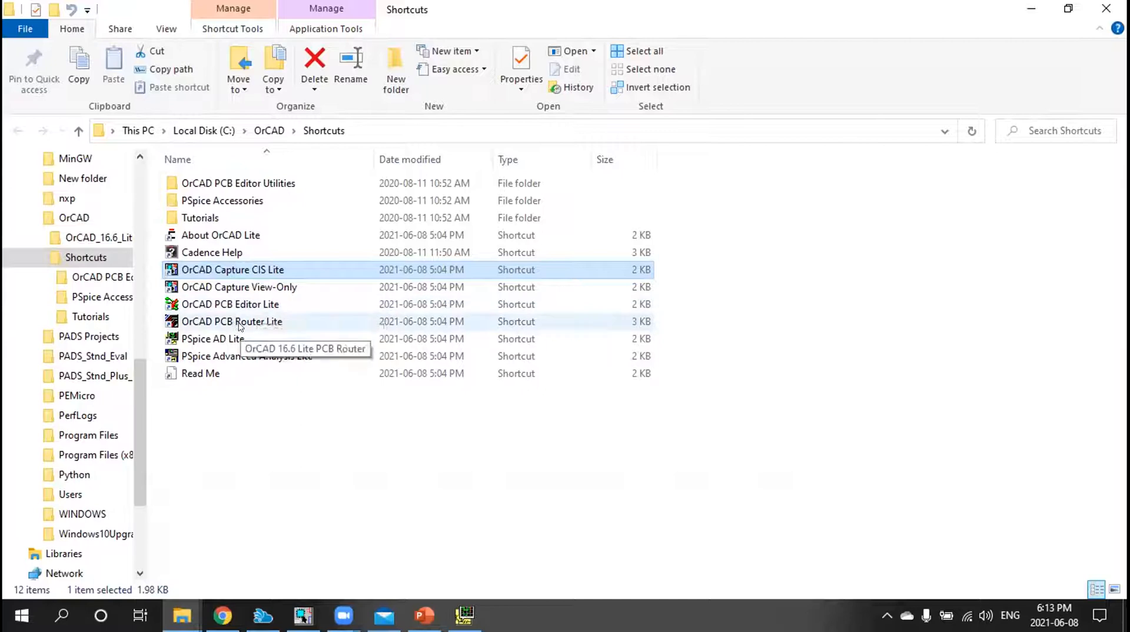
Delete the entire existing circuit with the 5 Vdc source, 1k resistor and ground from the schematic page
{"action": "left_click", "coordinate": [1033, 7]}
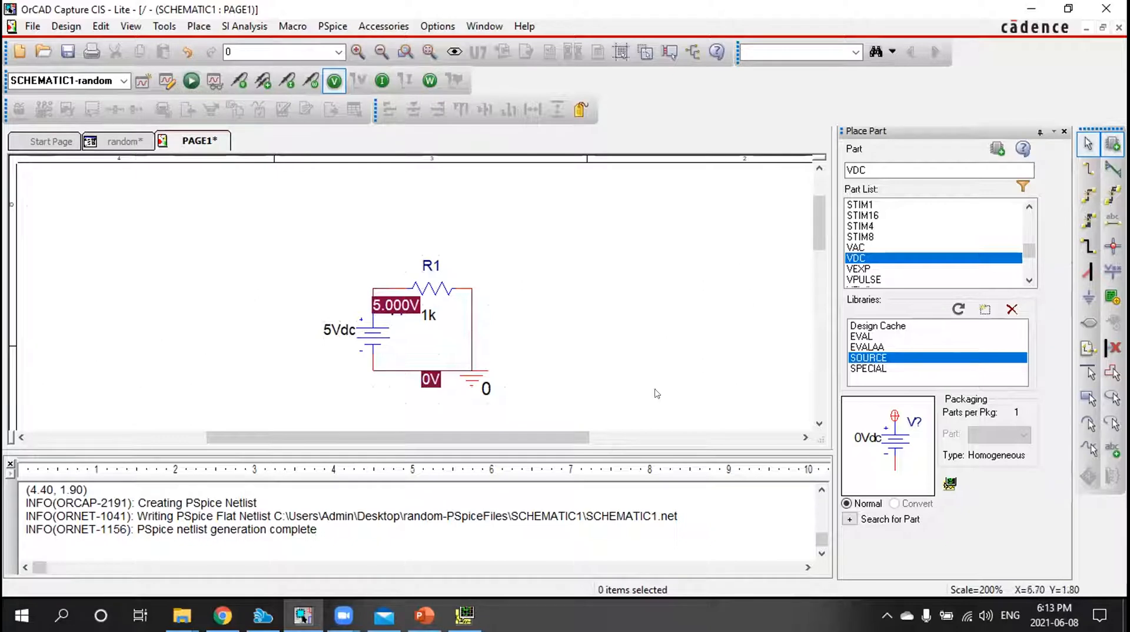
{"action": "scroll", "coordinate": [487, 286], "scroll_direction": "up", "scroll_amount": 1, "text": "ctrl"}
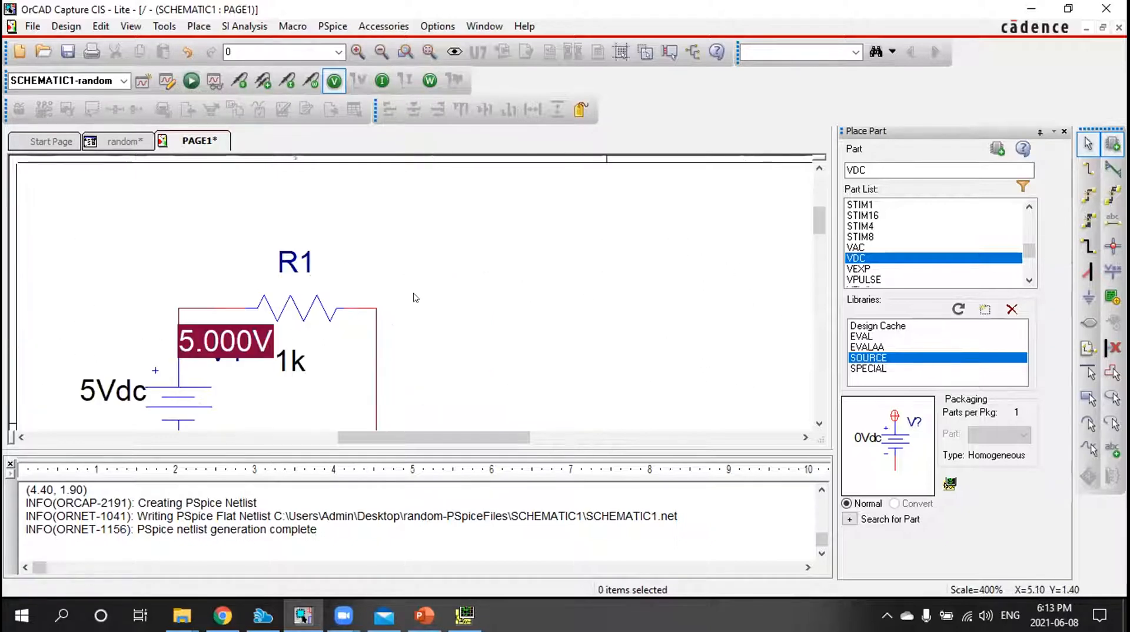
{"action": "scroll", "coordinate": [412, 301], "scroll_direction": "down", "scroll_amount": 1, "text": "ctrl"}
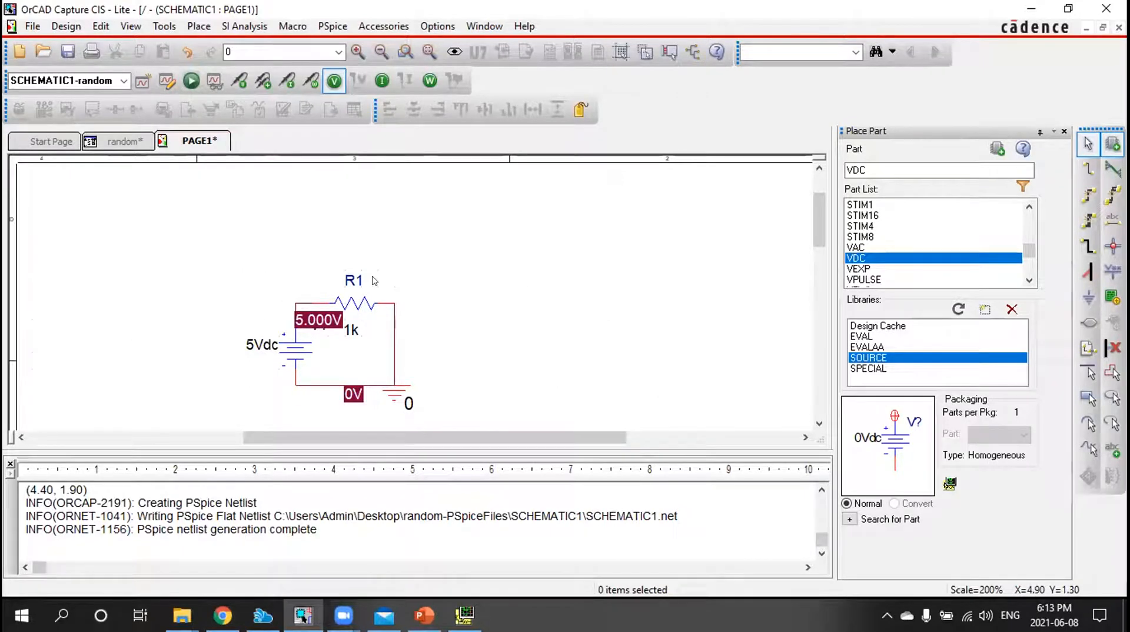
{"action": "left_click_drag", "start_coordinate": [247, 231], "coordinate": [489, 297]}
{"action": "scroll", "coordinate": [481, 298], "scroll_direction": "up", "scroll_amount": 5}
{"action": "scroll", "coordinate": [485, 282], "scroll_direction": "up", "scroll_amount": 4}
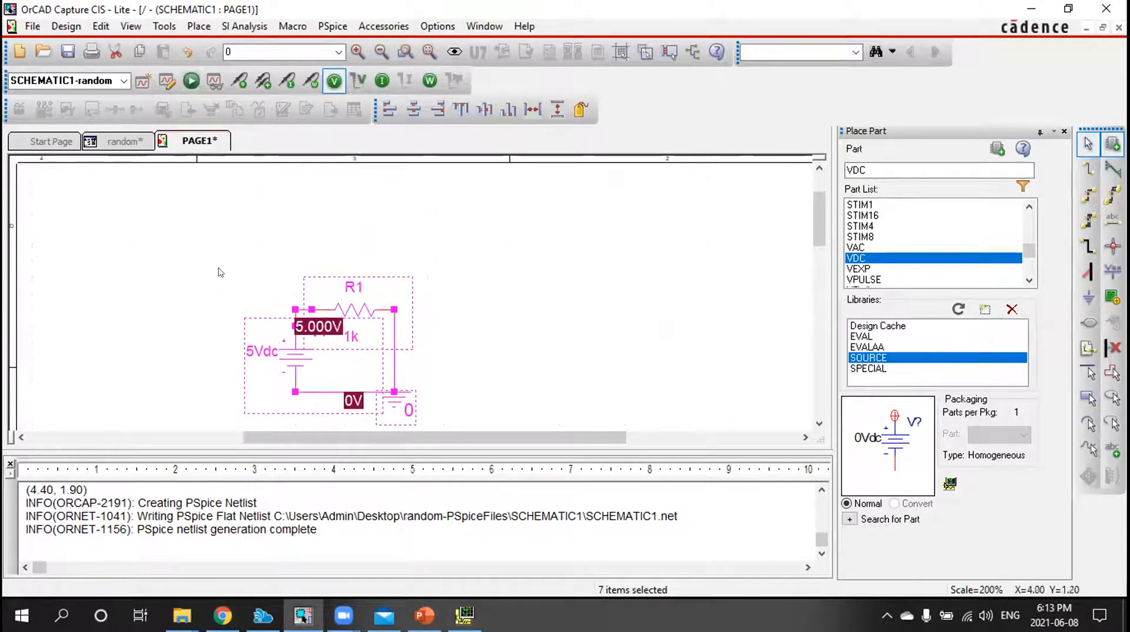
{"action": "scroll", "coordinate": [442, 379], "scroll_direction": "down", "scroll_amount": 1}
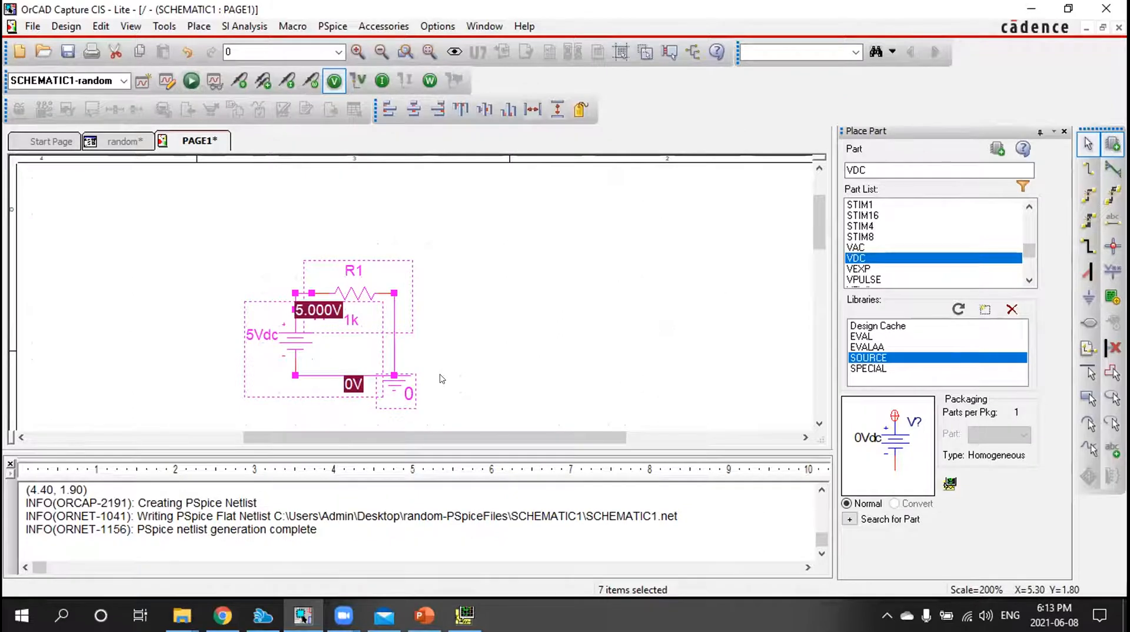
{"action": "key", "text": "Delete"}
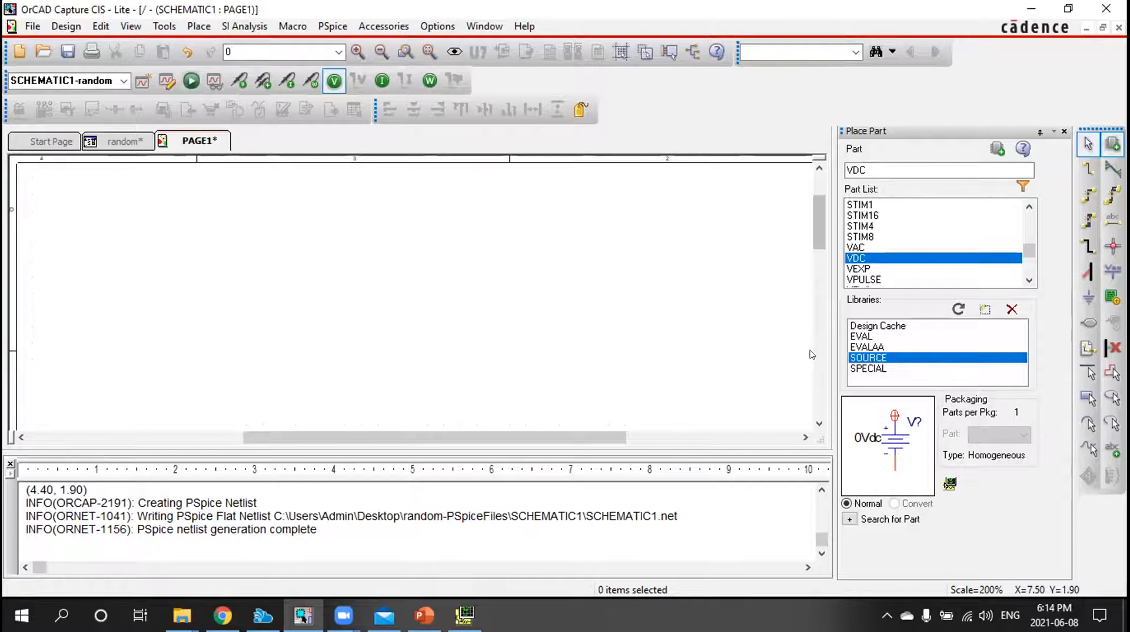
Look through the Capture library files in the pspice folder without adding any of them
{"action": "left_click", "coordinate": [760, 74]}
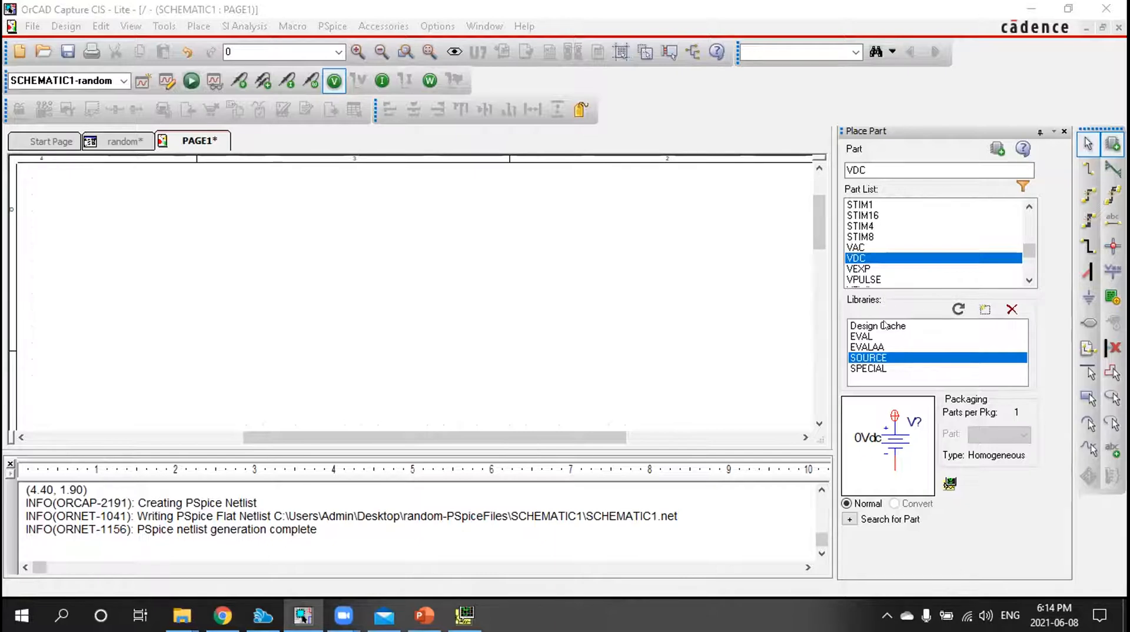
{"action": "left_click", "coordinate": [985, 310]}
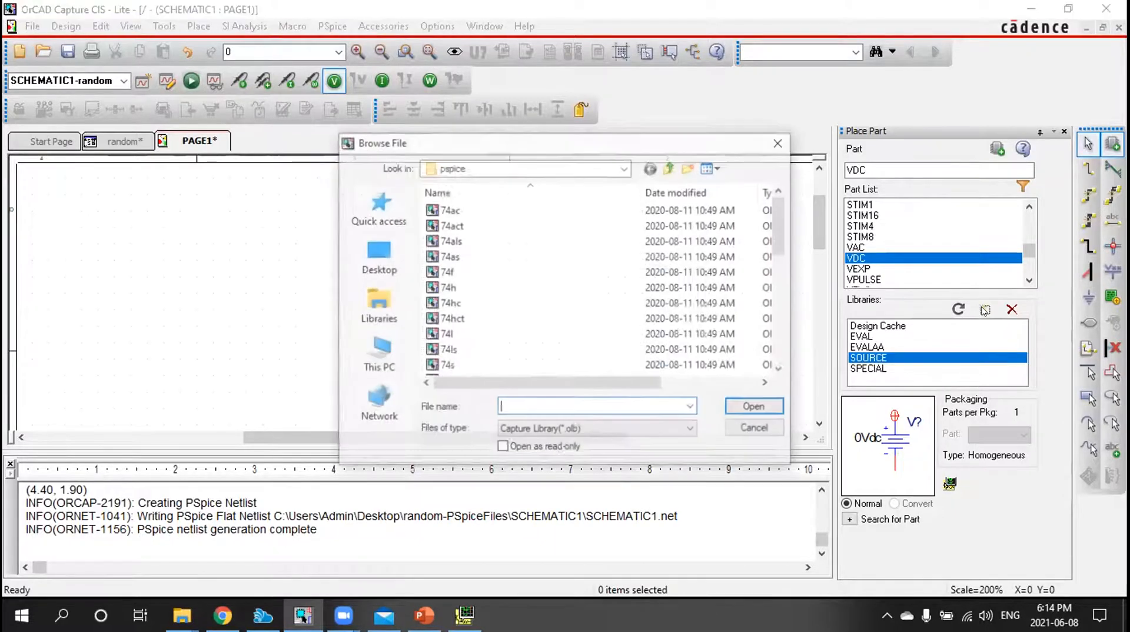
{"action": "scroll", "coordinate": [497, 272], "scroll_direction": "down", "scroll_amount": 10}
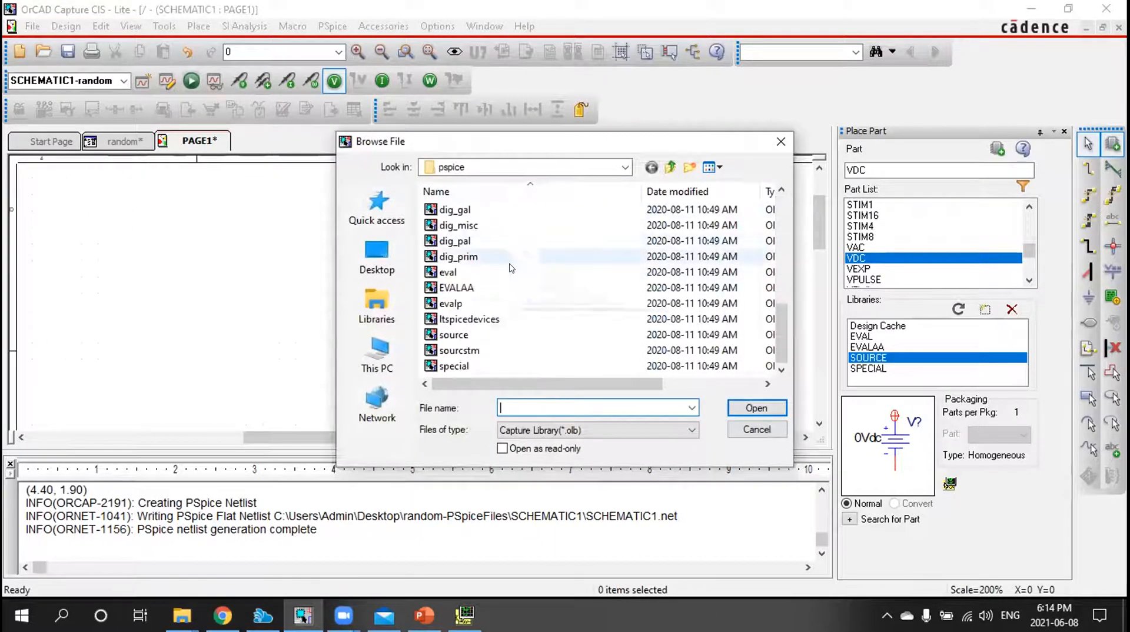
{"action": "left_click", "coordinate": [757, 429]}
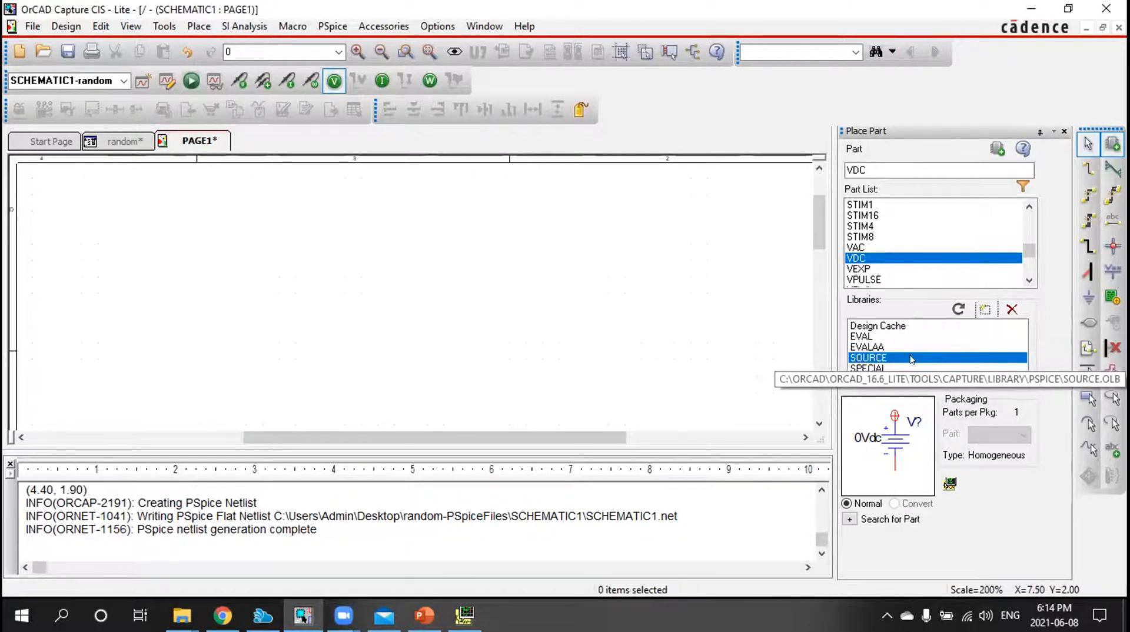
Place a Q2N3904 transistor from the EVAL library on the empty schematic page
{"action": "left_click", "coordinate": [861, 337]}
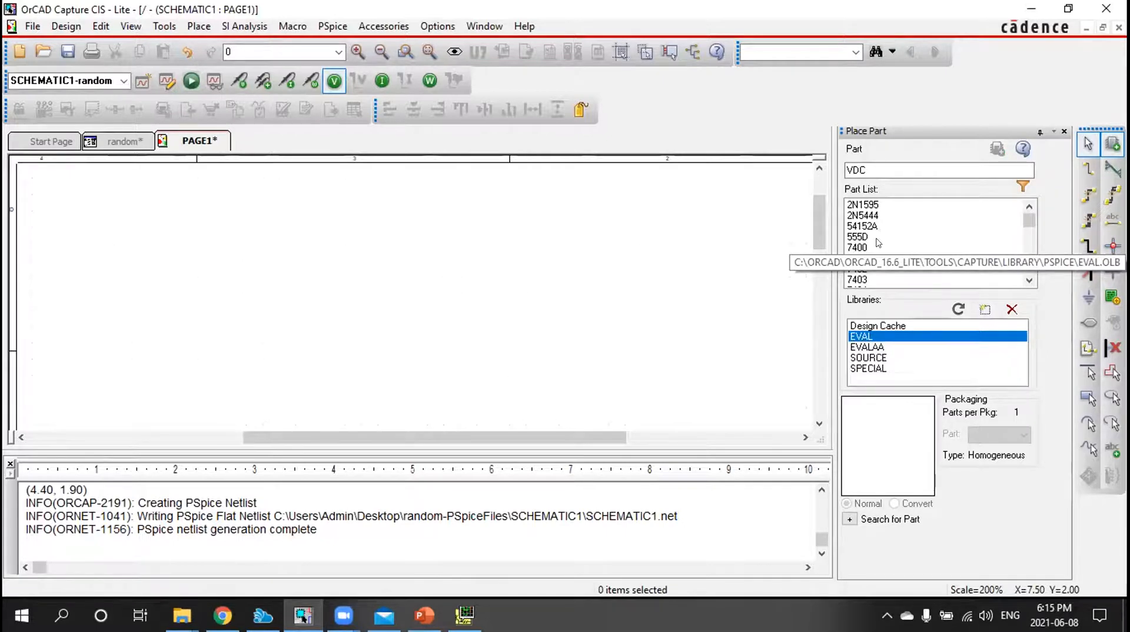
{"action": "scroll", "coordinate": [879, 243], "scroll_direction": "down", "scroll_amount": 15}
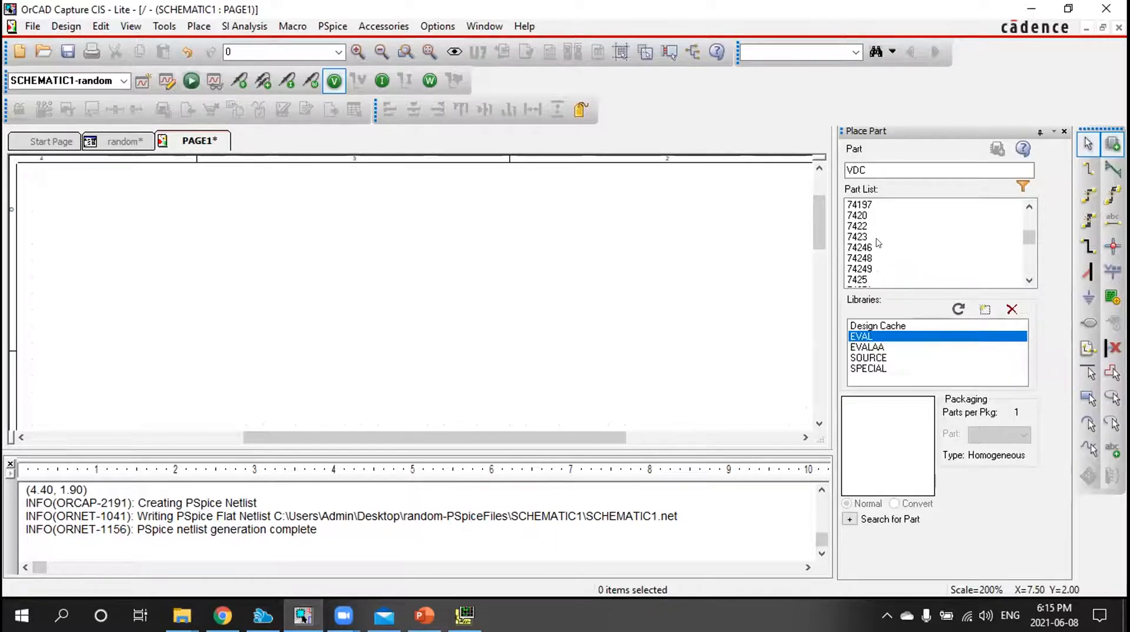
{"action": "scroll", "coordinate": [878, 243], "scroll_direction": "up", "scroll_amount": 2}
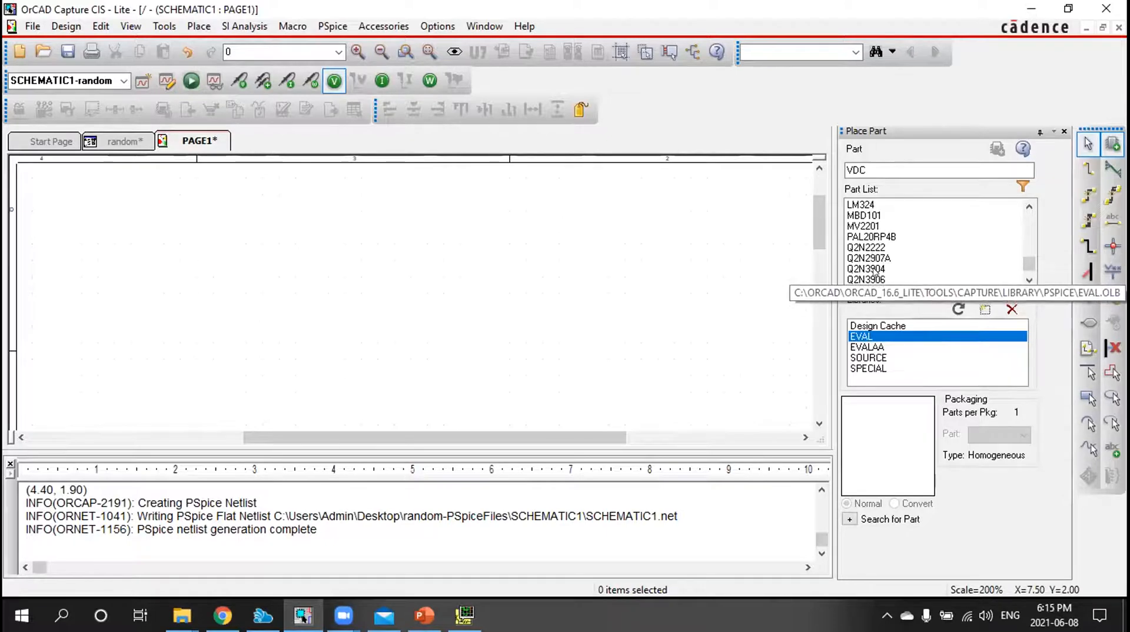
{"action": "left_click", "coordinate": [877, 269]}
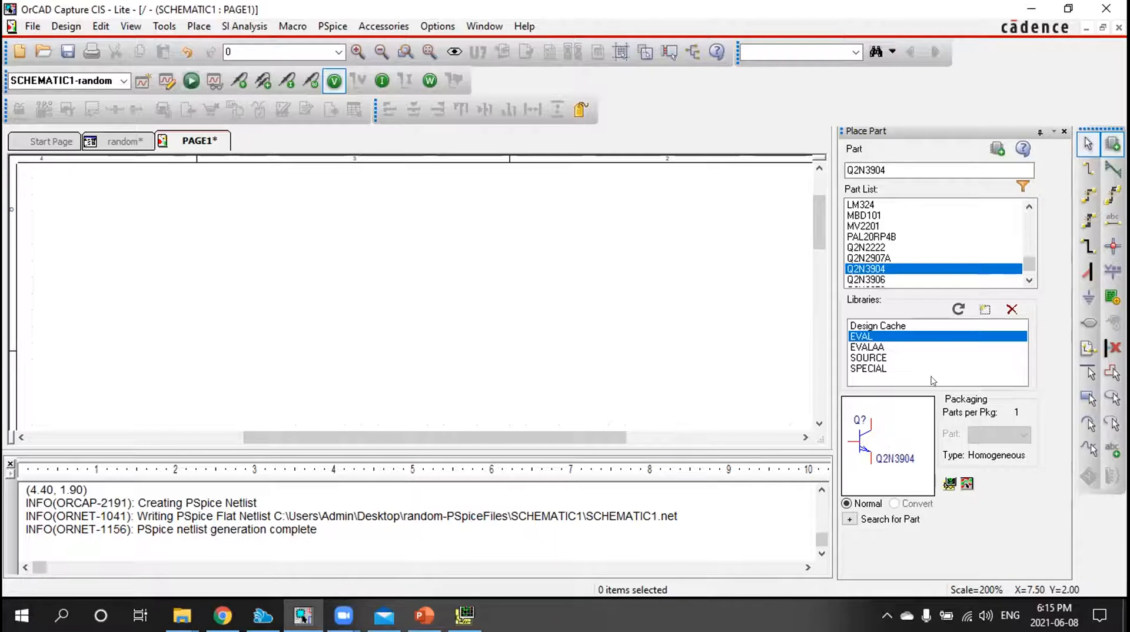
{"action": "left_click", "coordinate": [997, 149]}
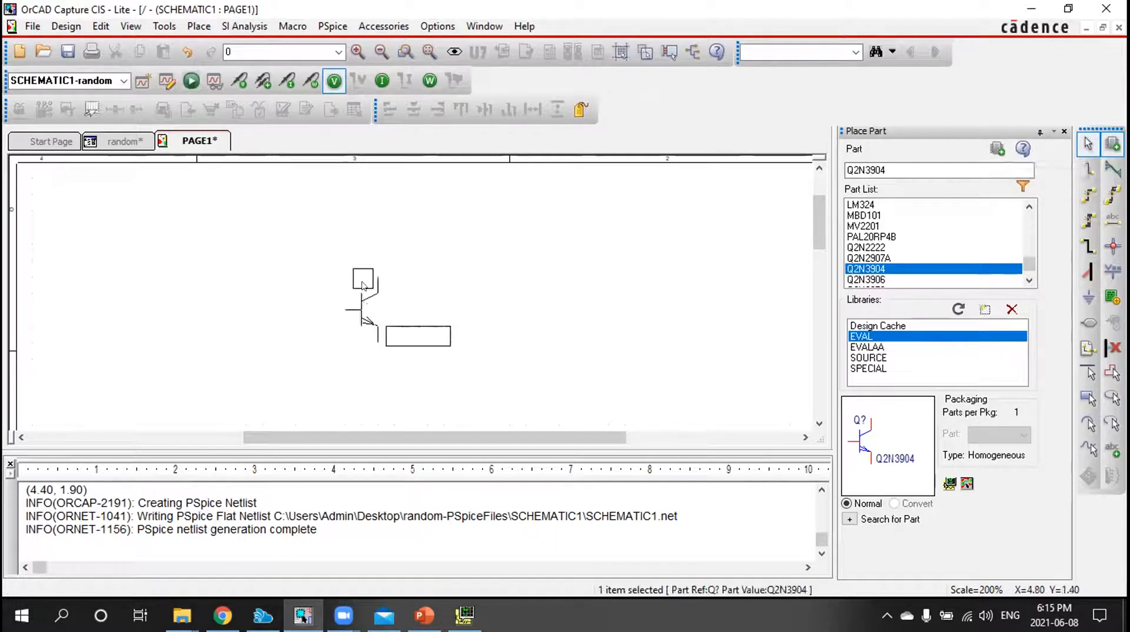
{"action": "left_click", "coordinate": [377, 285]}
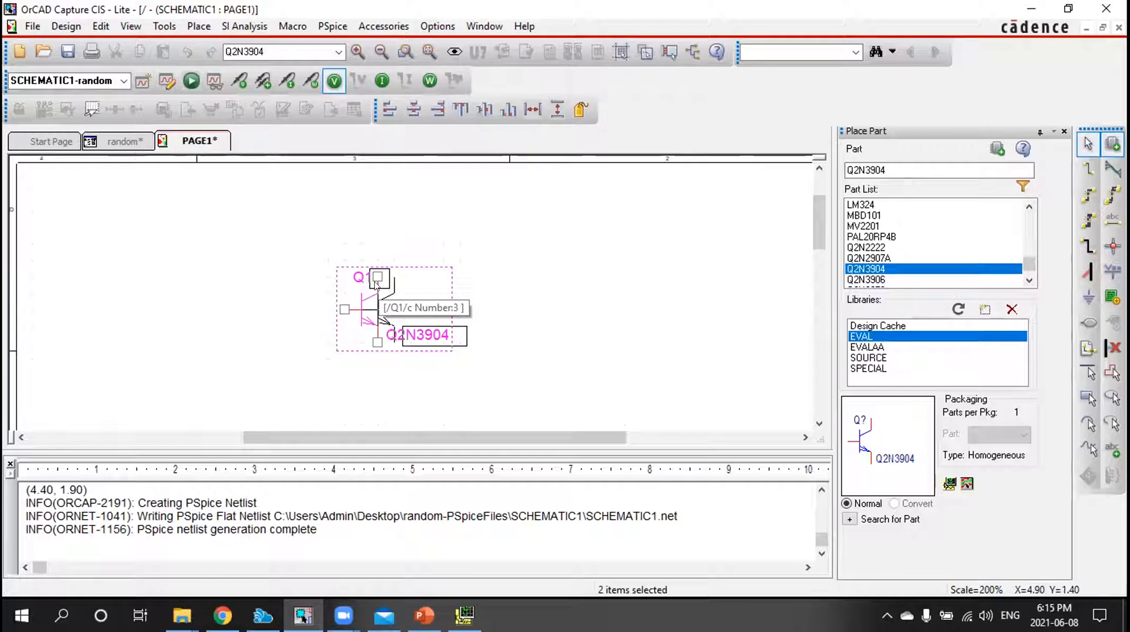
{"action": "key", "text": "Escape"}
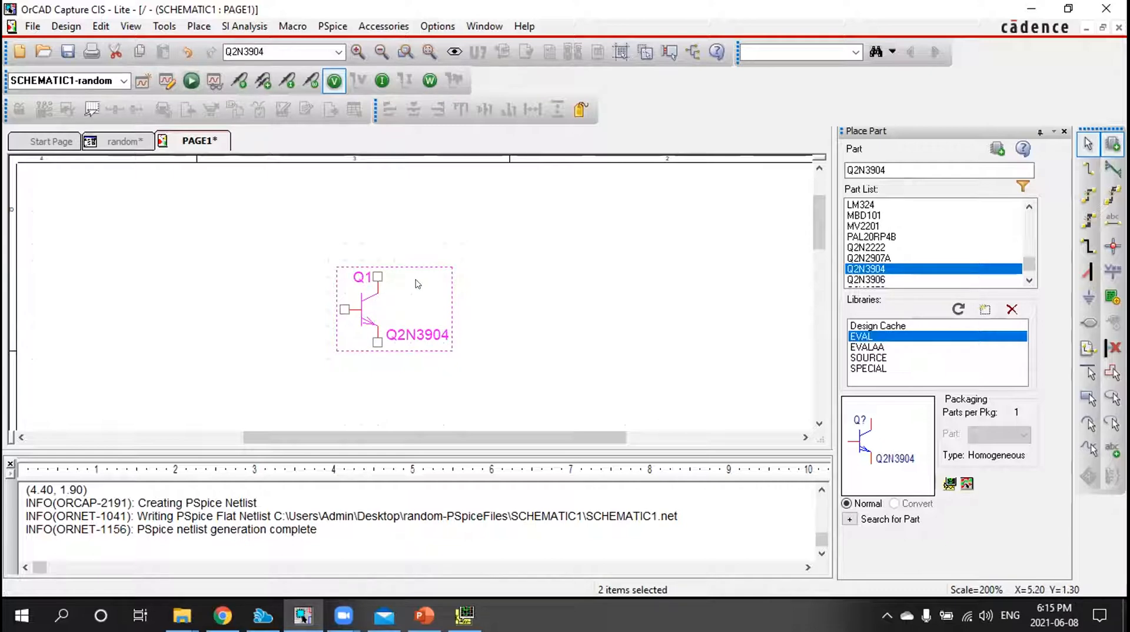
Delete the placed Q2N3904 transistor from the schematic page
{"action": "left_click", "coordinate": [387, 293]}
{"action": "left_click", "coordinate": [363, 302]}
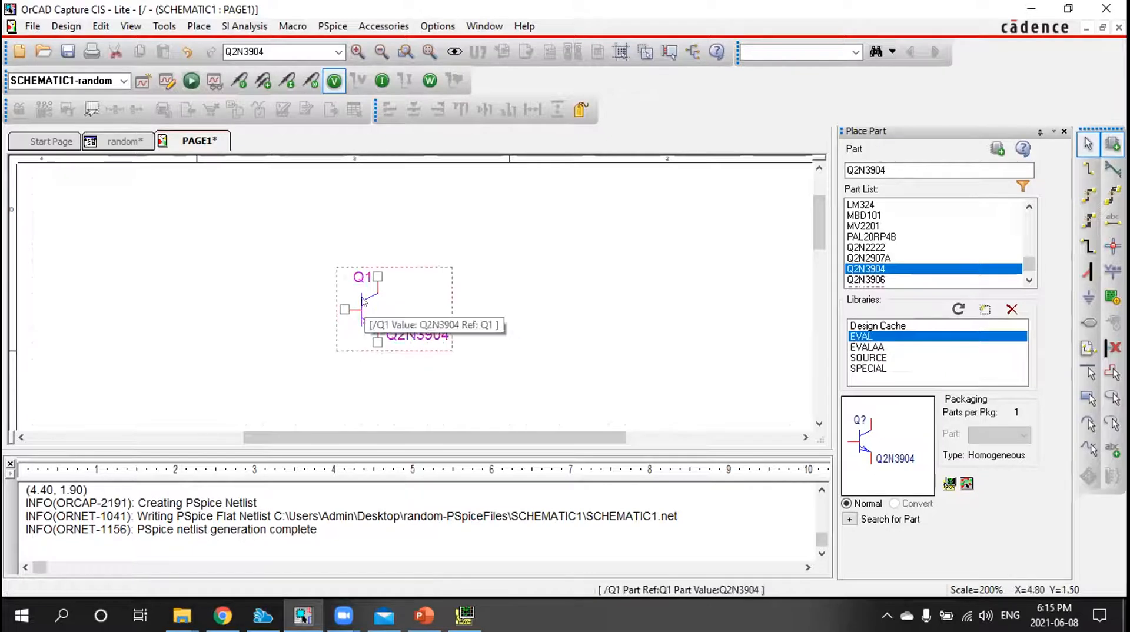
{"action": "key", "text": "Delete"}
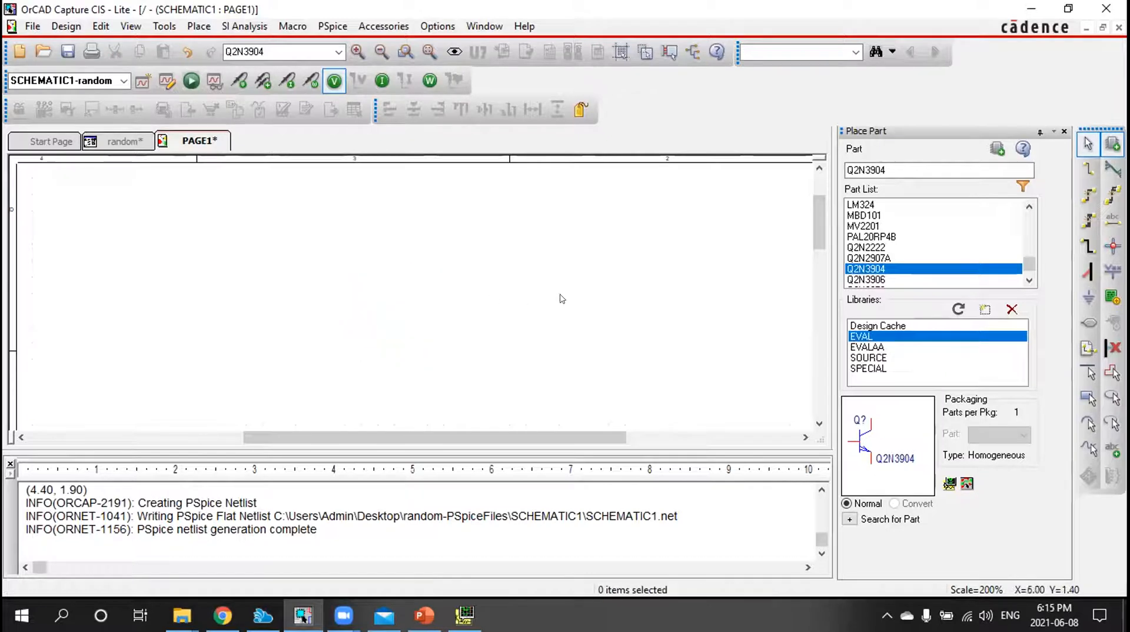
Place a second Q2N3904 transistor on the page and delete it again
{"action": "left_click", "coordinate": [995, 150]}
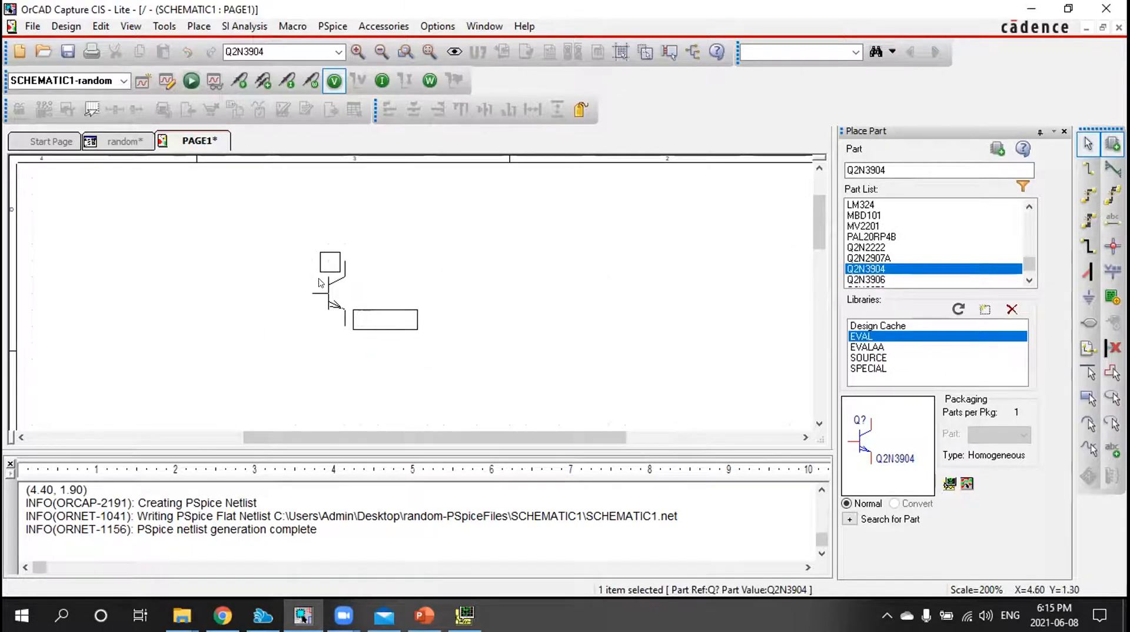
{"action": "left_click", "coordinate": [323, 283]}
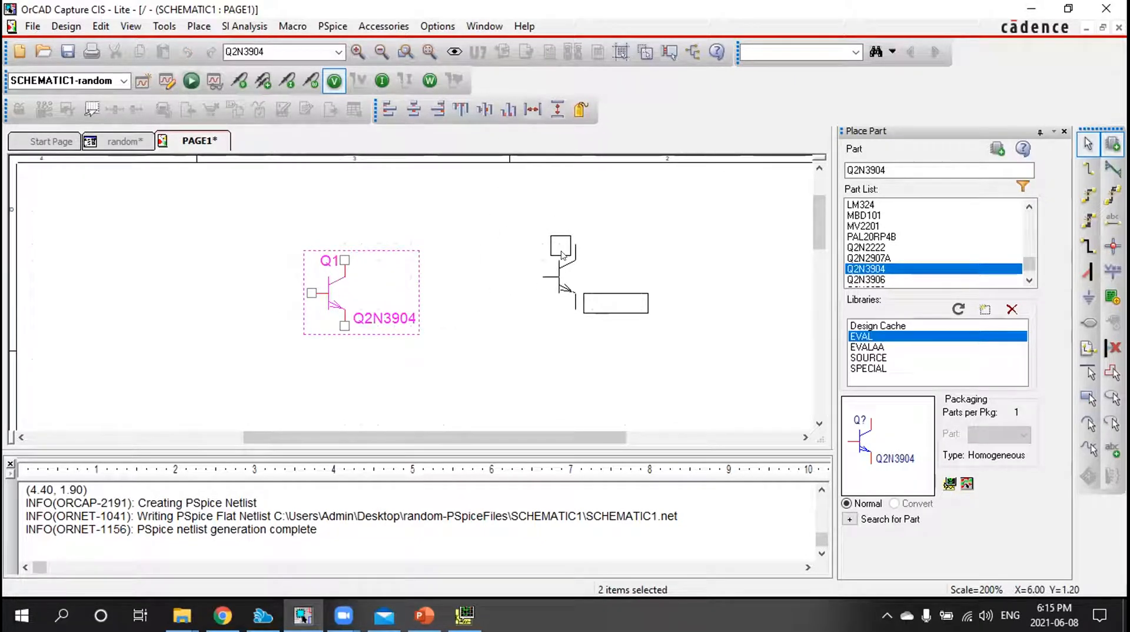
{"action": "key", "text": "Escape"}
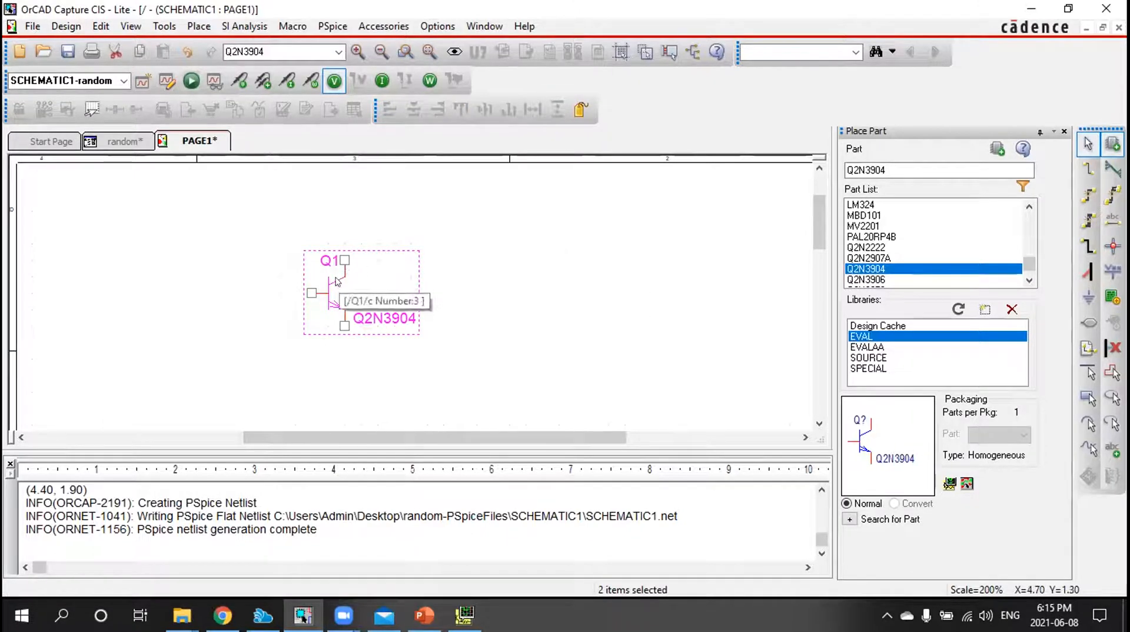
{"action": "key", "text": "Delete"}
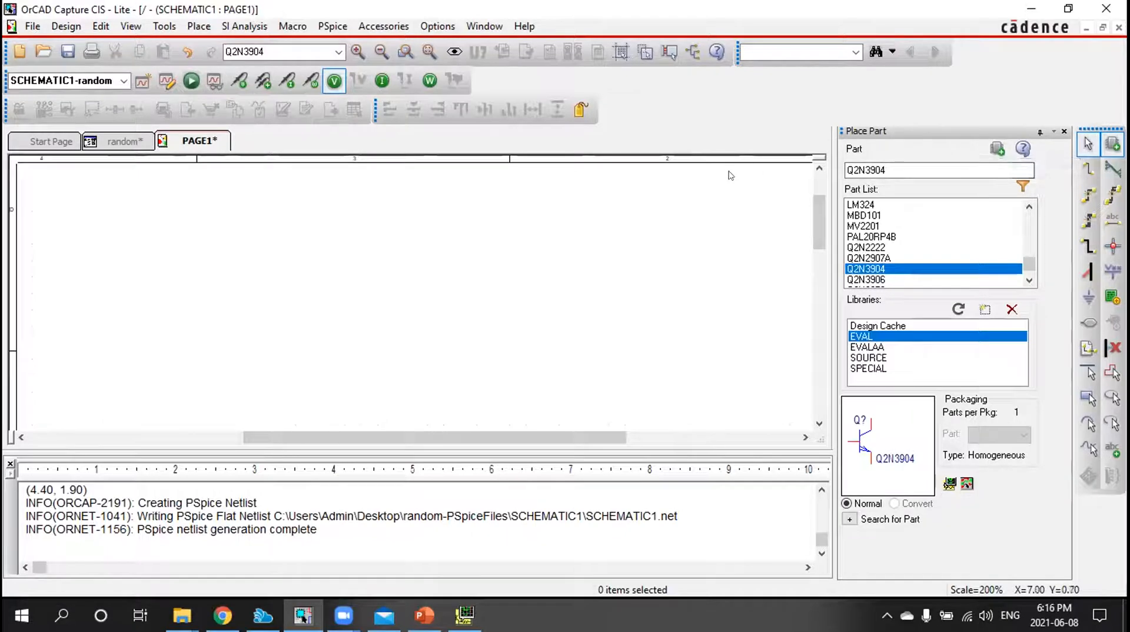
Restart the Place Part command, place one more Q2N3904 transistor and remove it from the page
{"action": "right_click", "coordinate": [388, 296]}
{"action": "left_click", "coordinate": [389, 296]}
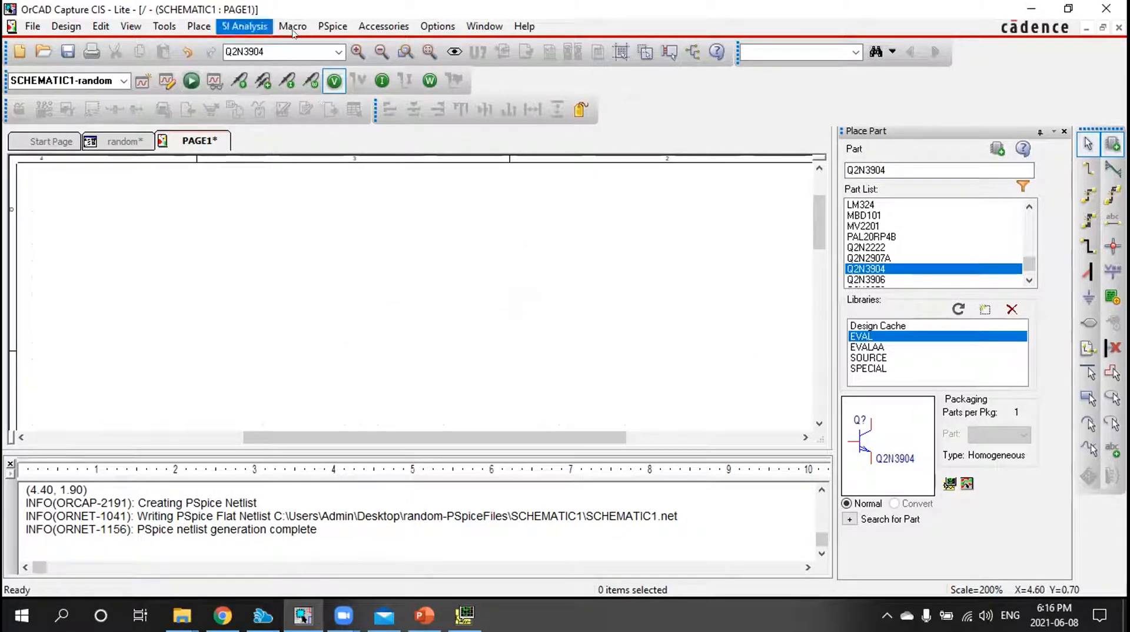
{"action": "left_click", "coordinate": [199, 26]}
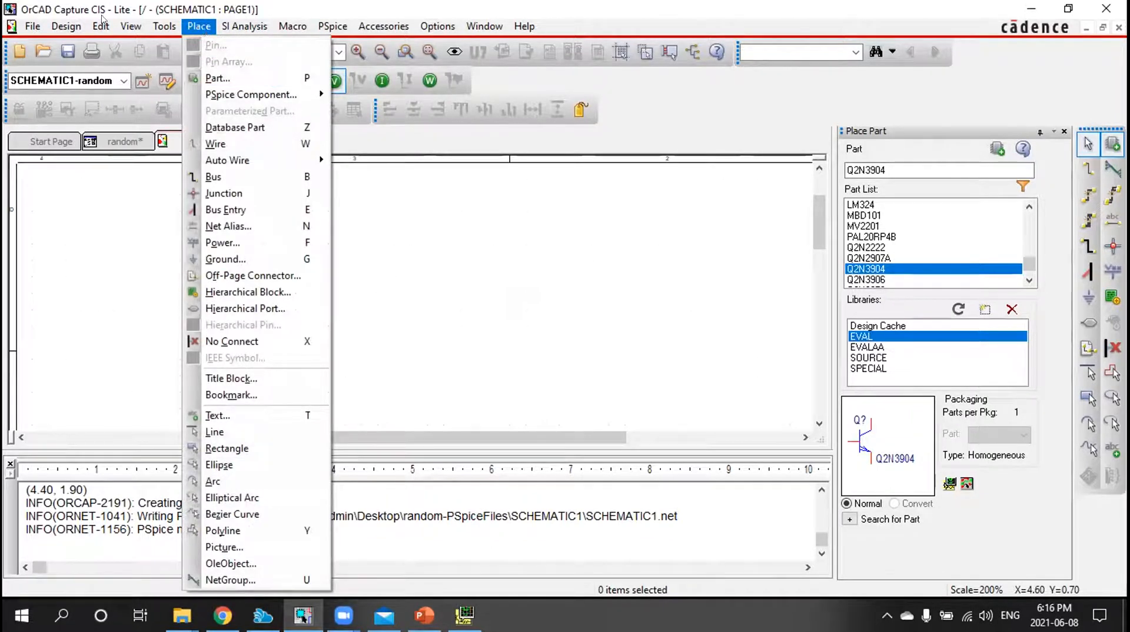
{"action": "left_click", "coordinate": [228, 83]}
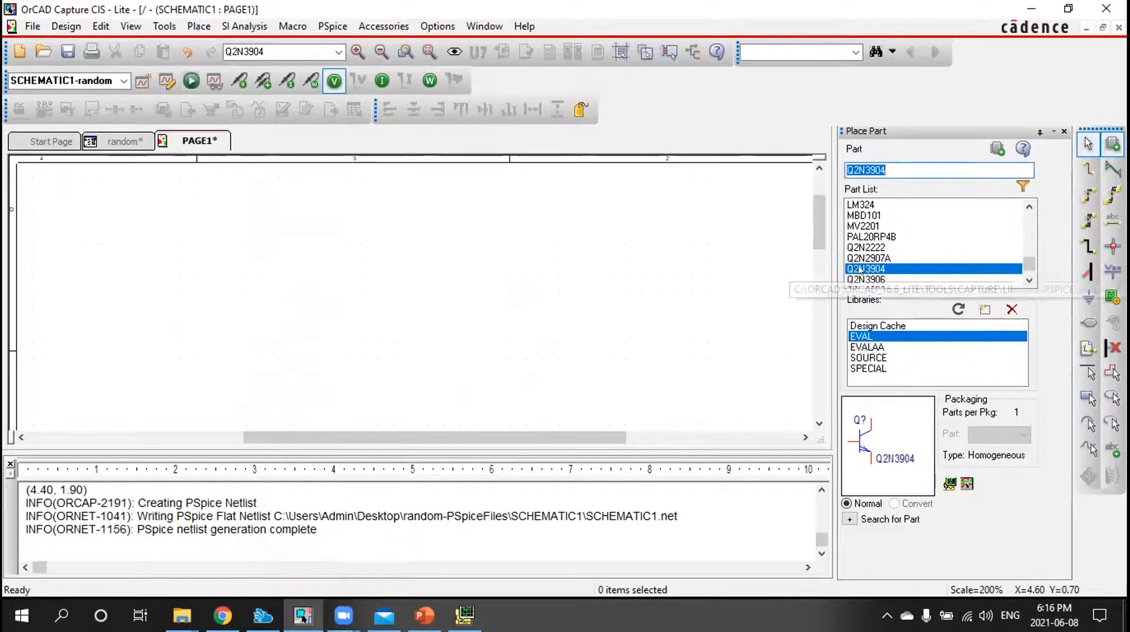
{"action": "left_click", "coordinate": [997, 148]}
{"action": "left_click", "coordinate": [273, 269]}
{"action": "key", "text": "Escape"}
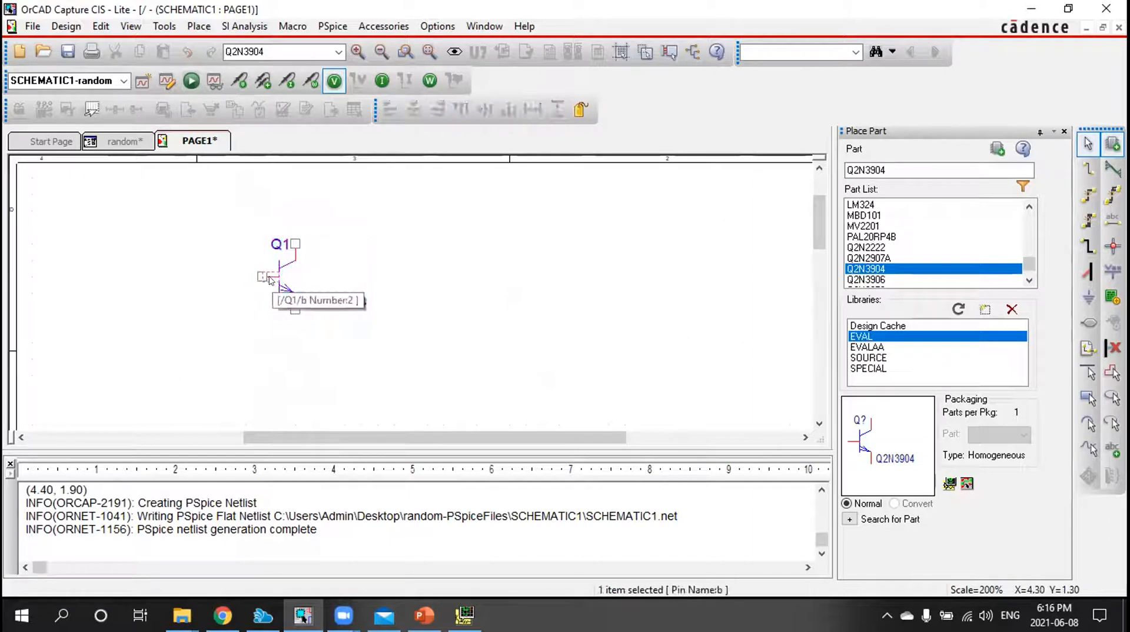
{"action": "left_click", "coordinate": [287, 276]}
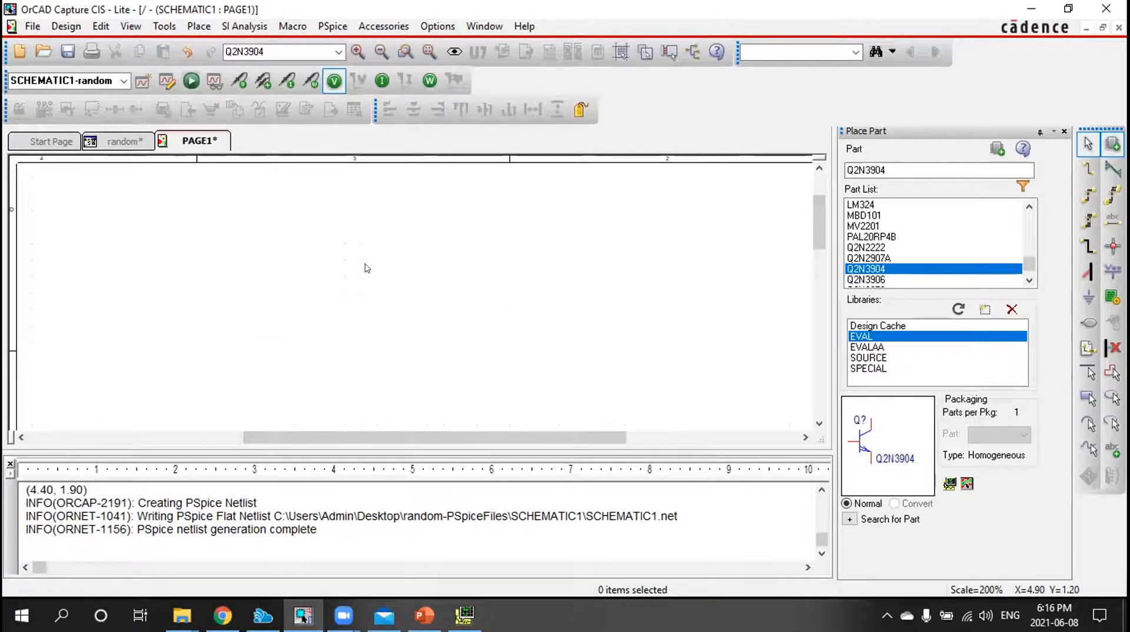
Place one RESISTOR part from the EVALAA library on the schematic page
{"action": "left_click", "coordinate": [863, 349]}
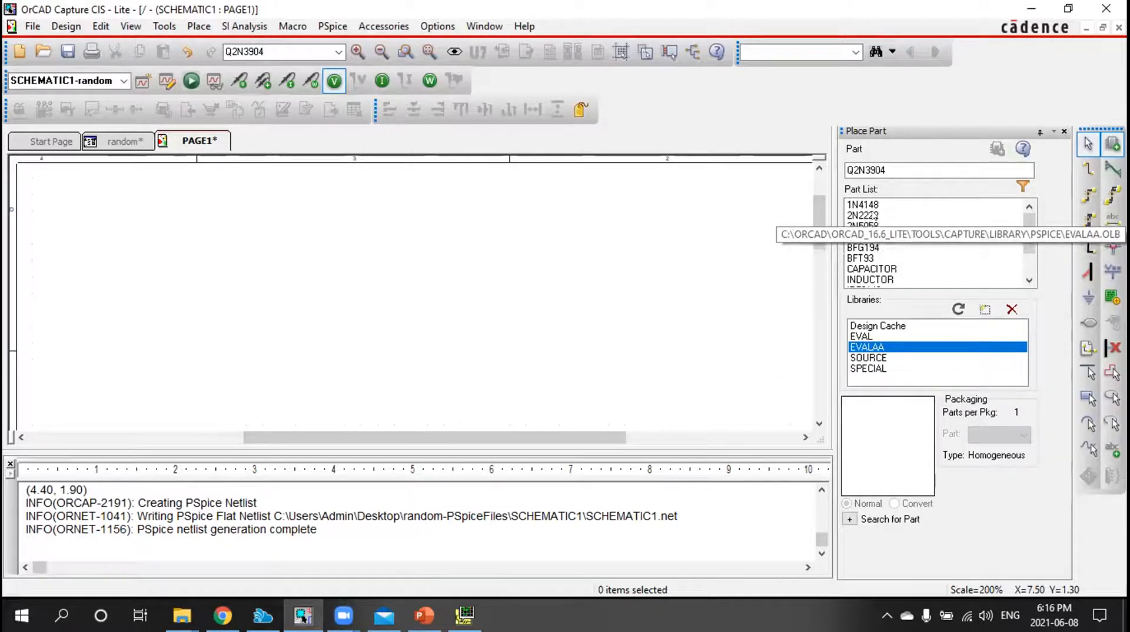
{"action": "scroll", "coordinate": [1010, 220], "scroll_direction": "down", "scroll_amount": 2}
{"action": "scroll", "coordinate": [891, 211], "scroll_direction": "up", "scroll_amount": 2}
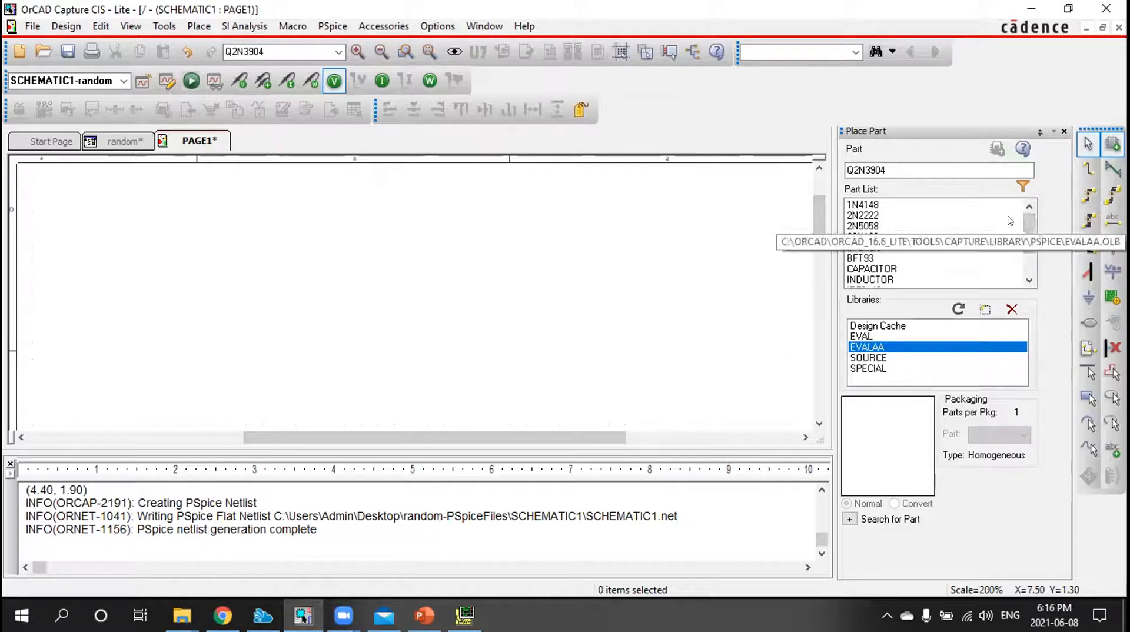
{"action": "scroll", "coordinate": [866, 255], "scroll_direction": "down", "scroll_amount": 2}
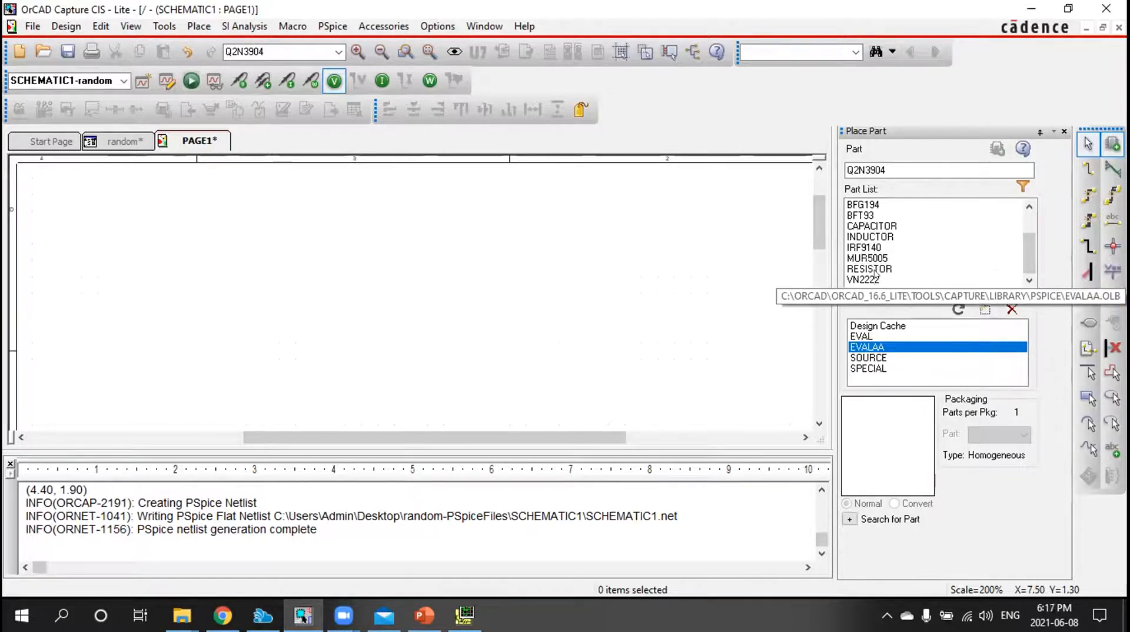
{"action": "left_click", "coordinate": [876, 270]}
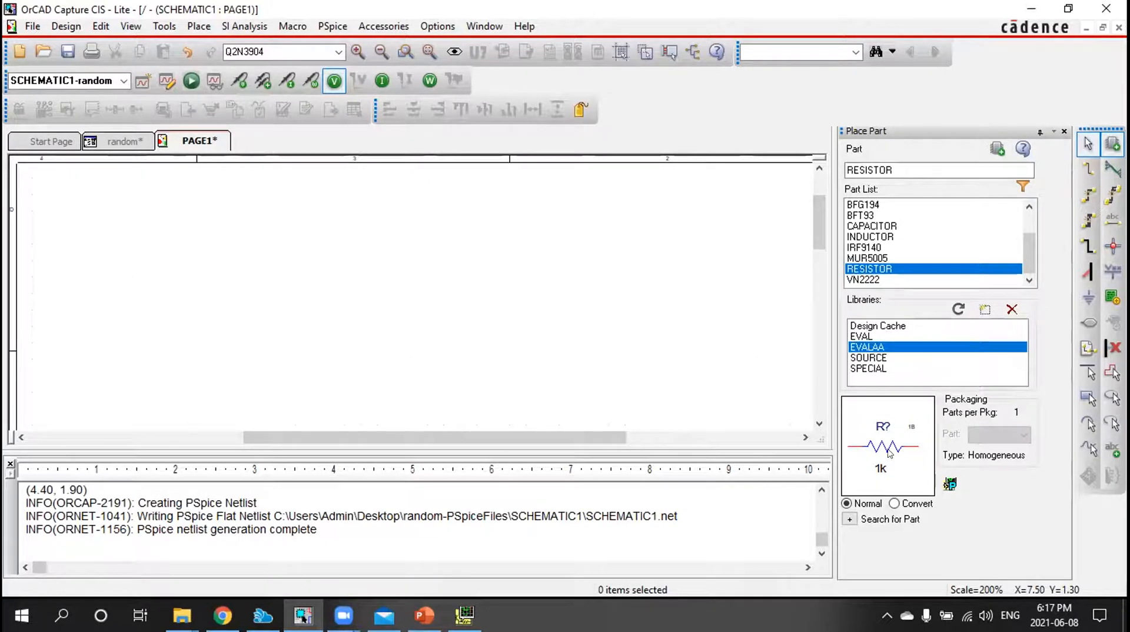
{"action": "left_click", "coordinate": [994, 152]}
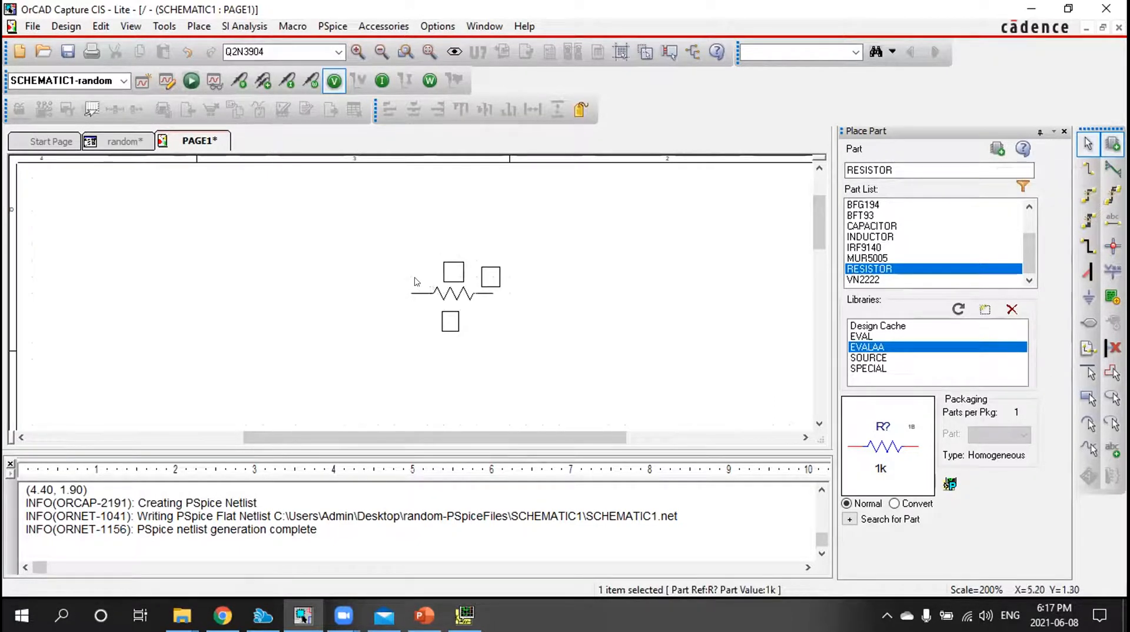
{"action": "left_click", "coordinate": [416, 282]}
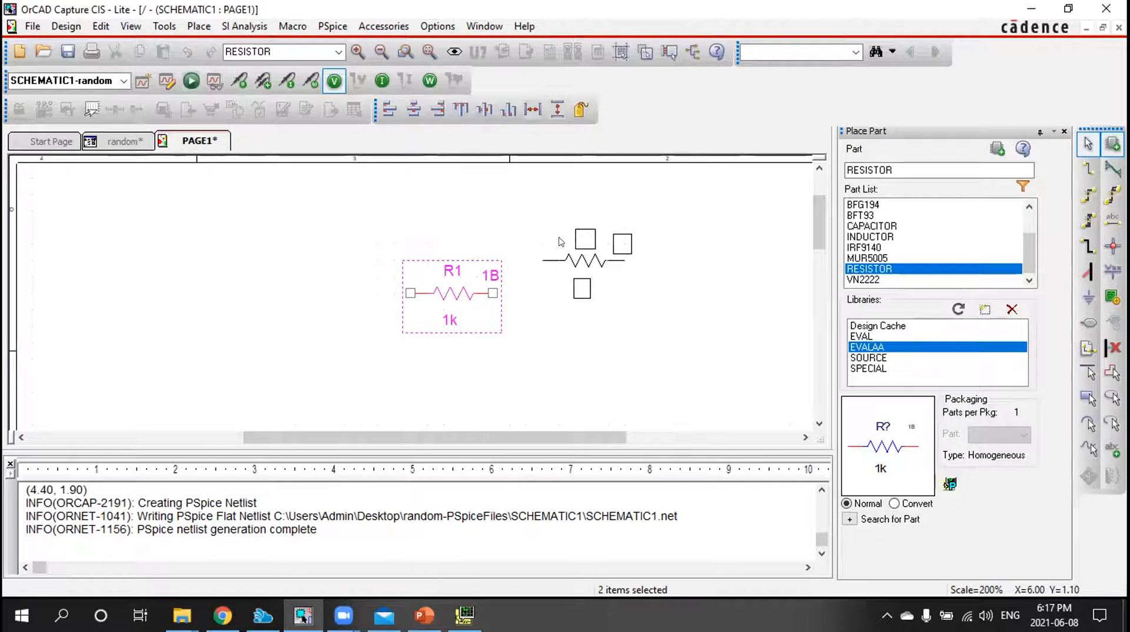
{"action": "key", "text": "Escape"}
{"action": "left_click", "coordinate": [525, 275]}
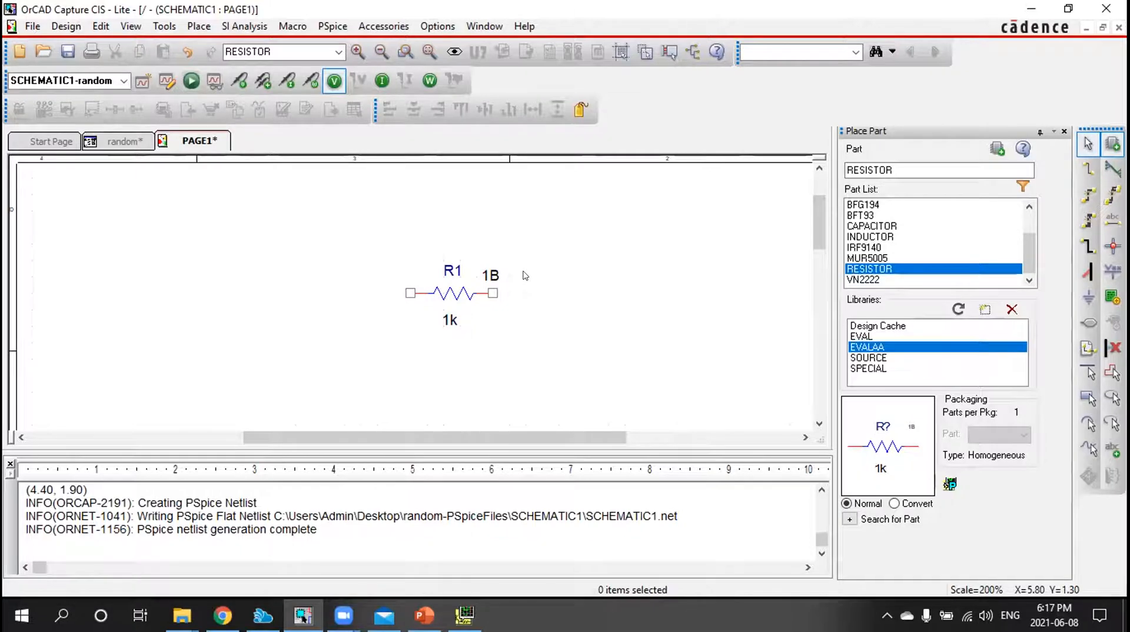
Set the resistor's value to 5k
{"action": "double_click", "coordinate": [449, 321]}
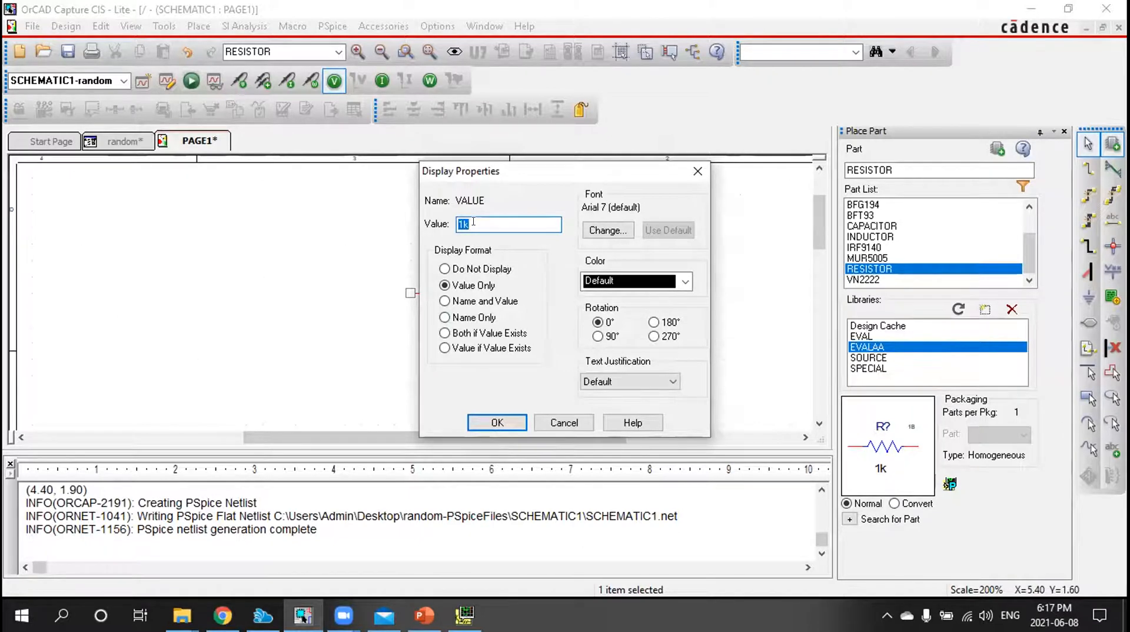
{"action": "type", "text": "5k"}
{"action": "left_click", "coordinate": [491, 419]}
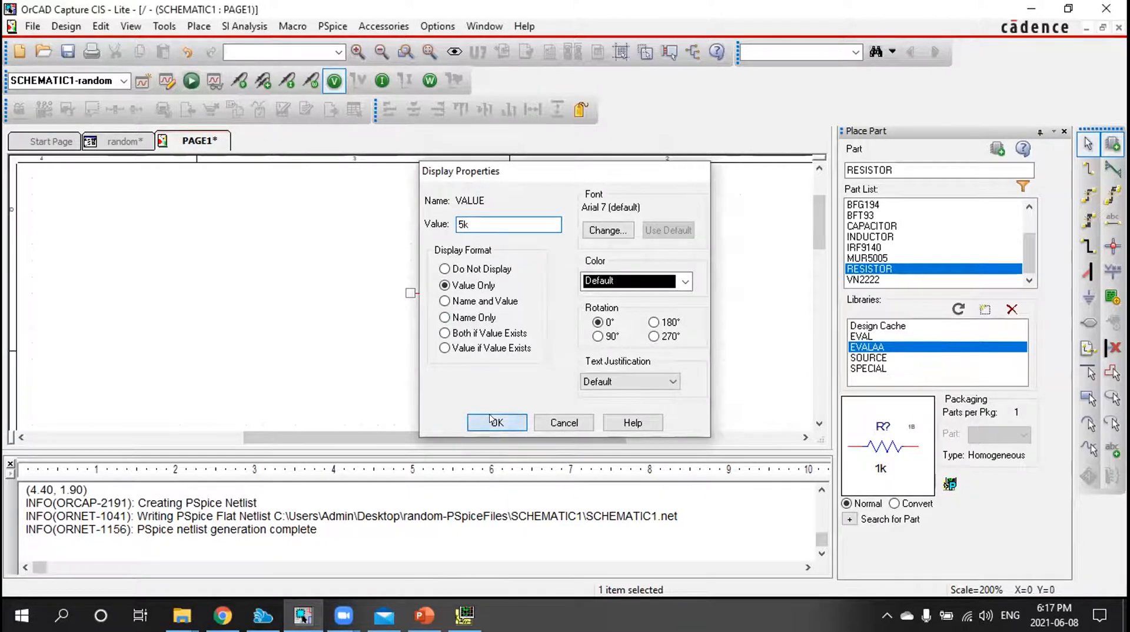
{"action": "left_click", "coordinate": [494, 338]}
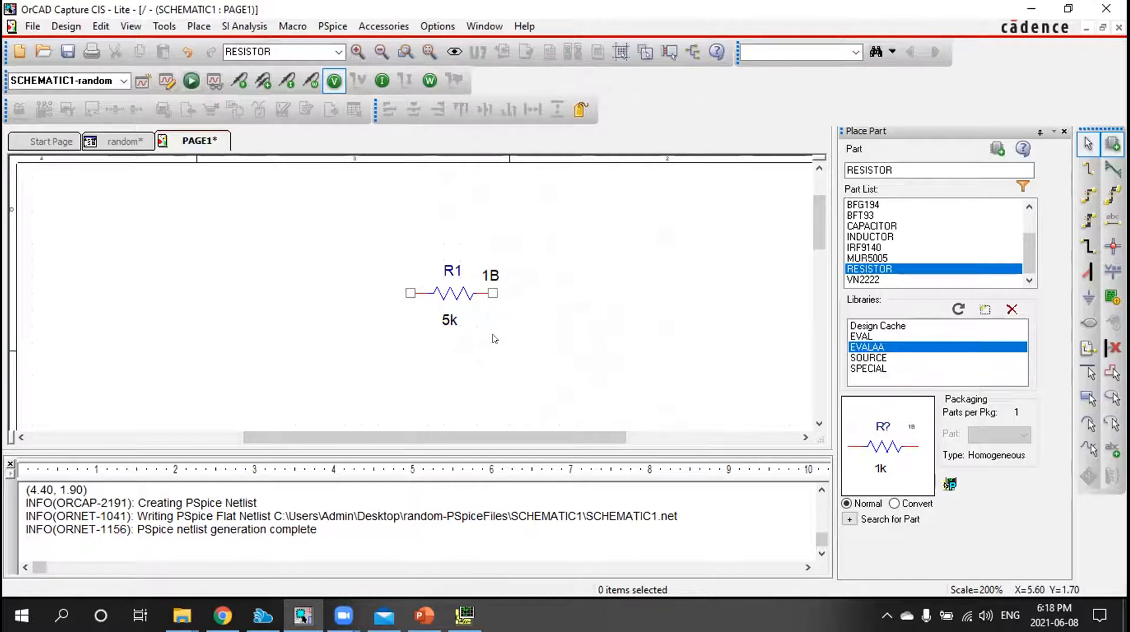
Place one VDC voltage source from the SOURCE library just below the resistor's left pin
{"action": "left_click", "coordinate": [879, 359]}
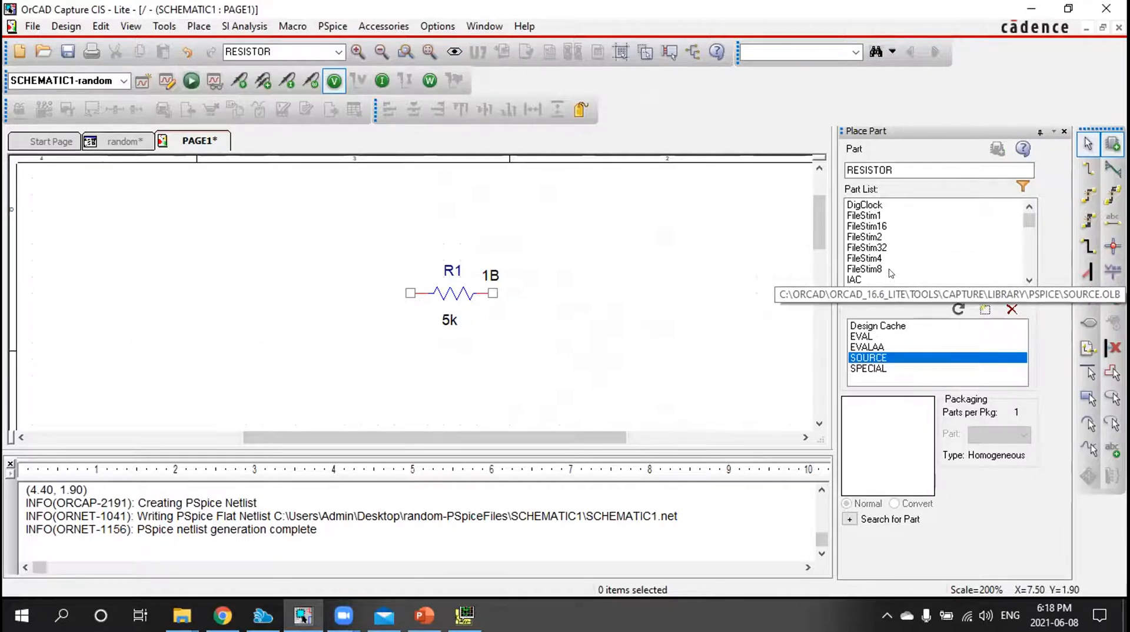
{"action": "scroll", "coordinate": [886, 259], "scroll_direction": "down", "scroll_amount": 3}
{"action": "scroll", "coordinate": [874, 222], "scroll_direction": "up", "scroll_amount": 3}
{"action": "scroll", "coordinate": [874, 222], "scroll_direction": "down", "scroll_amount": 3}
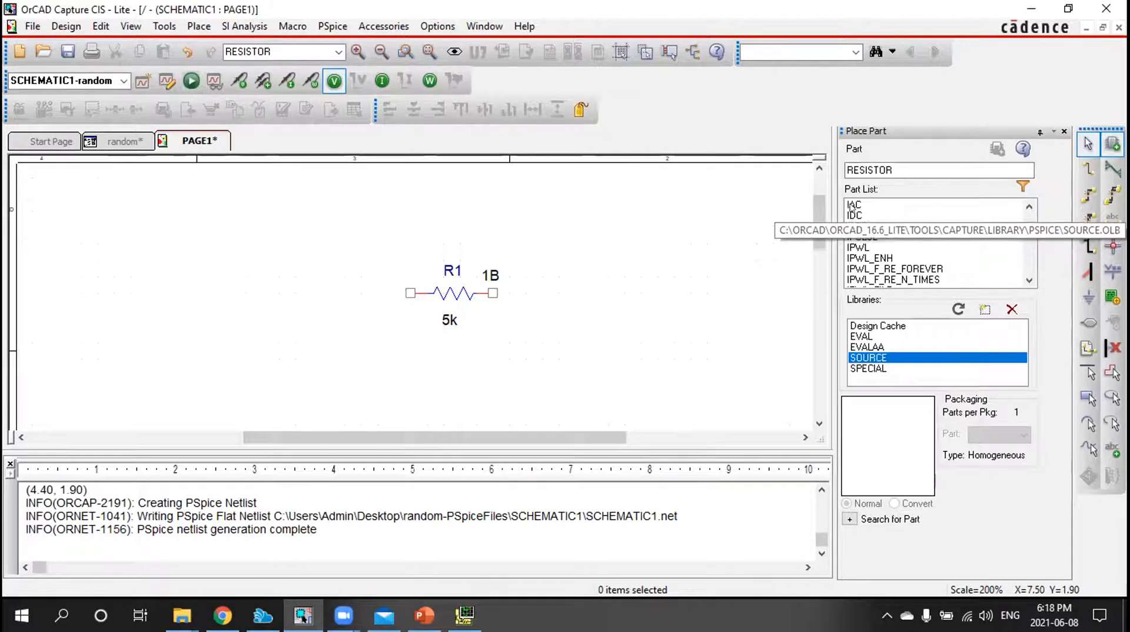
{"action": "scroll", "coordinate": [852, 212], "scroll_direction": "down", "scroll_amount": 2}
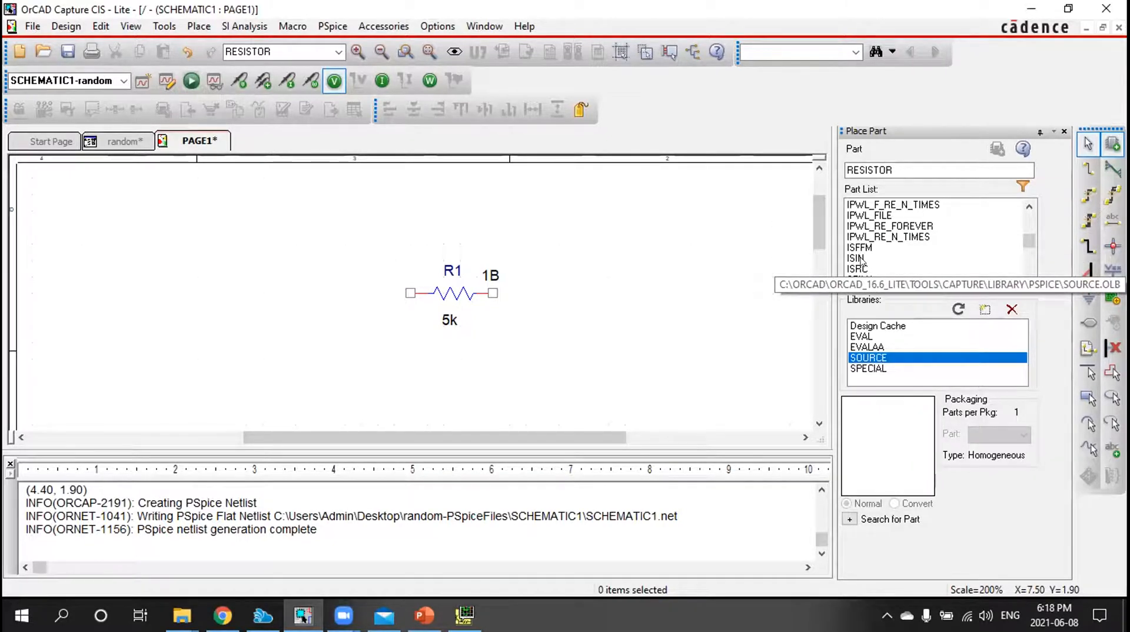
{"action": "scroll", "coordinate": [860, 257], "scroll_direction": "down", "scroll_amount": 3}
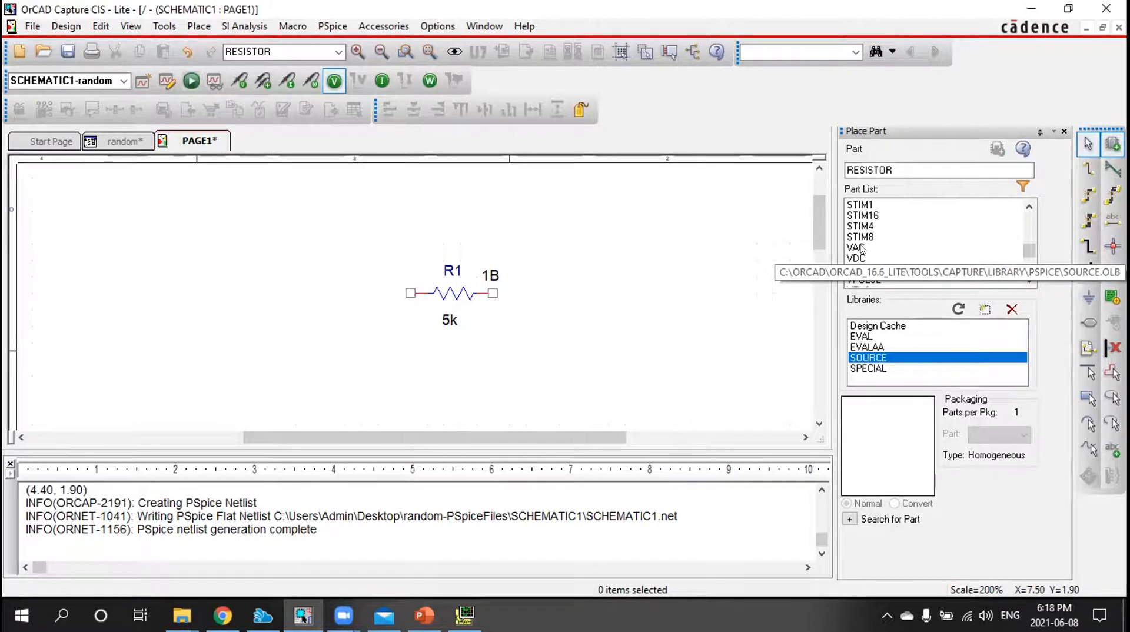
{"action": "left_click", "coordinate": [860, 259]}
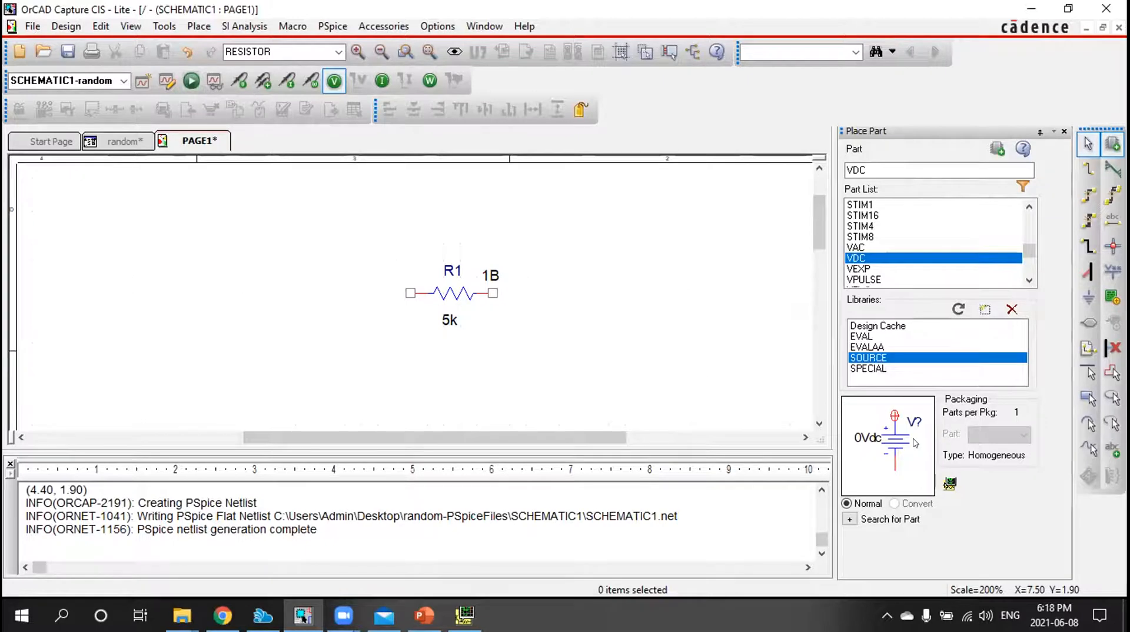
{"action": "left_click", "coordinate": [995, 144]}
{"action": "left_click", "coordinate": [389, 310]}
{"action": "key", "text": "Escape"}
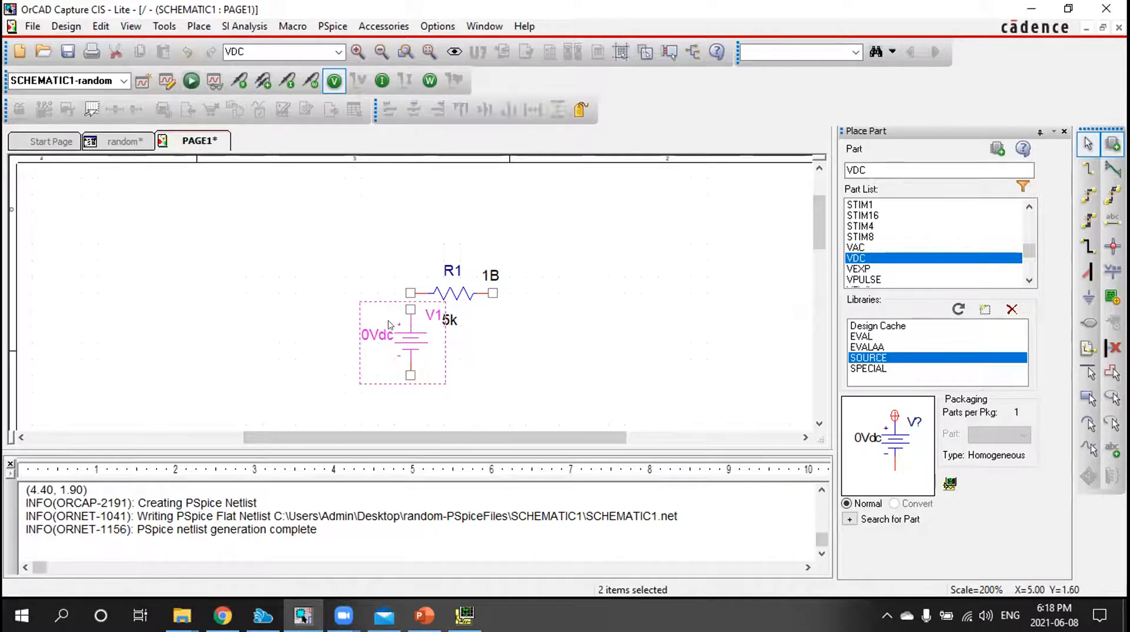
Move the voltage source left so that it clears the resistor's value label
{"action": "left_click", "coordinate": [496, 328]}
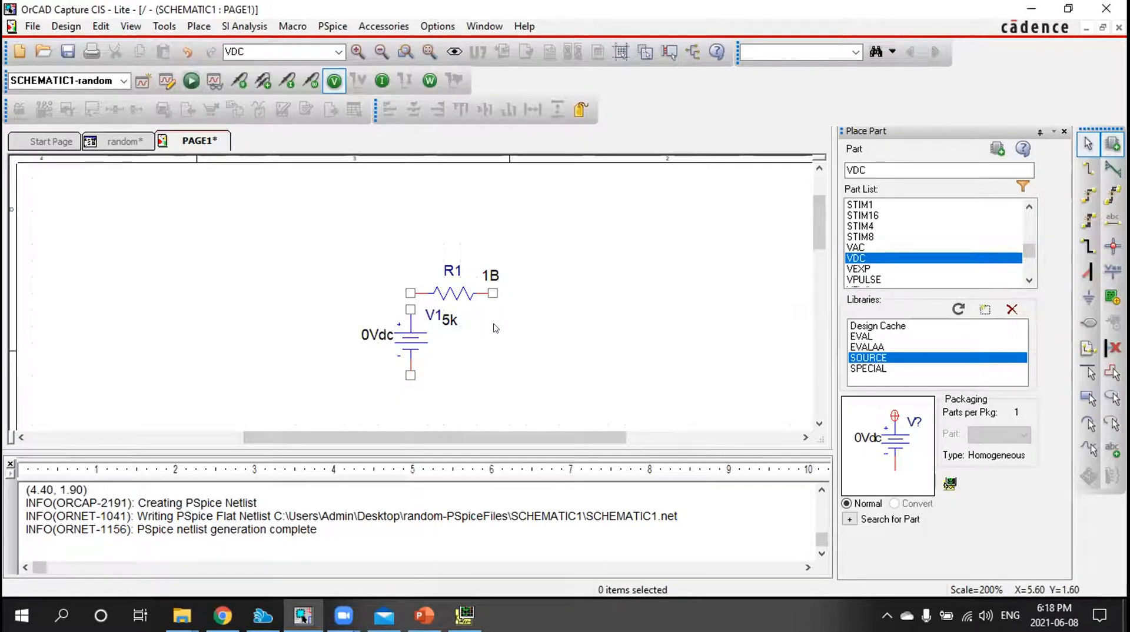
{"action": "left_click_drag", "start_coordinate": [408, 334], "coordinate": [376, 333]}
{"action": "left_click", "coordinate": [445, 336]}
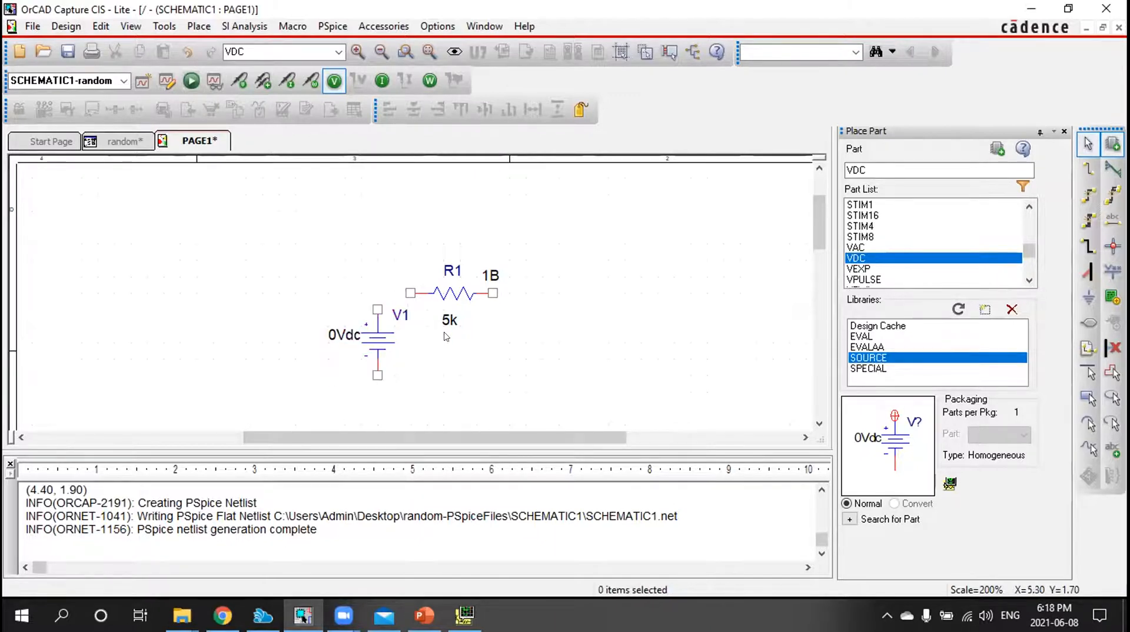
Set the voltage source's DC value to 5Vdc
{"action": "left_click", "coordinate": [340, 336]}
{"action": "double_click", "coordinate": [339, 336]}
{"action": "left_click", "coordinate": [460, 224]}
{"action": "key", "text": "Delete"}
{"action": "type", "text": "5Vdc"}
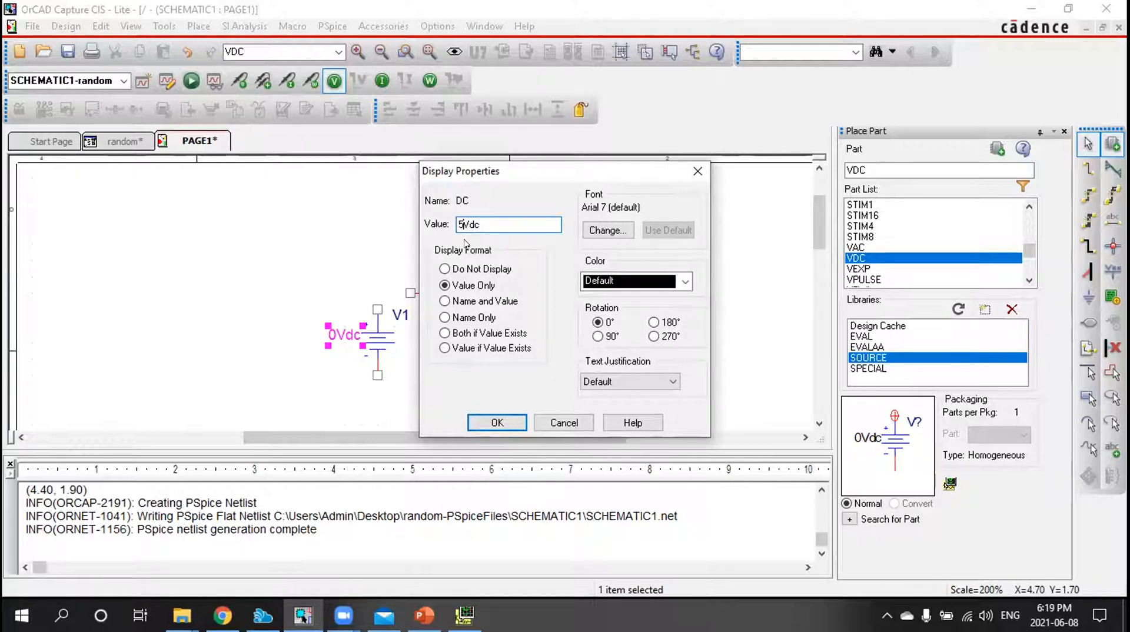
{"action": "left_click", "coordinate": [497, 421]}
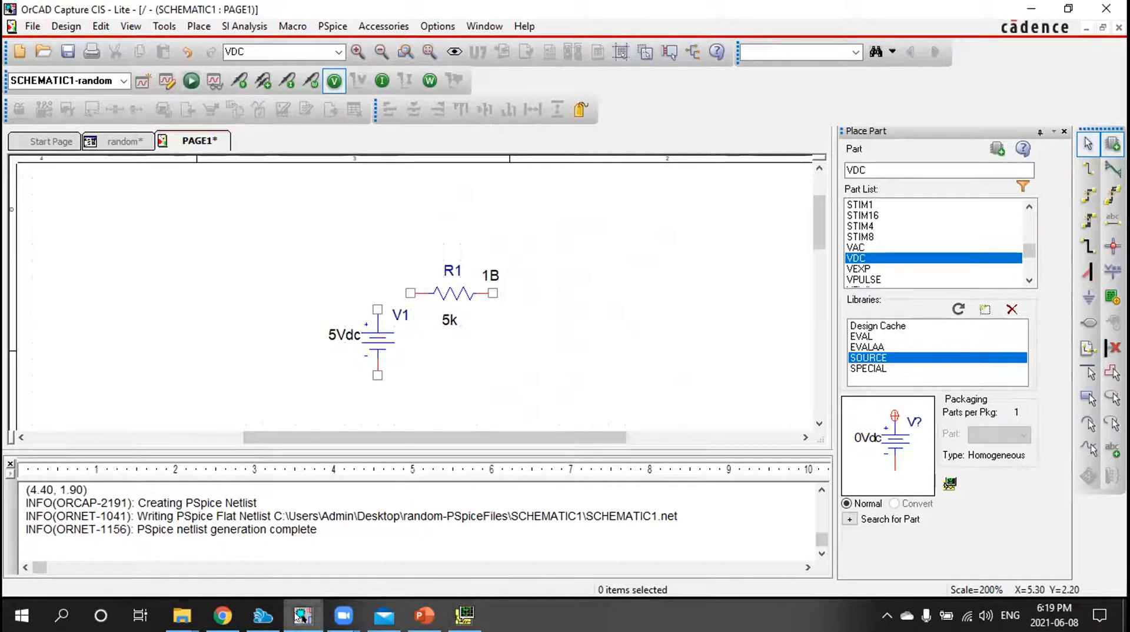
{"action": "left_click", "coordinate": [345, 615]}
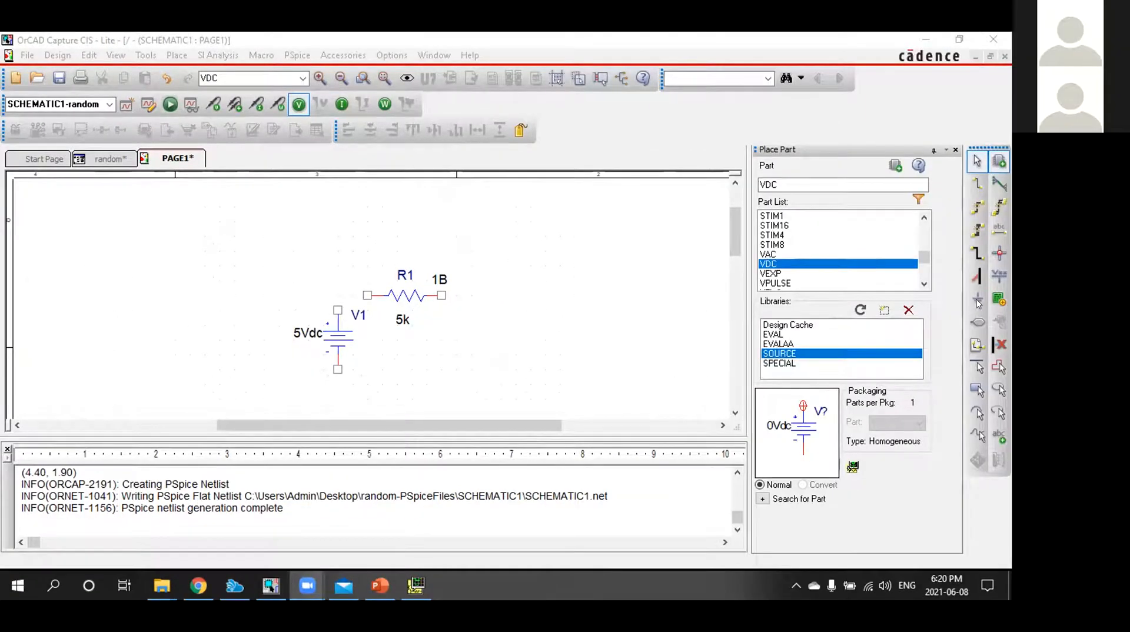
Place a 0/CAPSYM ground symbol directly below the resistor's right pin, level with the source's negative pin
{"action": "left_click", "coordinate": [977, 301]}
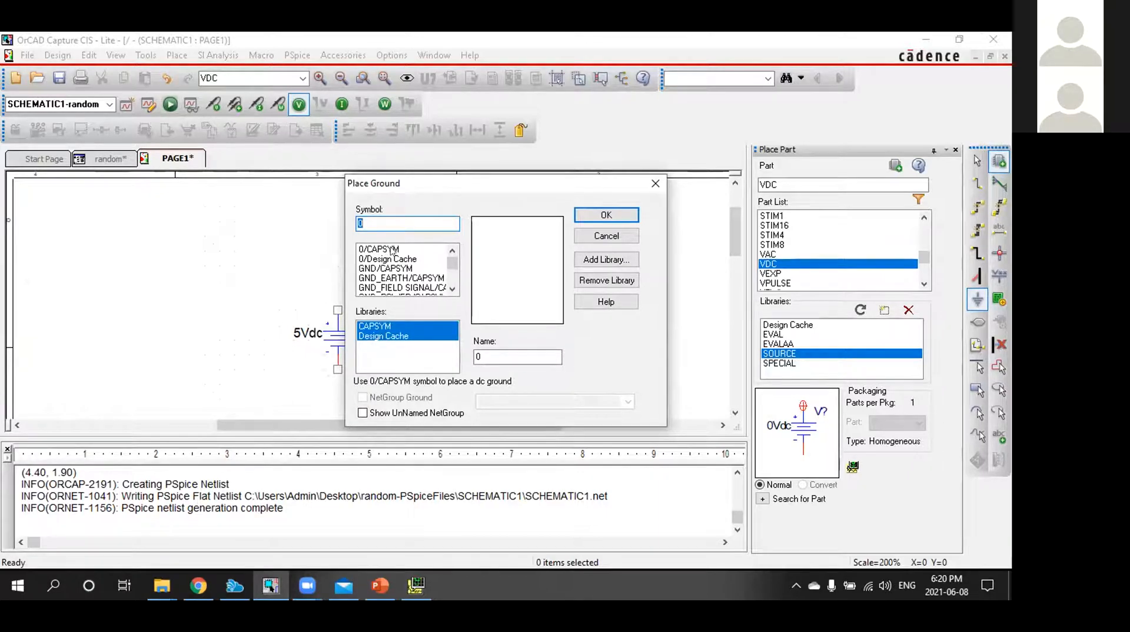
{"action": "left_click", "coordinate": [392, 250]}
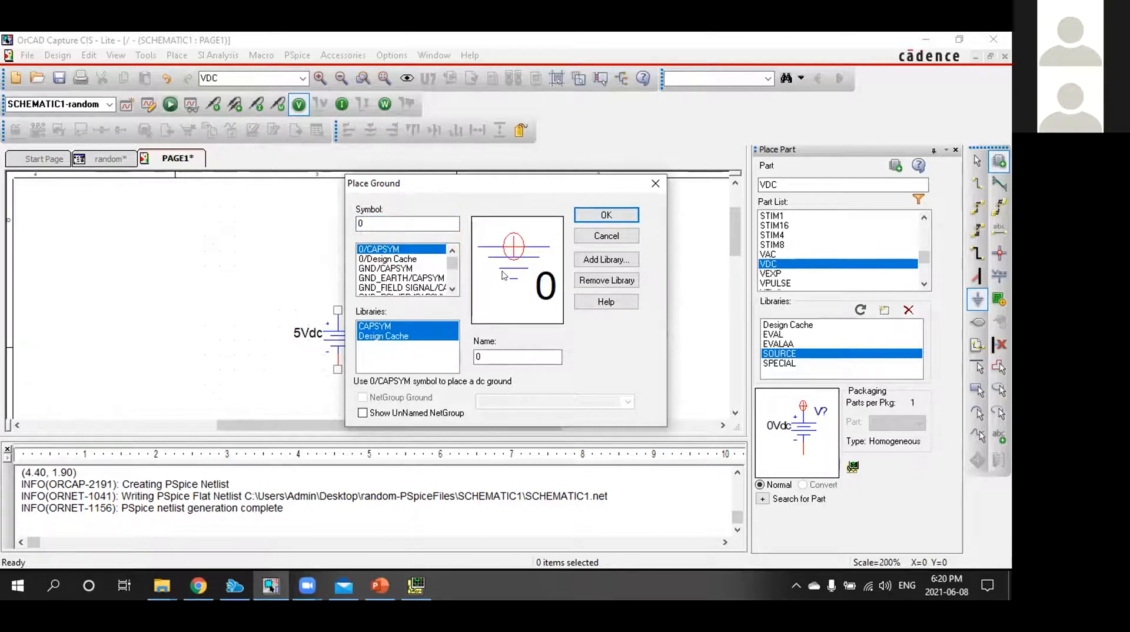
{"action": "left_click", "coordinate": [597, 216]}
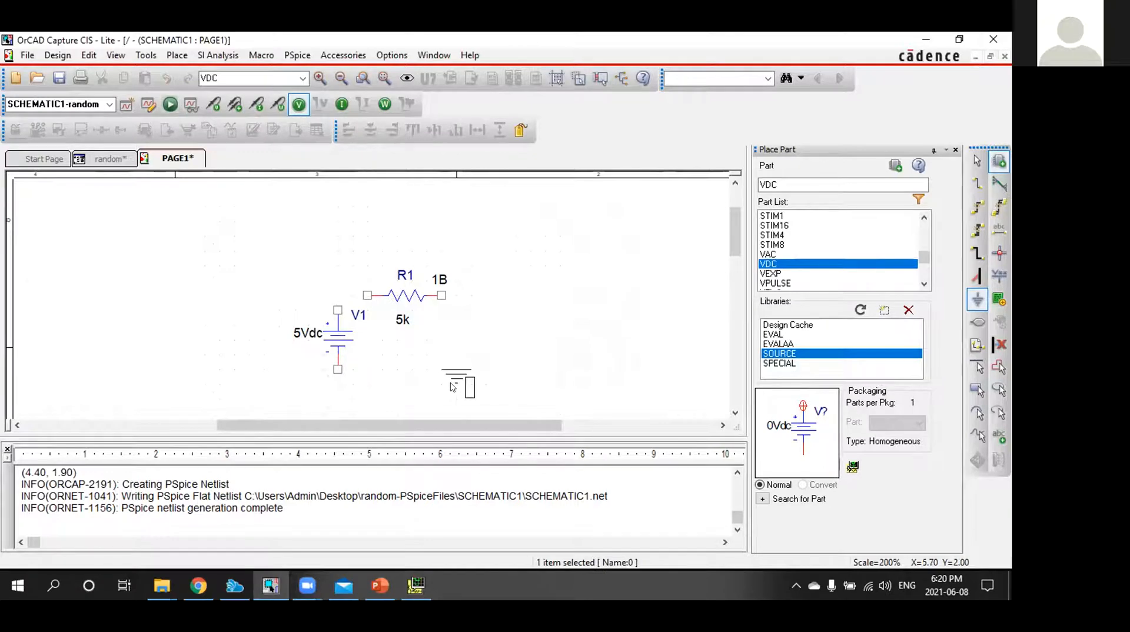
{"action": "left_click", "coordinate": [444, 386]}
{"action": "key", "text": "Escape"}
{"action": "left_click", "coordinate": [489, 358]}
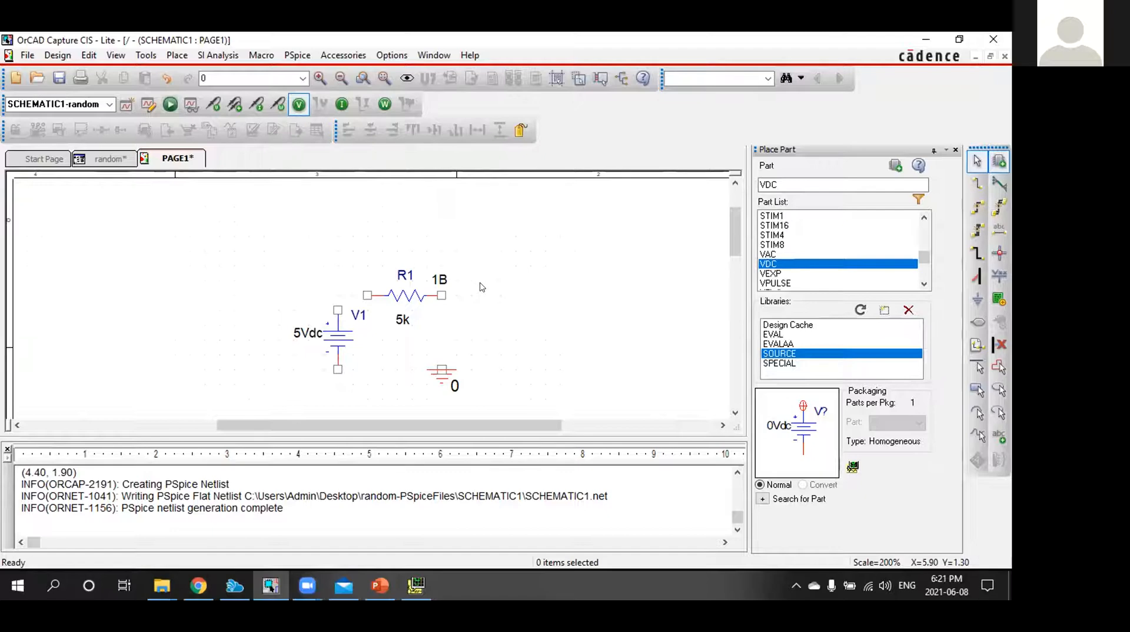
Wire the source's positive pin to the resistor's left pin and the resistor's right pin to ground
{"action": "key", "text": "w"}
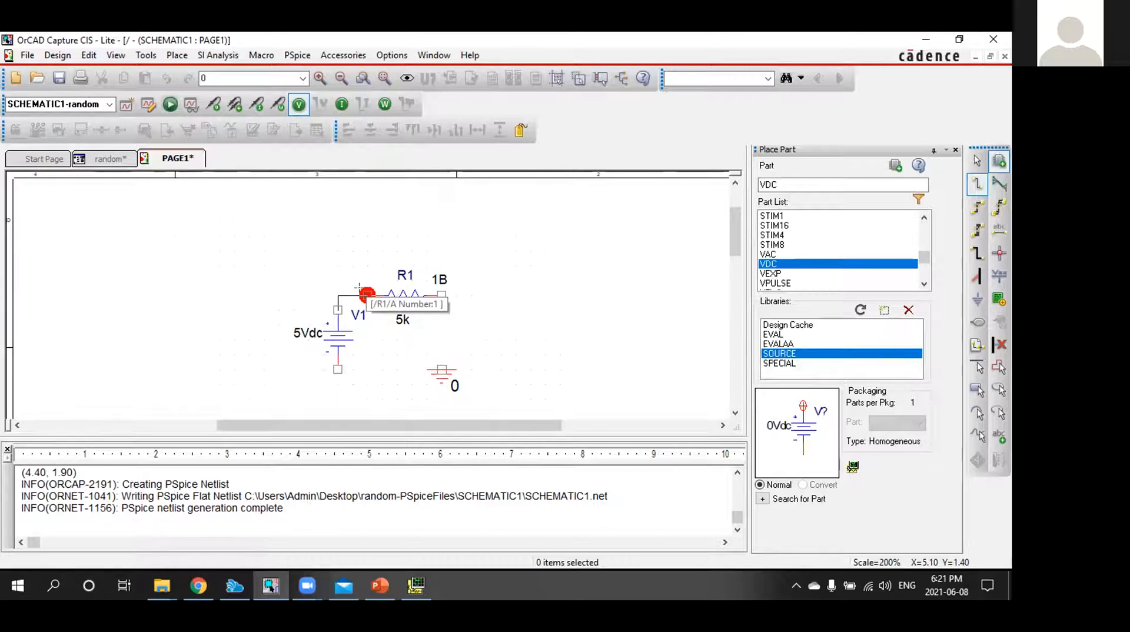
{"action": "left_click", "coordinate": [360, 291]}
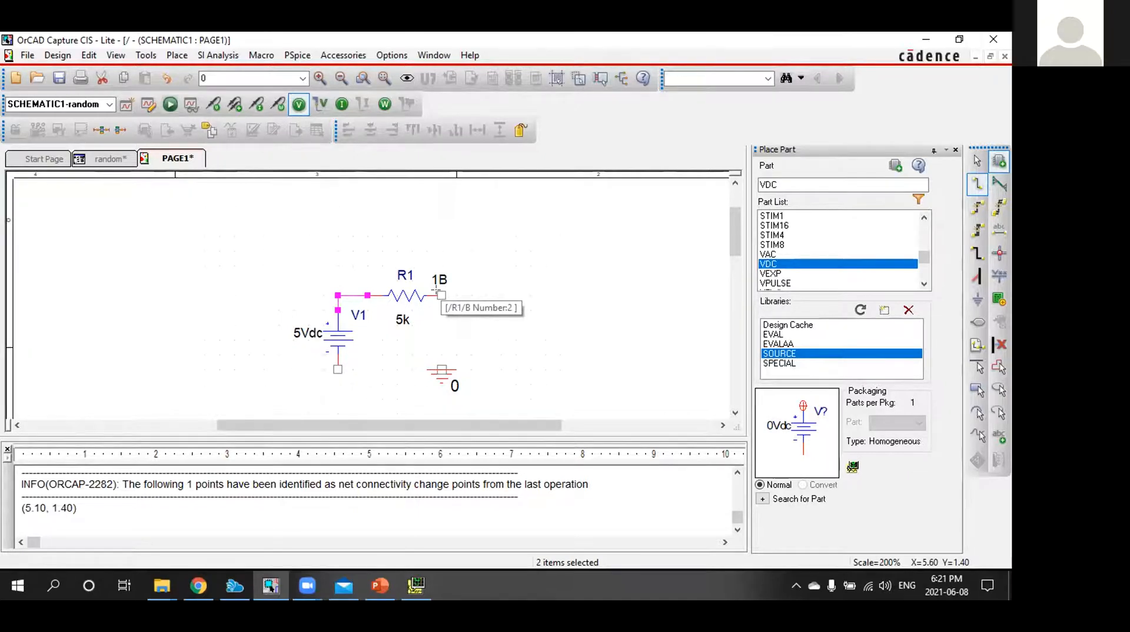
{"action": "left_click", "coordinate": [436, 291]}
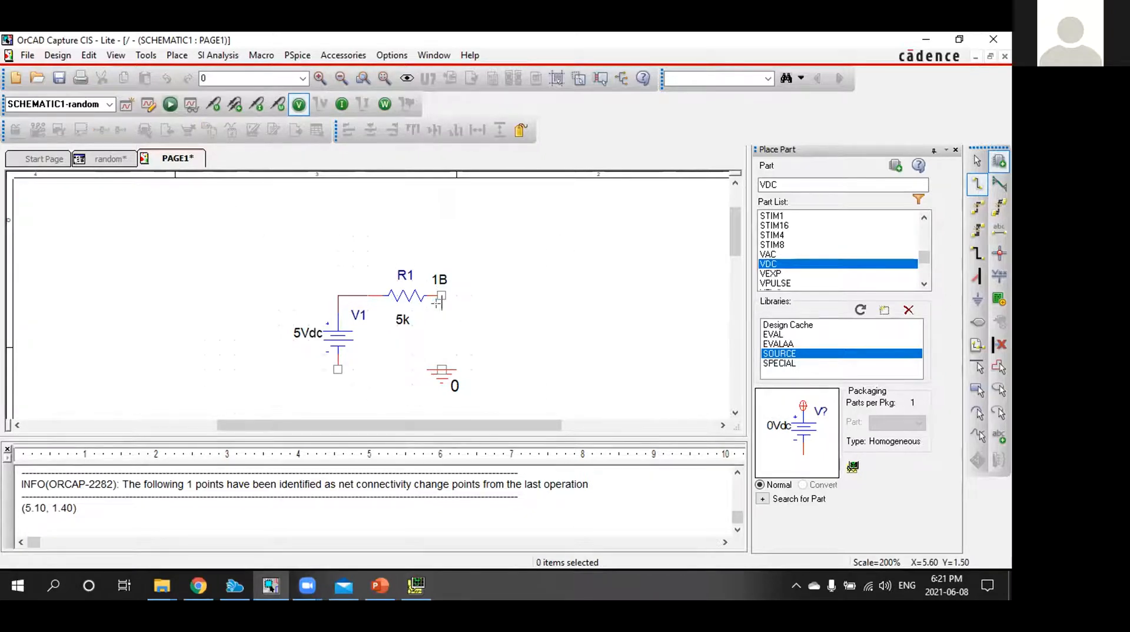
{"action": "left_click", "coordinate": [438, 366]}
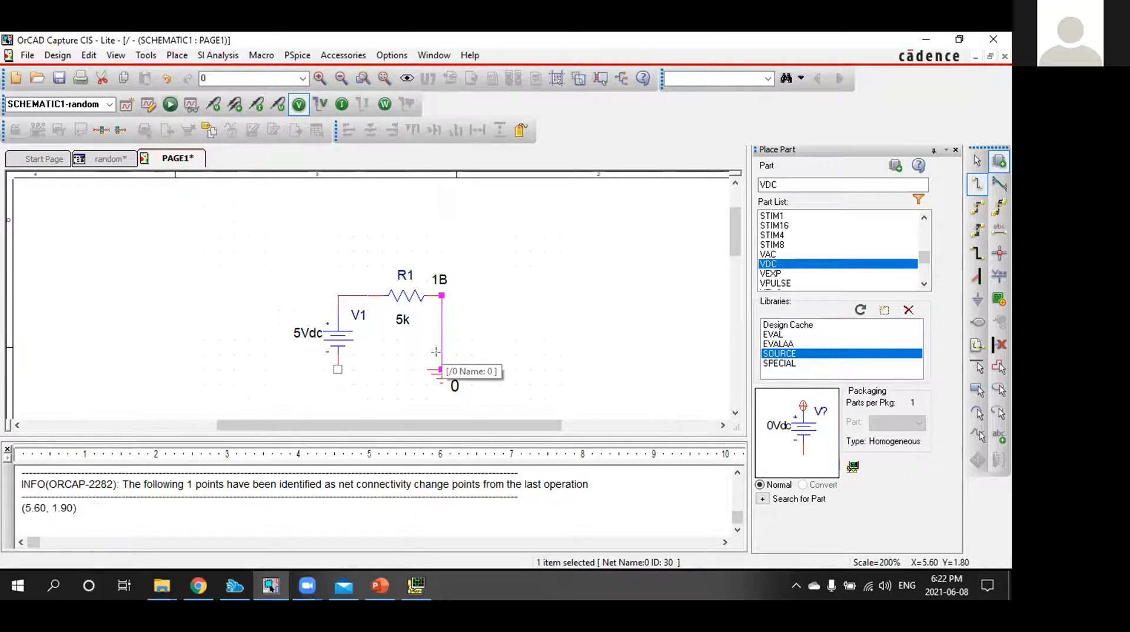
{"action": "left_click", "coordinate": [313, 577]}
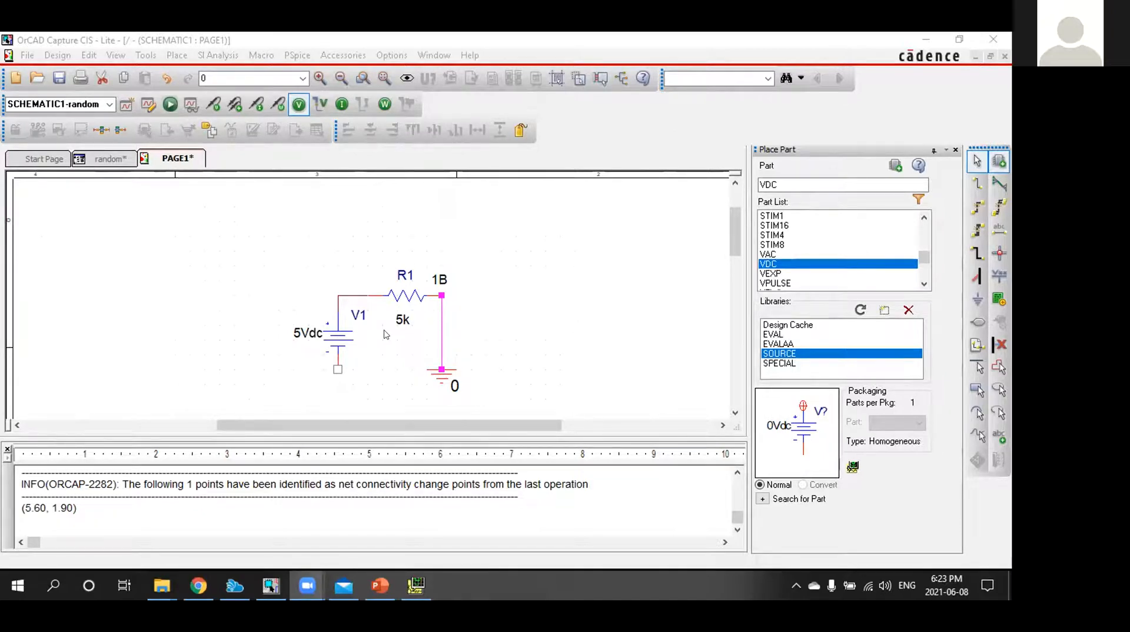
Wire the voltage source's negative pin to the ground symbol to close the circuit
{"action": "left_click", "coordinate": [338, 370]}
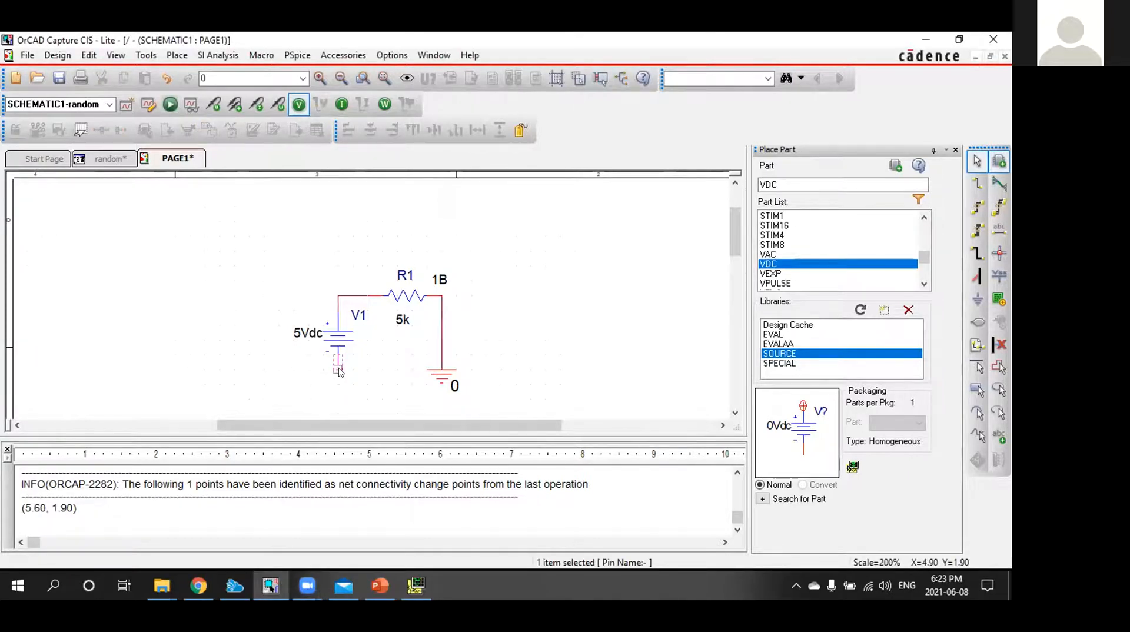
{"action": "key", "text": "w"}
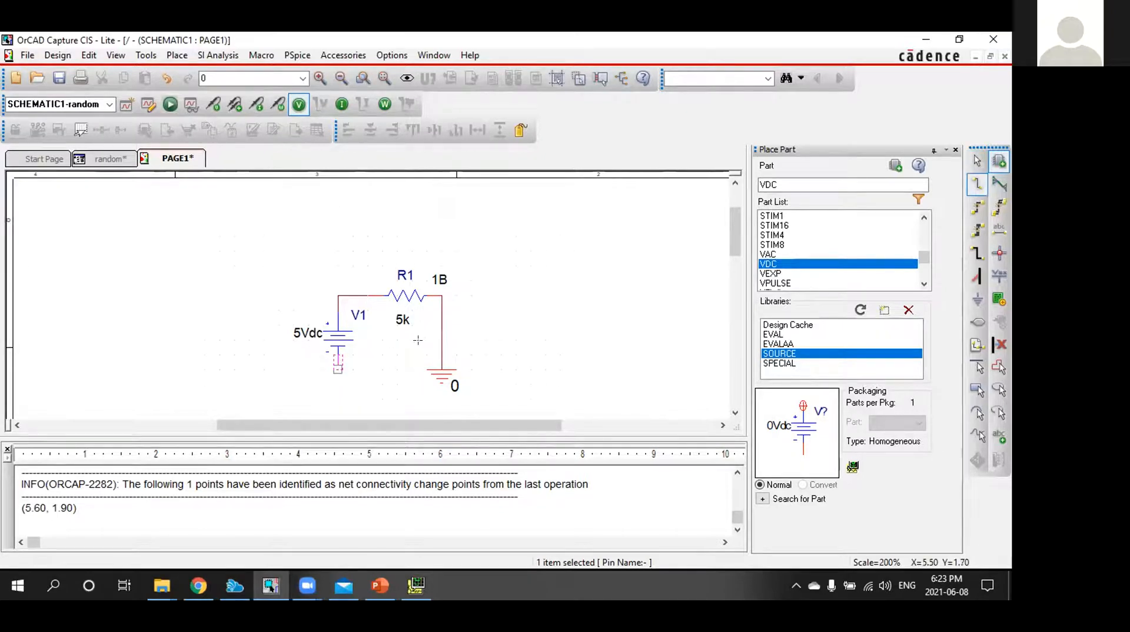
{"action": "left_click", "coordinate": [338, 369]}
{"action": "left_click", "coordinate": [441, 370]}
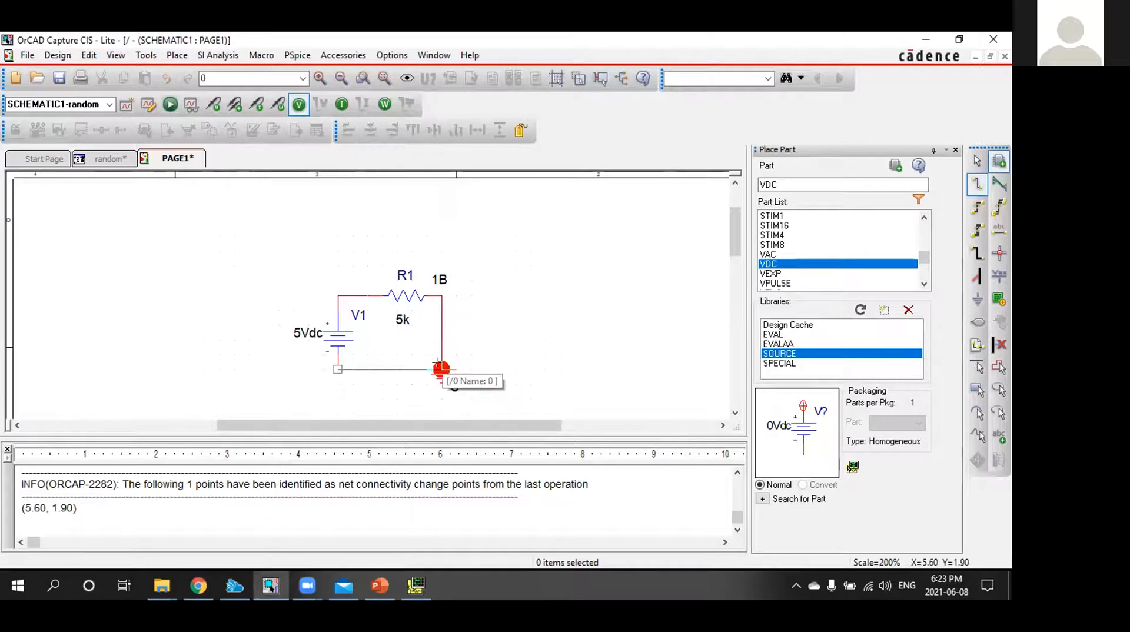
{"action": "key", "text": "Escape"}
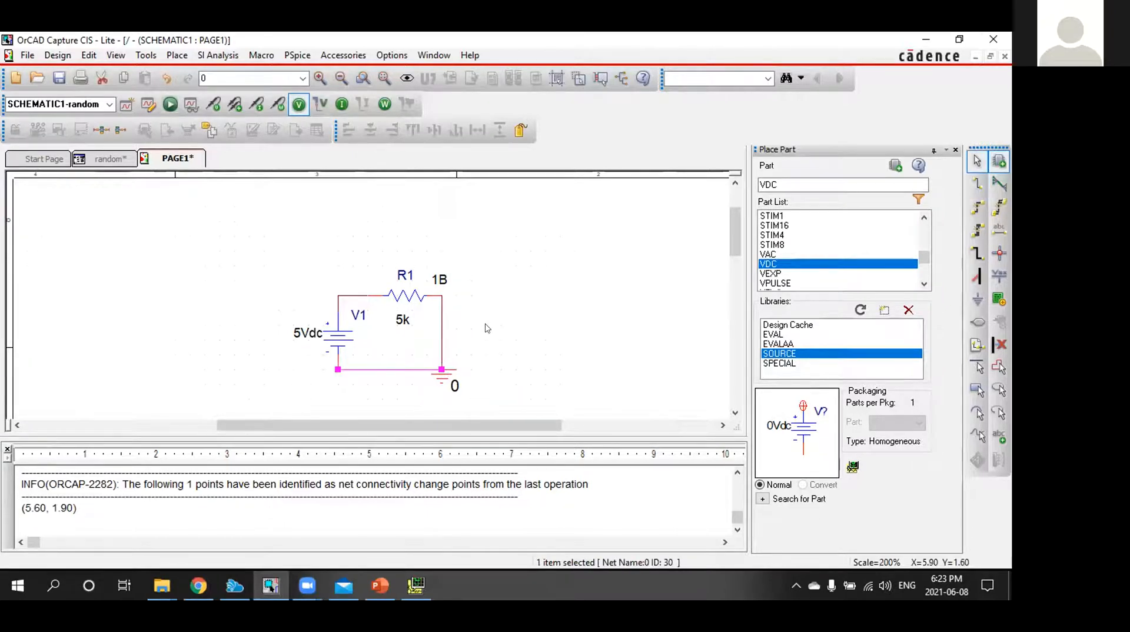
{"action": "left_click", "coordinate": [483, 328]}
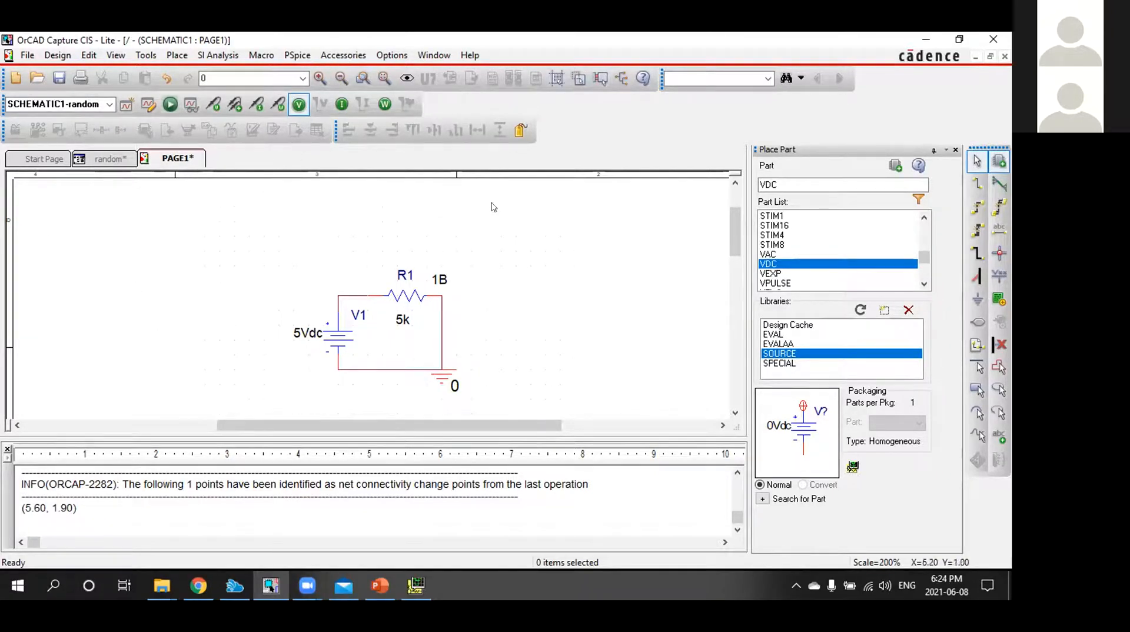
Create a new PSpice simulation profile named randiomm, inheriting from none, and bring up its simulation settings
{"action": "left_click", "coordinate": [298, 55]}
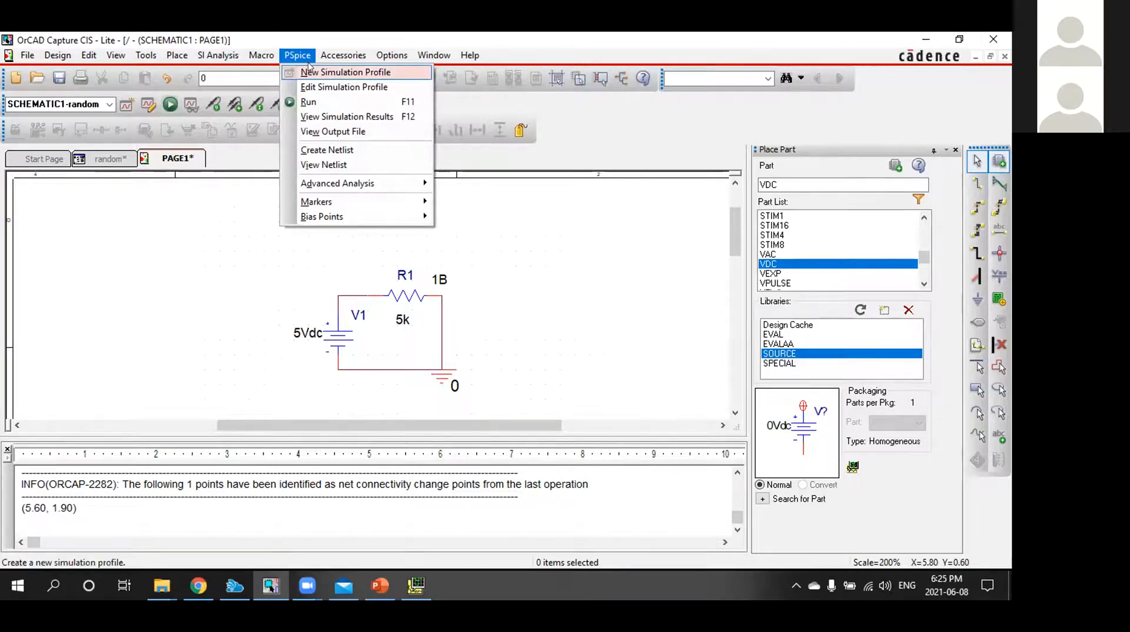
{"action": "left_click", "coordinate": [311, 71]}
{"action": "type", "text": "r"}
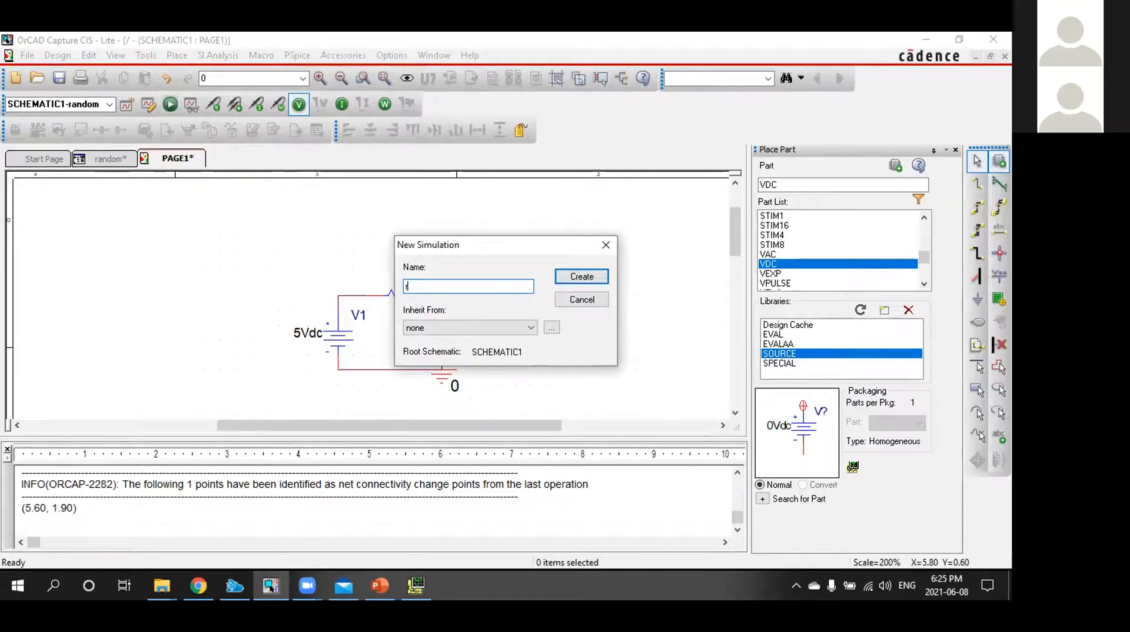
{"action": "type", "text": "andiomm"}
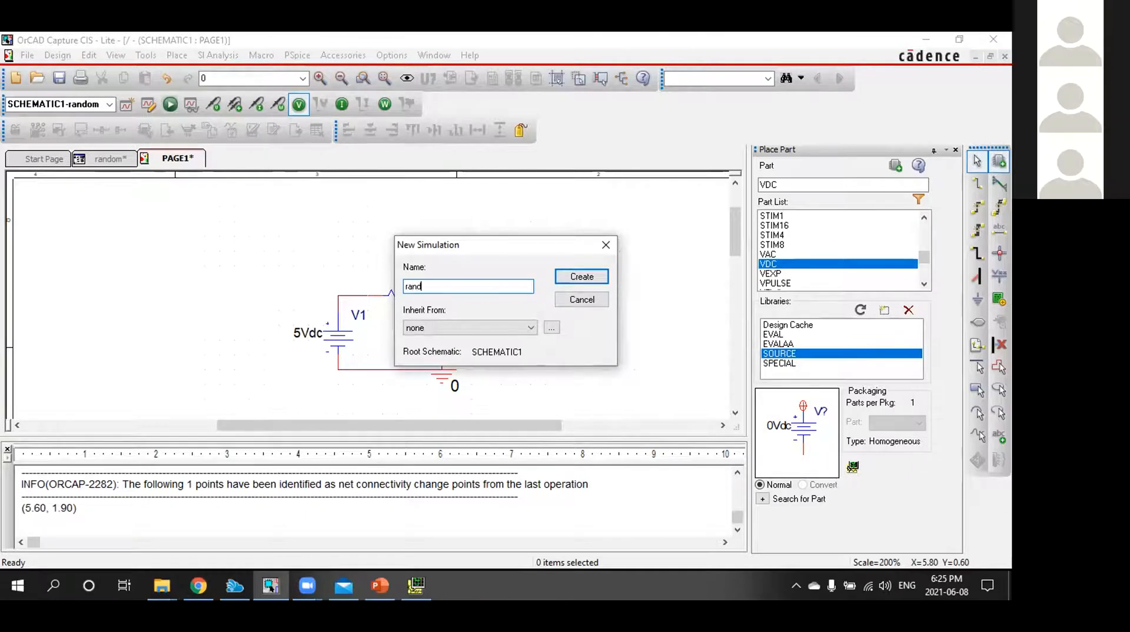
{"action": "left_click", "coordinate": [577, 279]}
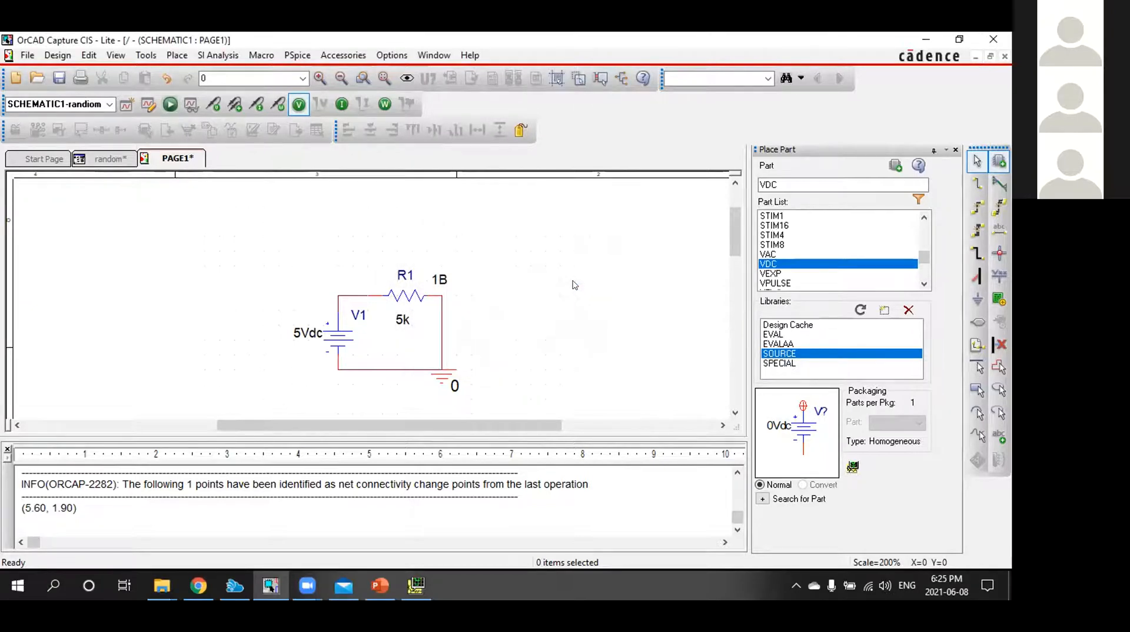
{"action": "left_click", "coordinate": [464, 589]}
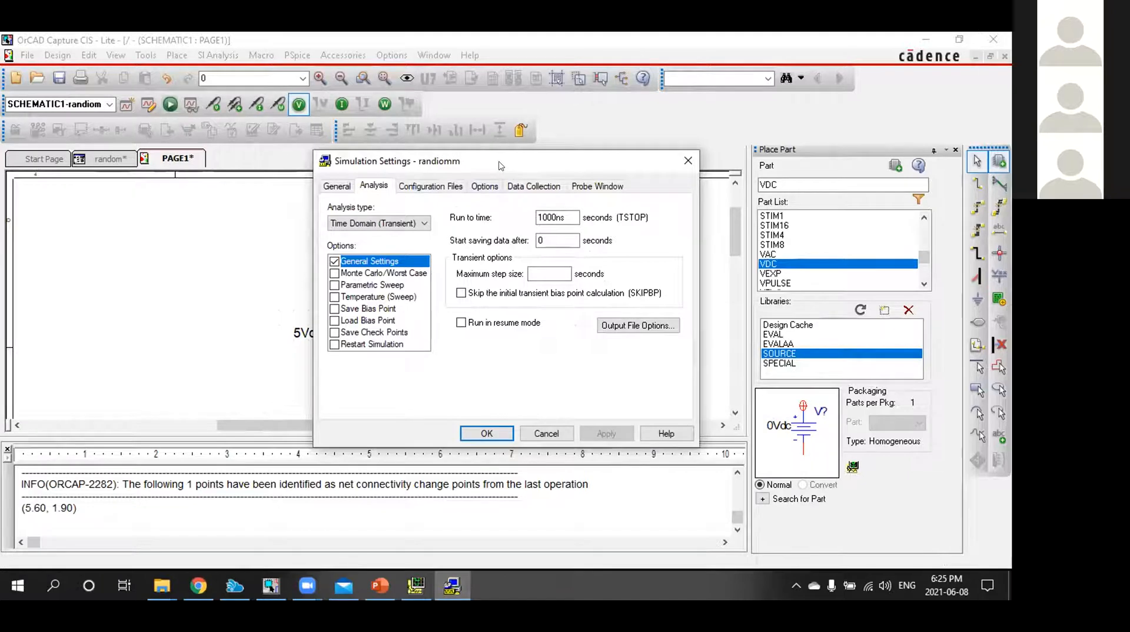
Set the analysis type to Time Domain (Transient) with a run time of 1s
{"action": "left_click_drag", "start_coordinate": [499, 165], "coordinate": [464, 148]}
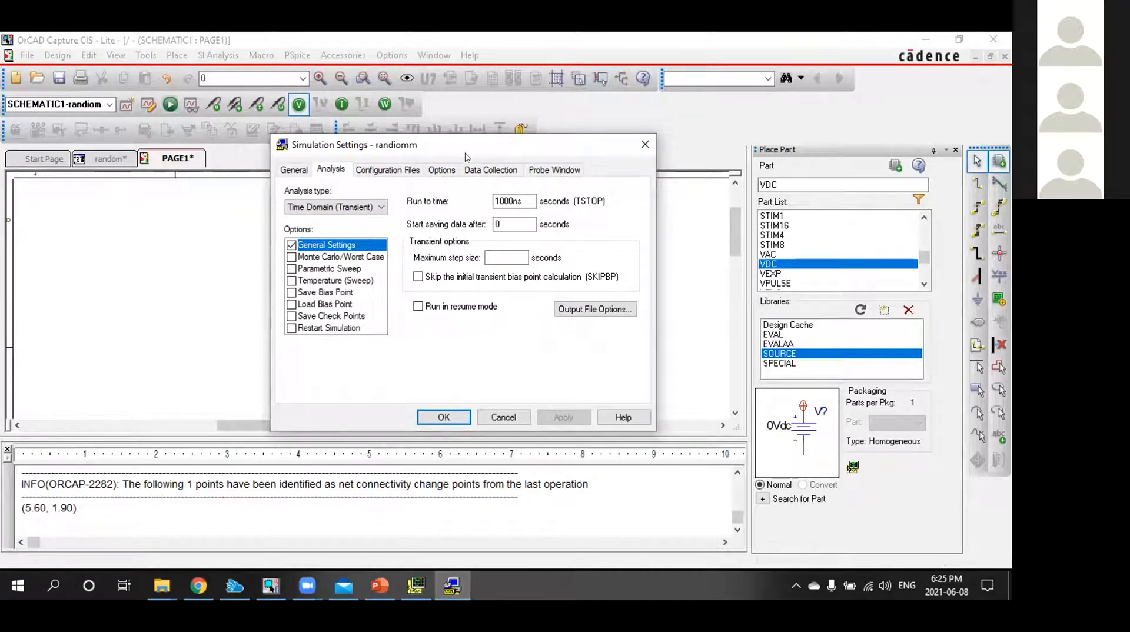
{"action": "left_click", "coordinate": [305, 206]}
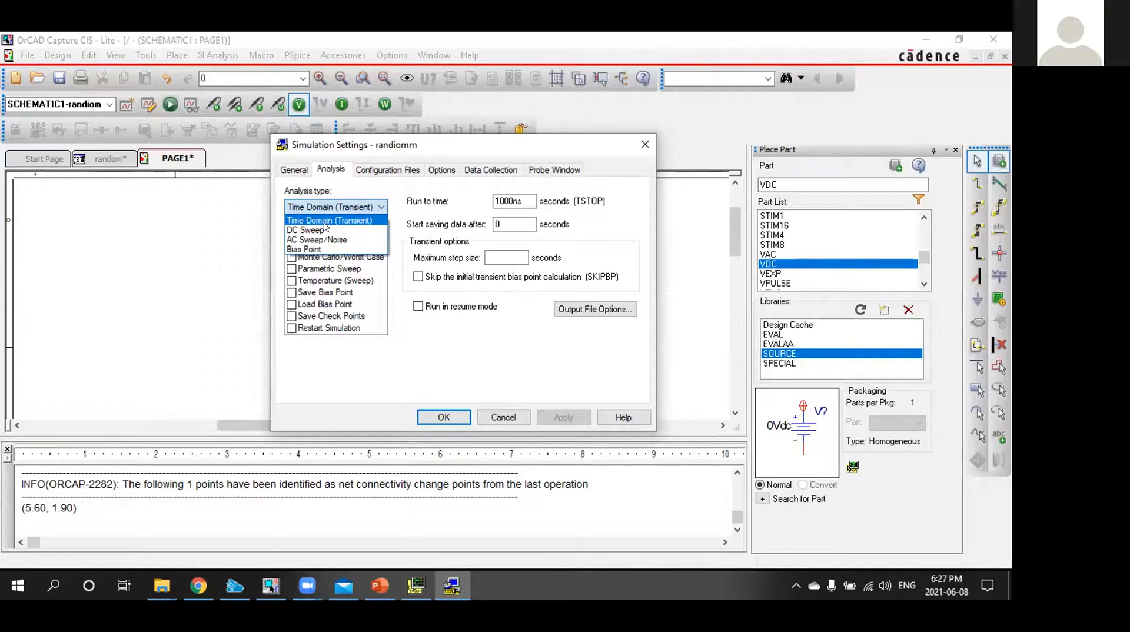
{"action": "left_click", "coordinate": [325, 222]}
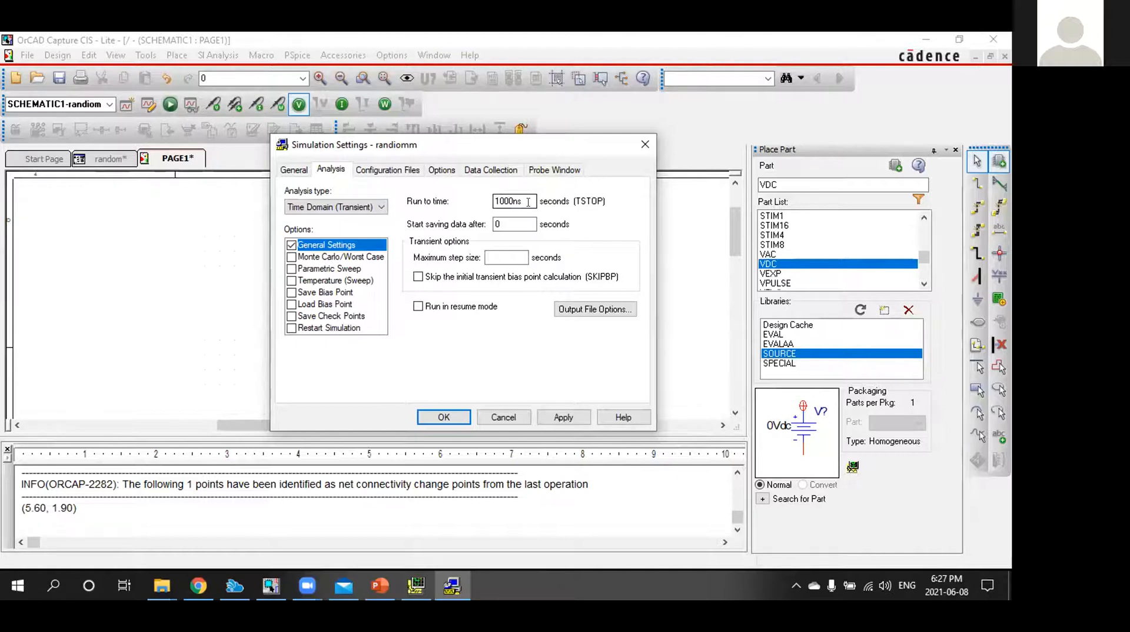
{"action": "left_click_drag", "start_coordinate": [528, 202], "coordinate": [474, 203]}
{"action": "left_click", "coordinate": [517, 202]}
{"action": "key", "text": "BackSpace"}
{"action": "key", "text": "BackSpace"}
{"action": "key", "text": "BackSpace"}
{"action": "key", "text": "BackSpace"}
{"action": "key", "text": "BackSpace"}
{"action": "type", "text": "s"}
{"action": "left_click", "coordinate": [529, 224]}
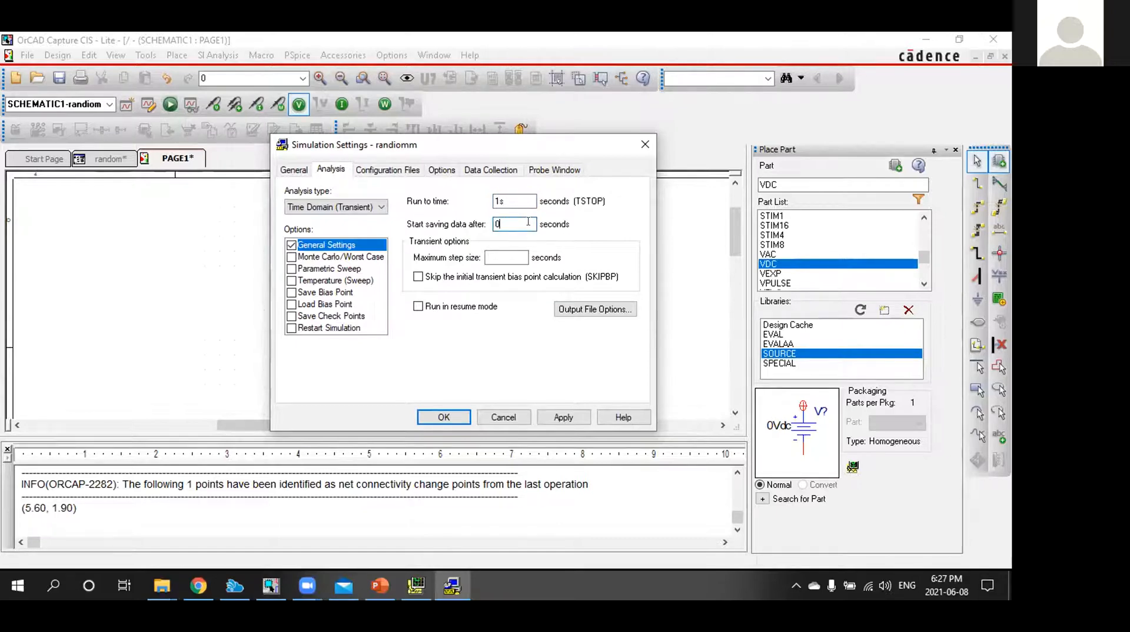
{"action": "left_click", "coordinate": [504, 254]}
{"action": "type", "text": "0.5"}
{"action": "key", "text": "BackSpace"}
{"action": "key", "text": "BackSpace"}
{"action": "key", "text": "BackSpace"}
Apply the randiomm simulation settings and run the PSpice simulation for the active profile
{"action": "left_click", "coordinate": [563, 418]}
{"action": "left_click", "coordinate": [445, 417]}
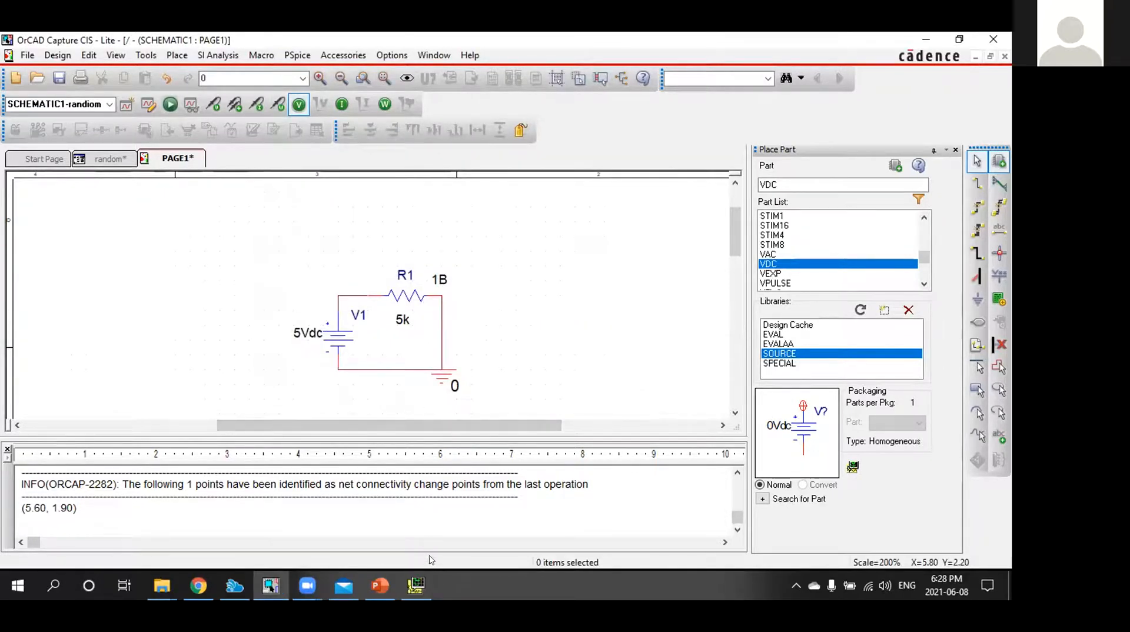
{"action": "left_click", "coordinate": [170, 105]}
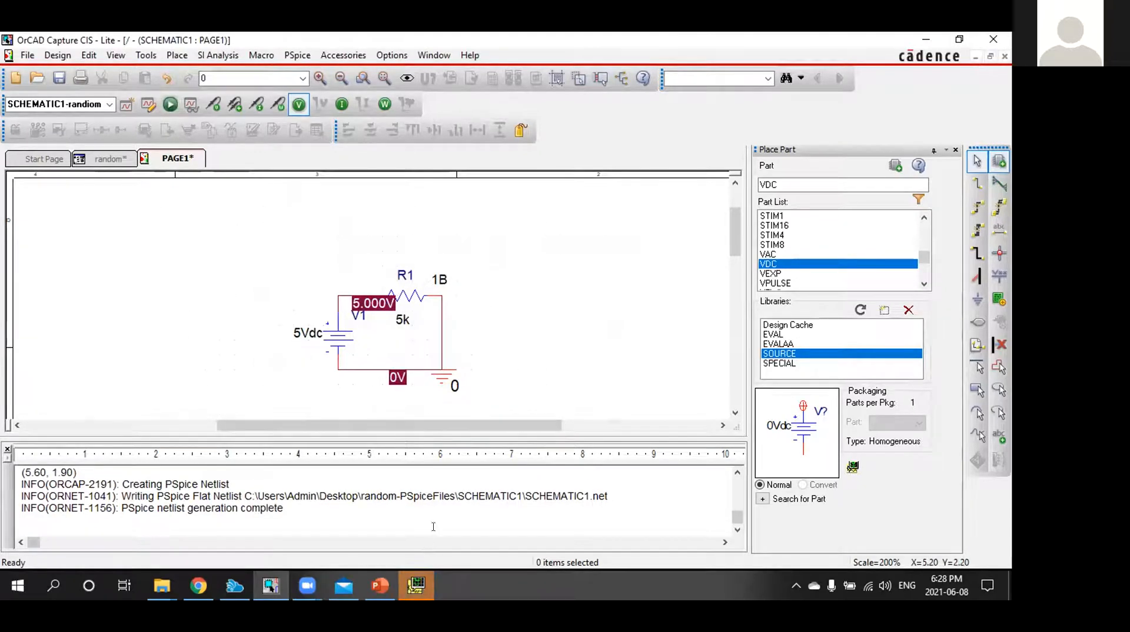
Move the 5.000V bias label above the source's positive wire corner and the 0V label below the bottom wire
{"action": "left_click", "coordinate": [369, 296]}
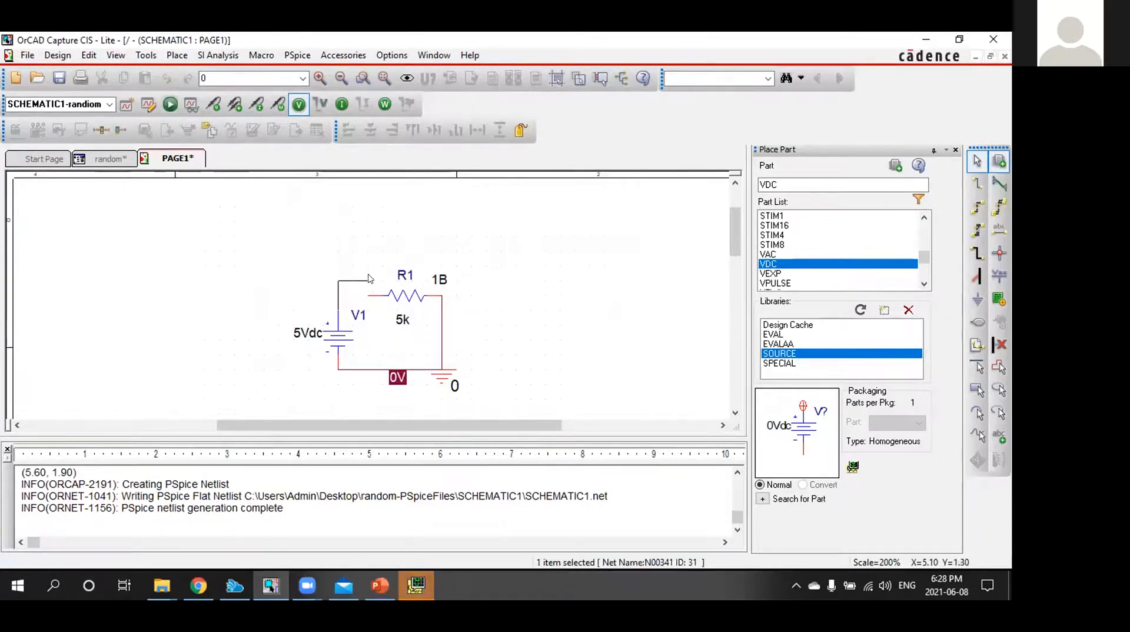
{"action": "left_click", "coordinate": [384, 322]}
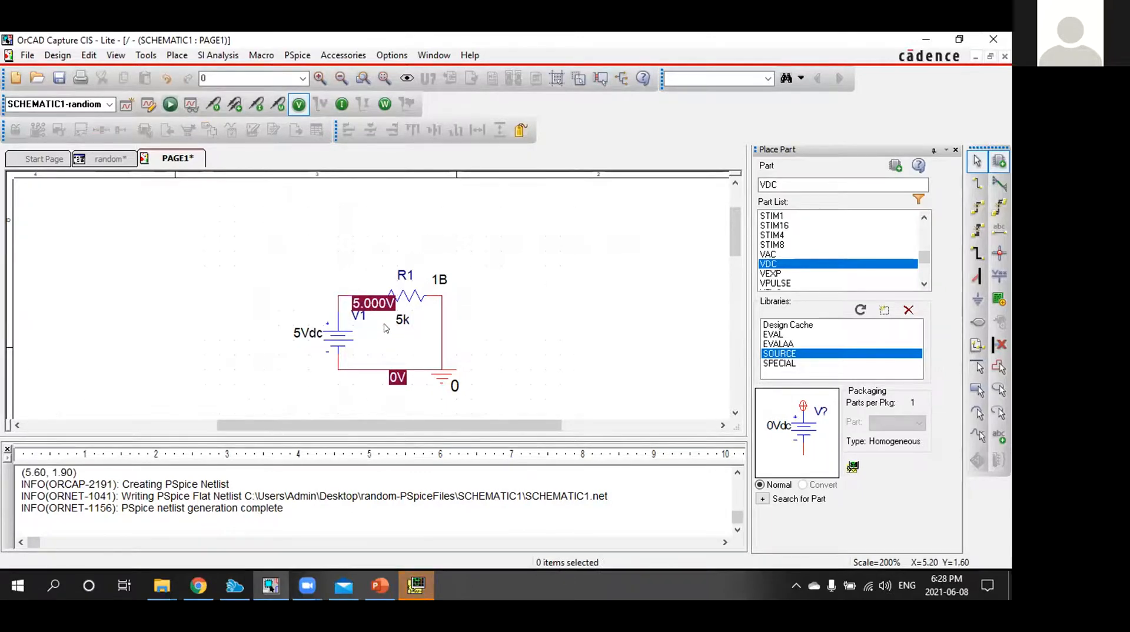
{"action": "left_click", "coordinate": [384, 306]}
{"action": "left_click_drag", "start_coordinate": [384, 310], "coordinate": [370, 266]}
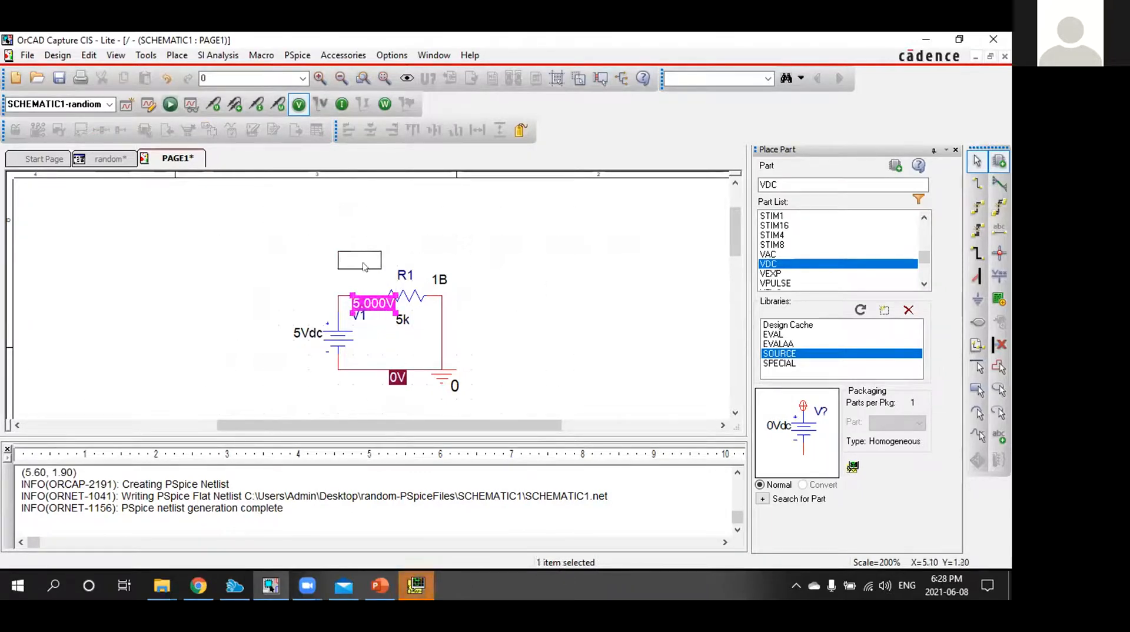
{"action": "left_click", "coordinate": [339, 280]}
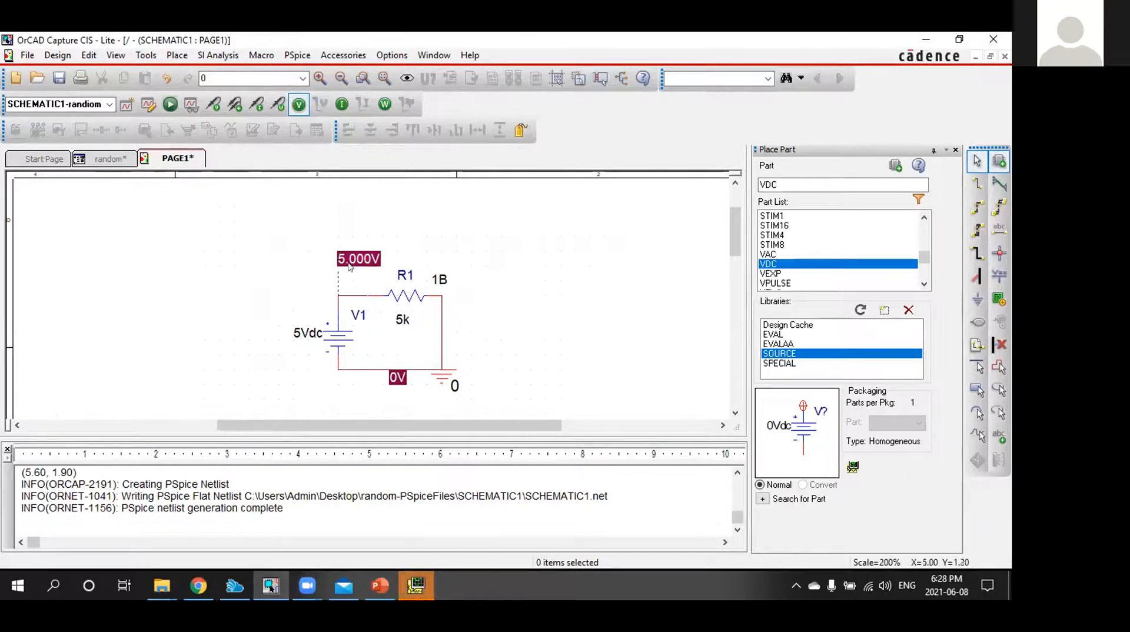
{"action": "left_click_drag", "start_coordinate": [398, 384], "coordinate": [398, 396]}
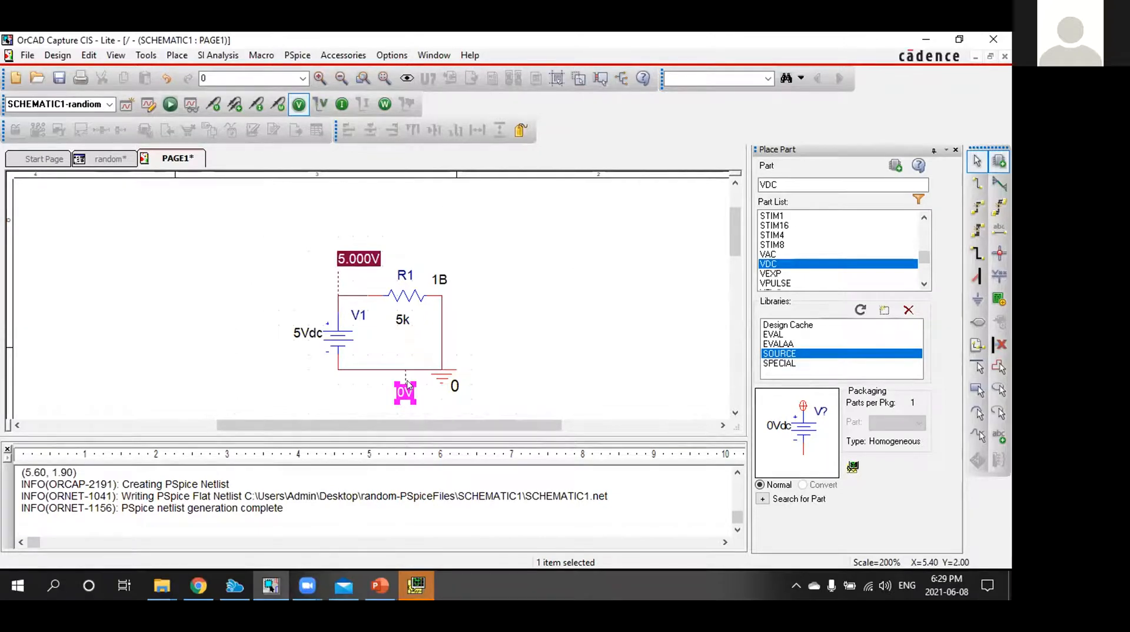
Enable the bias current and bias power displays, and move the resistor's current and power labels clear above R1
{"action": "left_click", "coordinate": [340, 105]}
{"action": "left_click_drag", "start_coordinate": [411, 306], "coordinate": [455, 247]}
{"action": "left_click", "coordinate": [516, 279]}
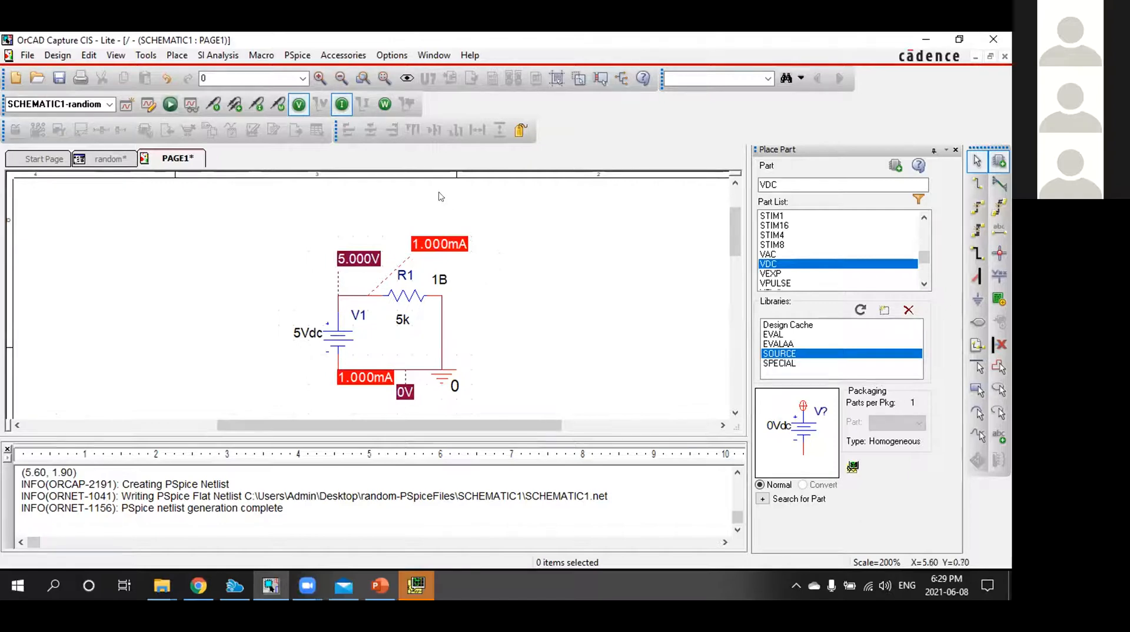
{"action": "left_click", "coordinate": [383, 105]}
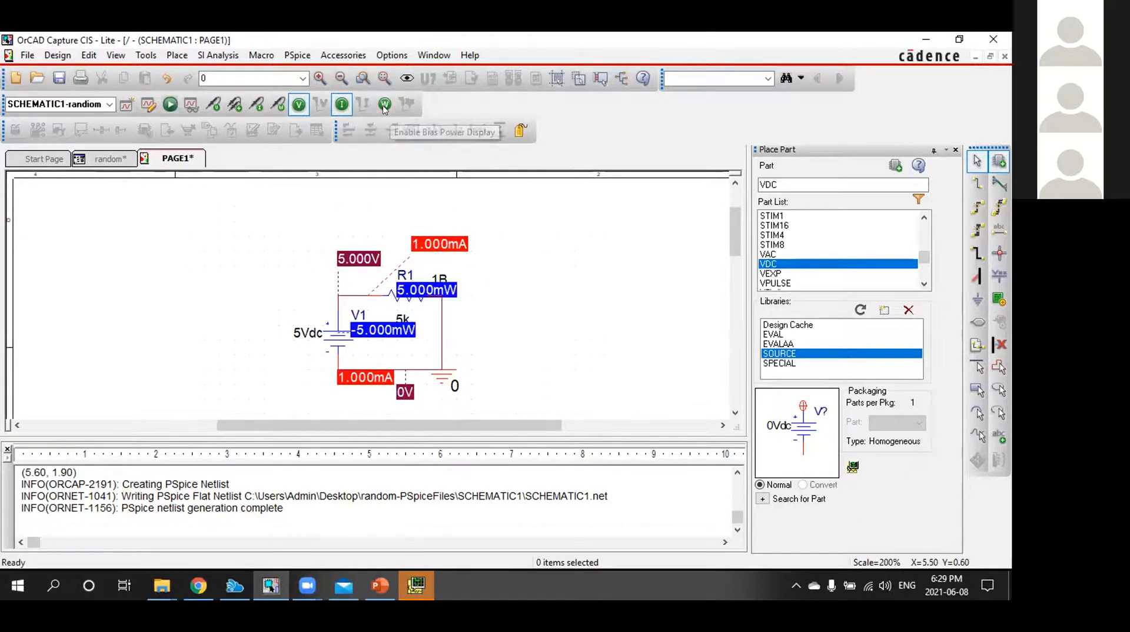
{"action": "left_click", "coordinate": [428, 289]}
{"action": "left_click_drag", "start_coordinate": [428, 289], "coordinate": [383, 229]}
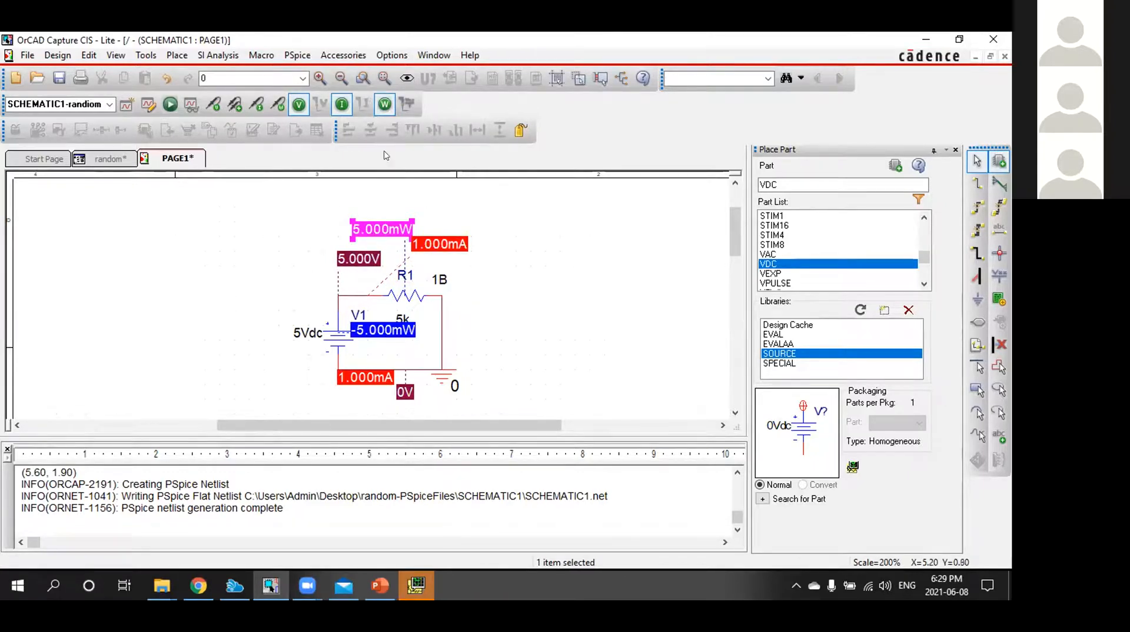
Turn off the bias power, bias current and bias voltage displays on the schematic
{"action": "left_click", "coordinate": [385, 104]}
{"action": "left_click", "coordinate": [342, 104]}
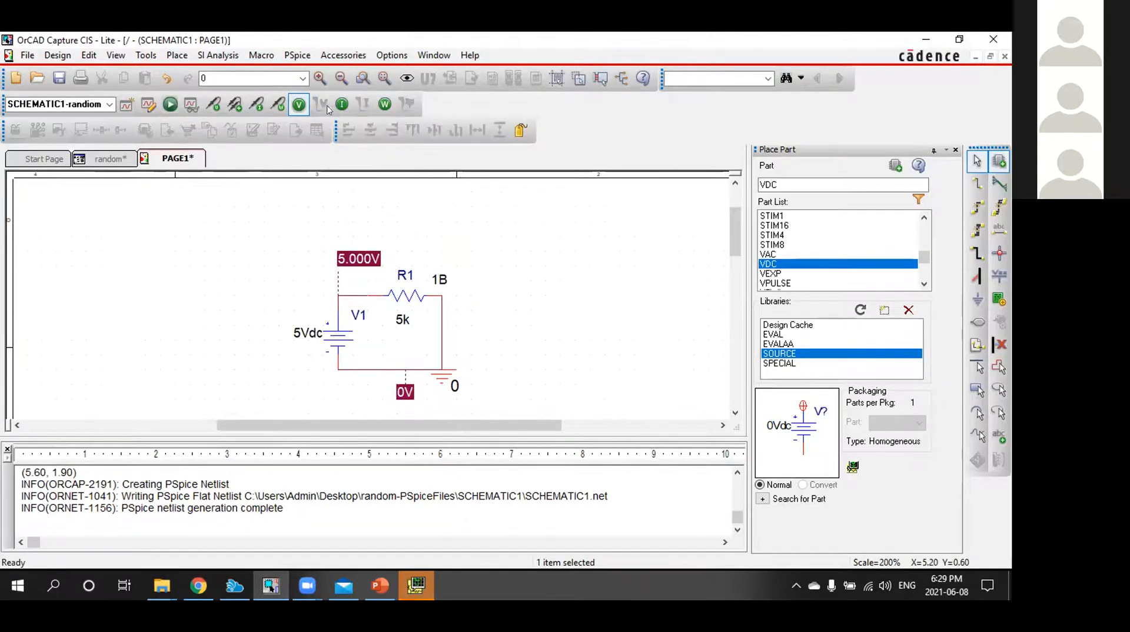
{"action": "left_click", "coordinate": [299, 104]}
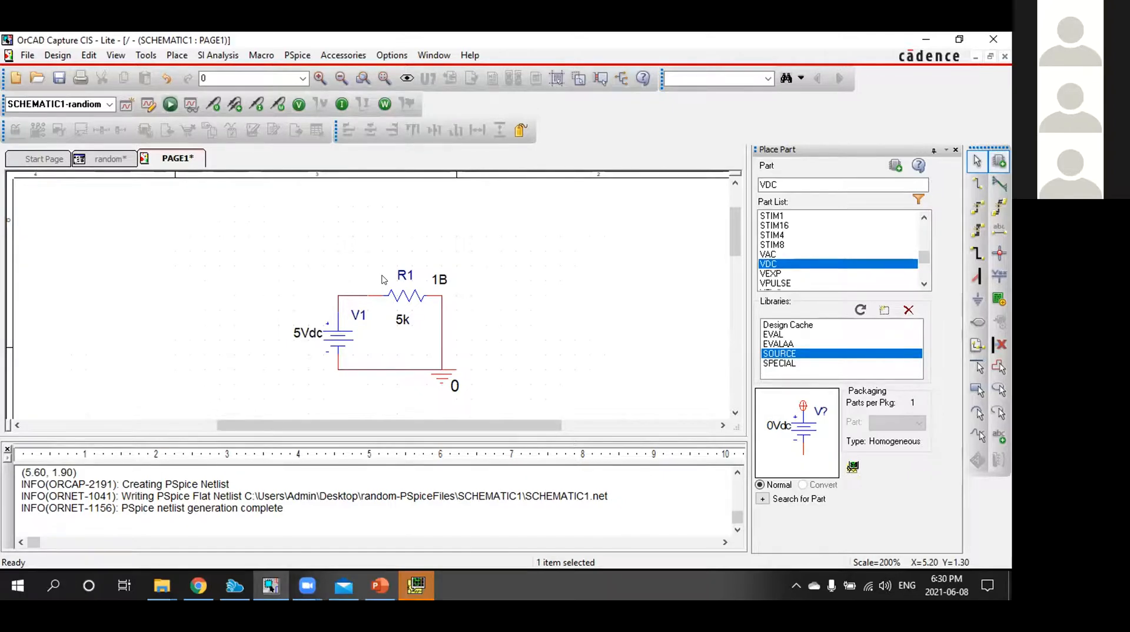
Switch to PSpice A/D to view the randiomm plot window and return to the schematic
{"action": "left_click", "coordinate": [416, 586]}
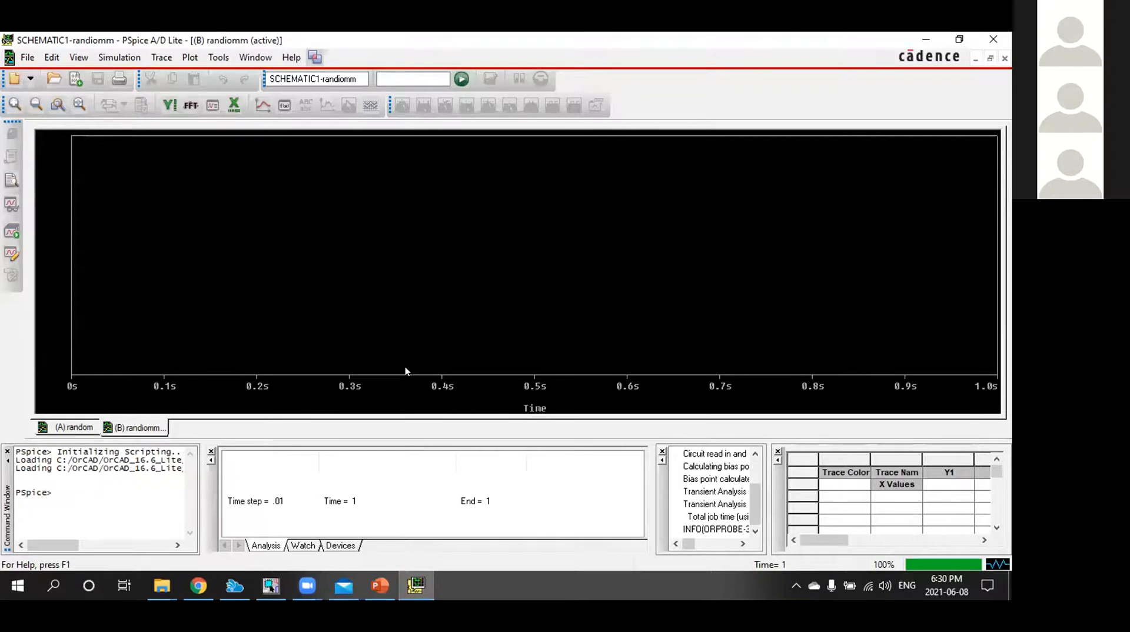
{"action": "left_click", "coordinate": [416, 584]}
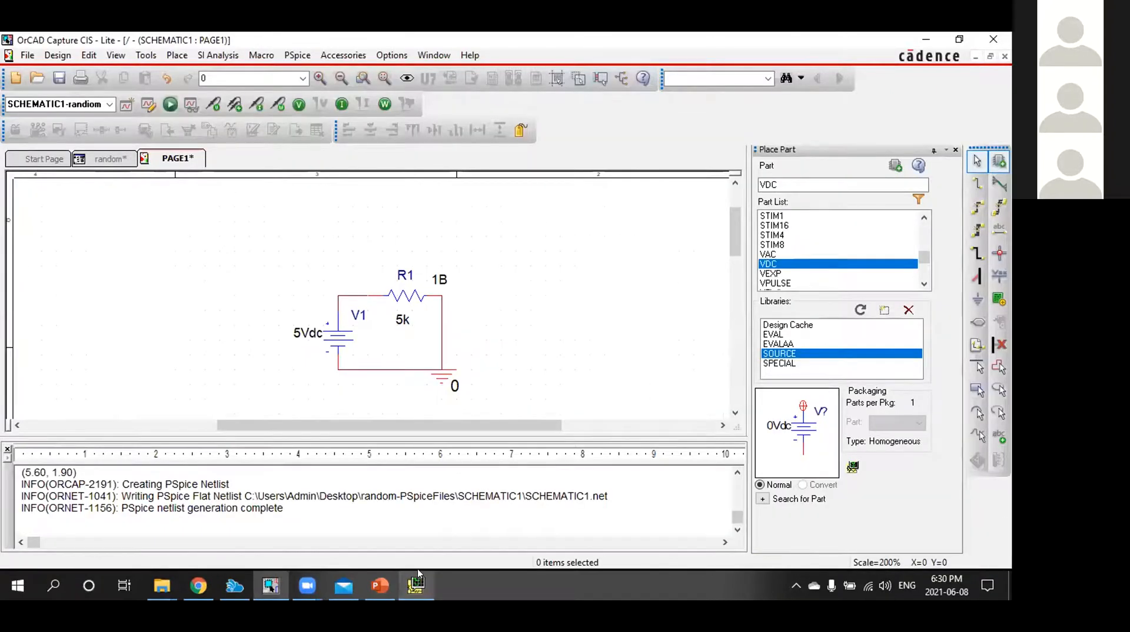
{"action": "left_click", "coordinate": [231, 106]}
{"action": "left_click", "coordinate": [369, 296]}
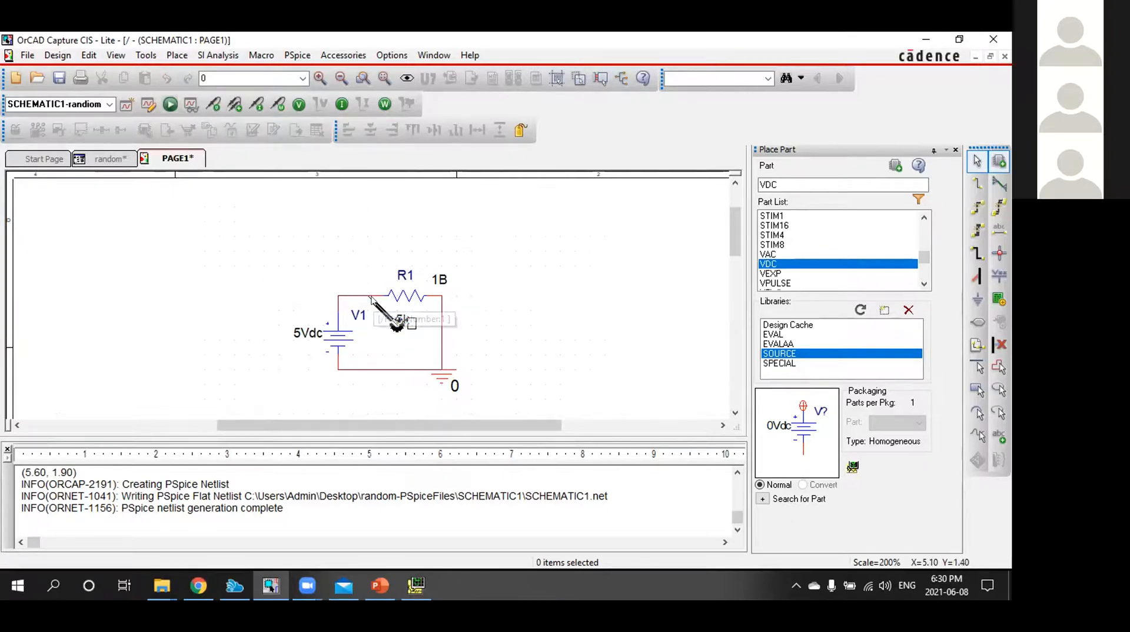
{"action": "key", "text": "Escape"}
{"action": "left_click", "coordinate": [395, 325]}
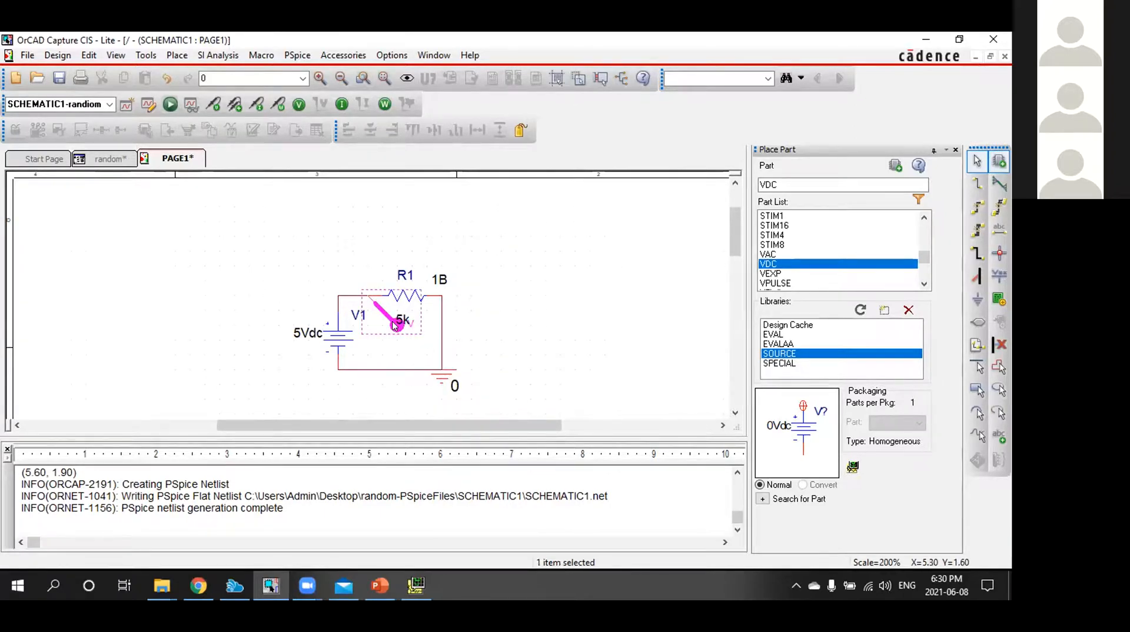
{"action": "key", "text": "Delete"}
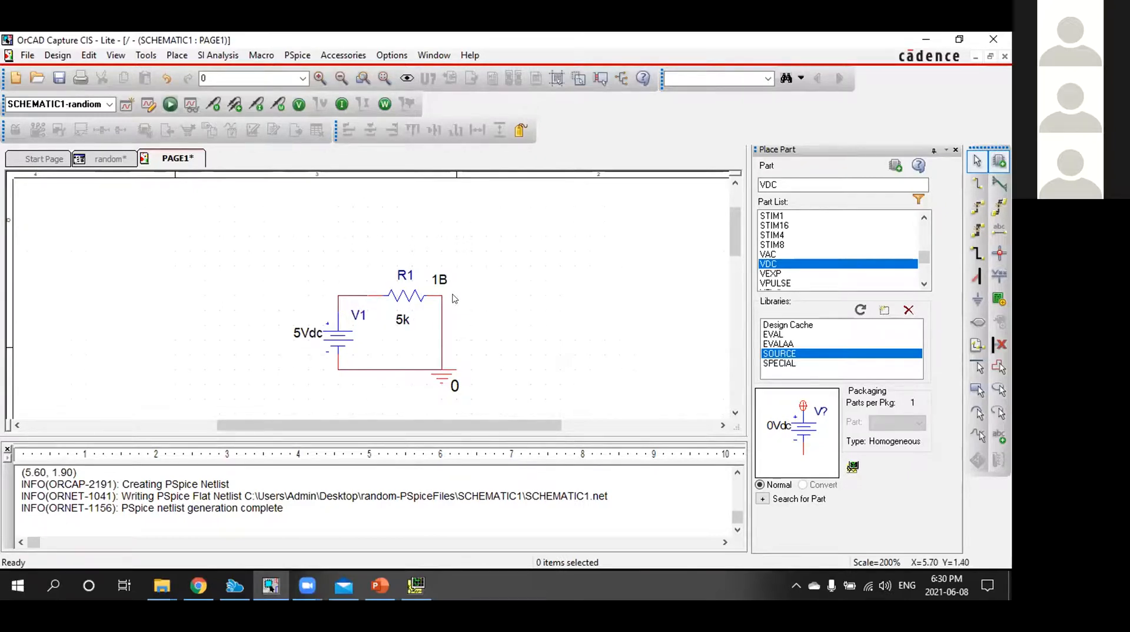
Place voltage differential markers across resistor R1, with V+ at its left pin and V- at the wire corner beyond its right pin
{"action": "left_click", "coordinate": [235, 104]}
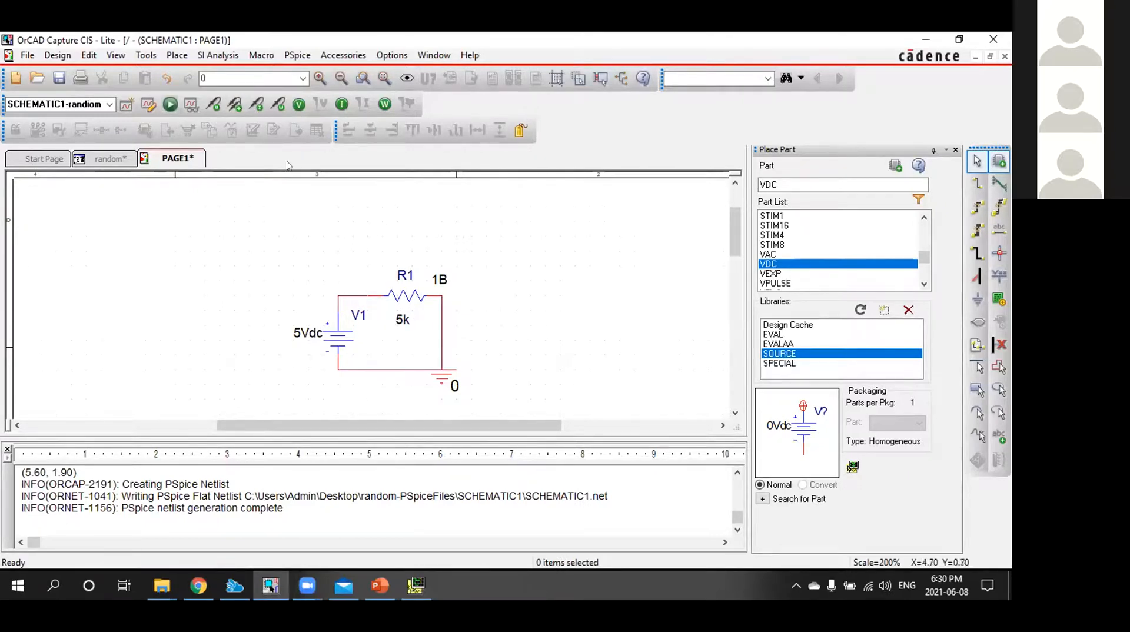
{"action": "left_click", "coordinate": [370, 294]}
{"action": "left_click", "coordinate": [444, 297]}
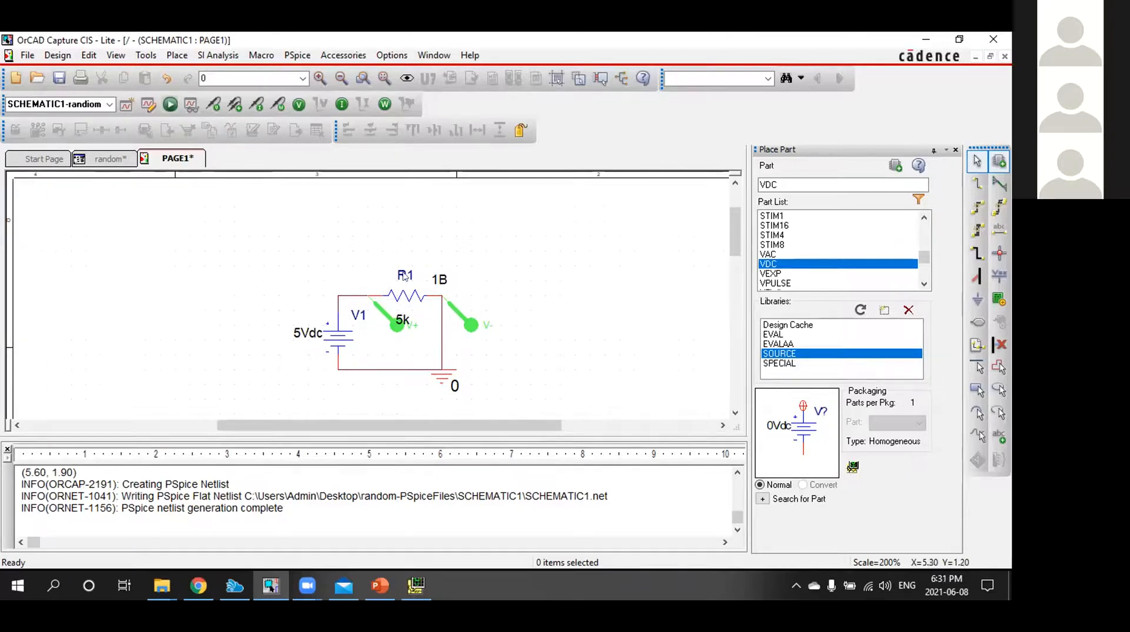
Examine the voltage trace across R1 in PSpice A/D, comparing it with the markers on the schematic
{"action": "left_click", "coordinate": [417, 585]}
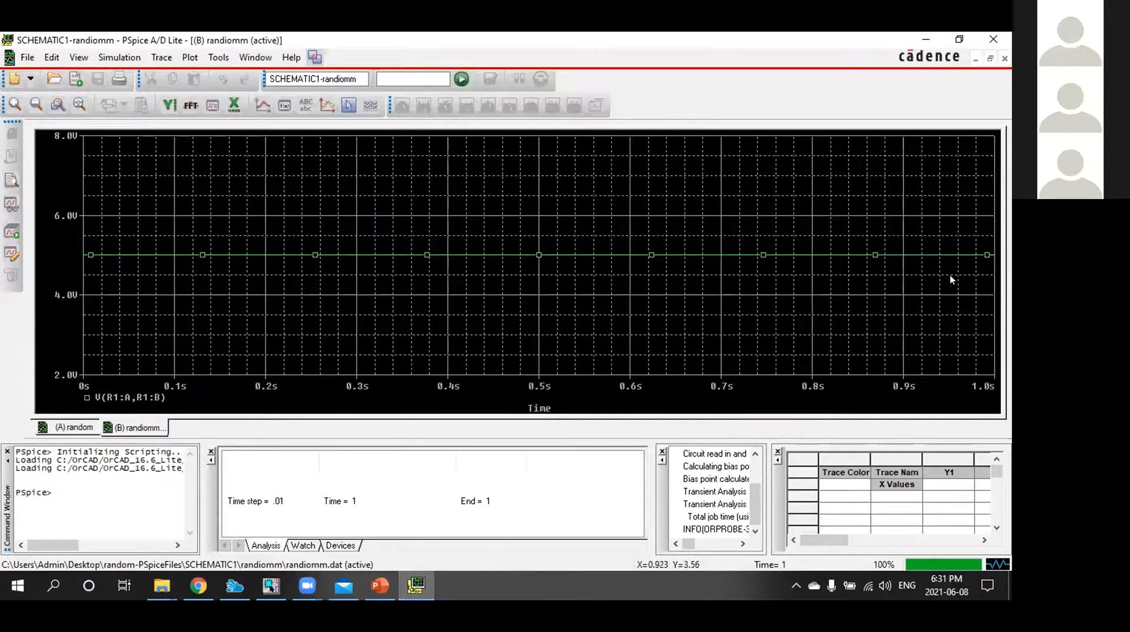
{"action": "left_click", "coordinate": [417, 583]}
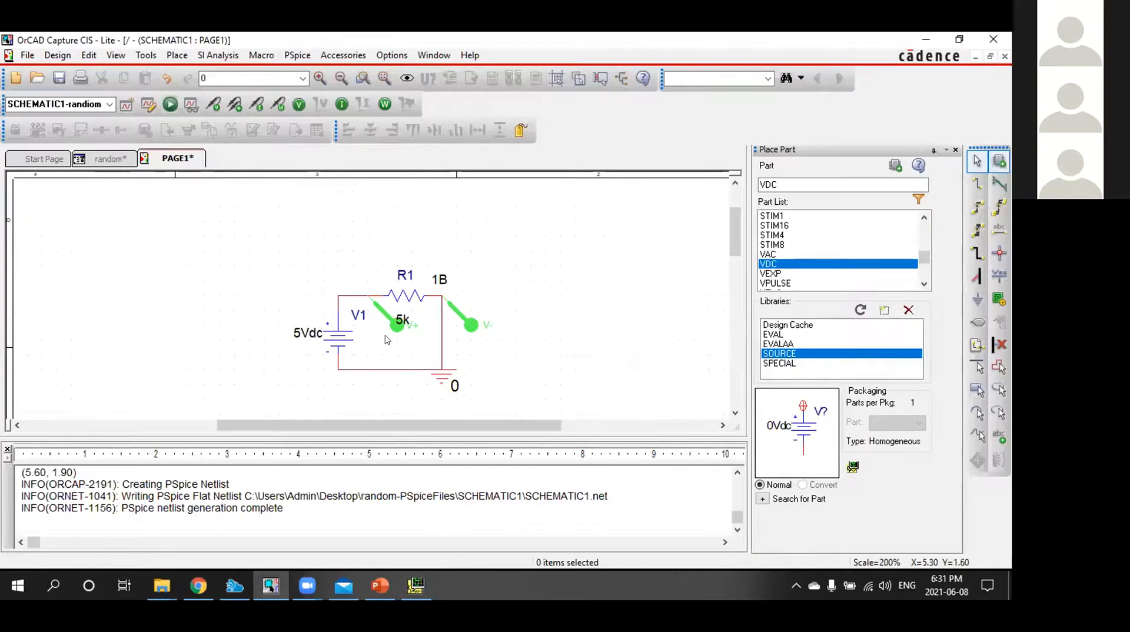
{"action": "left_click", "coordinate": [418, 577]}
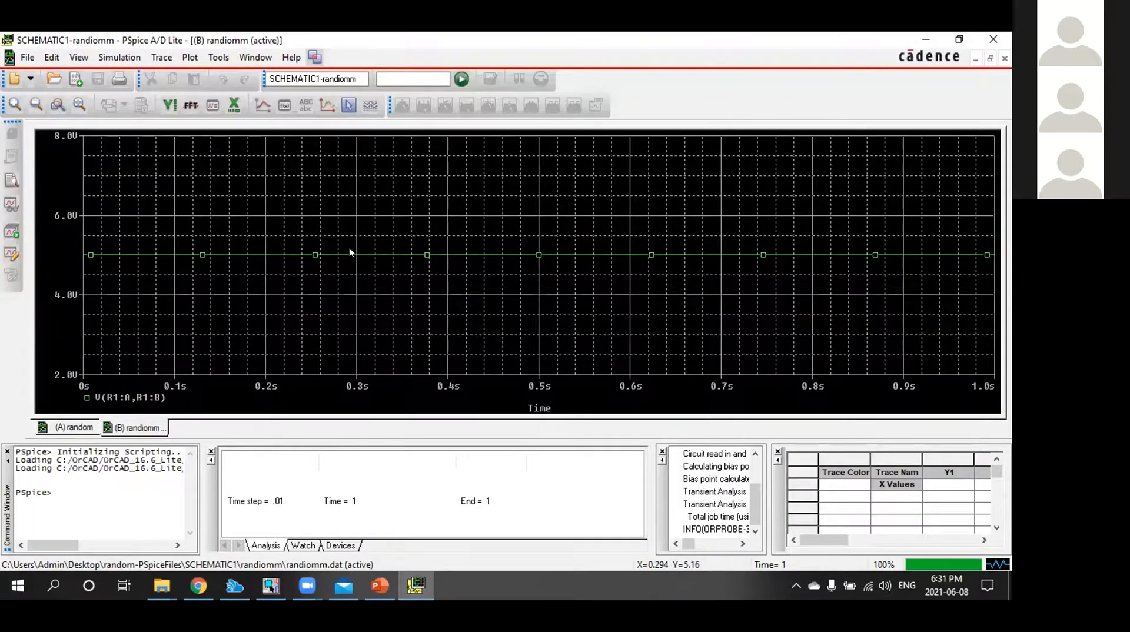
{"action": "left_click", "coordinate": [417, 584]}
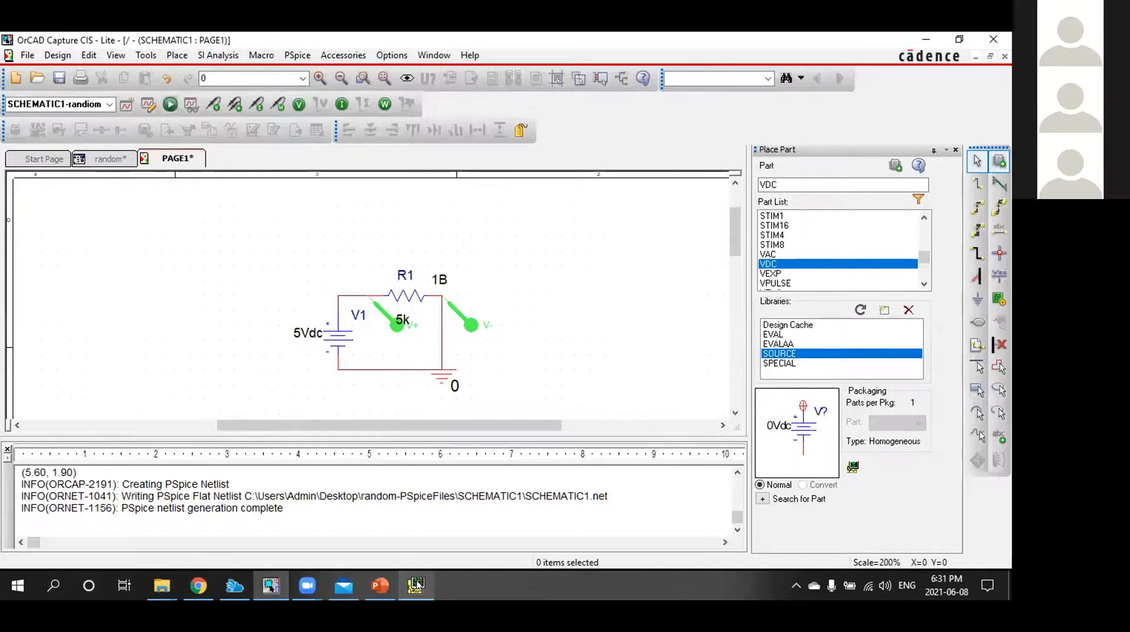
Run the PSpice simulation again from the schematic and bring up its plot in PSpice A/D
{"action": "left_click", "coordinate": [297, 55]}
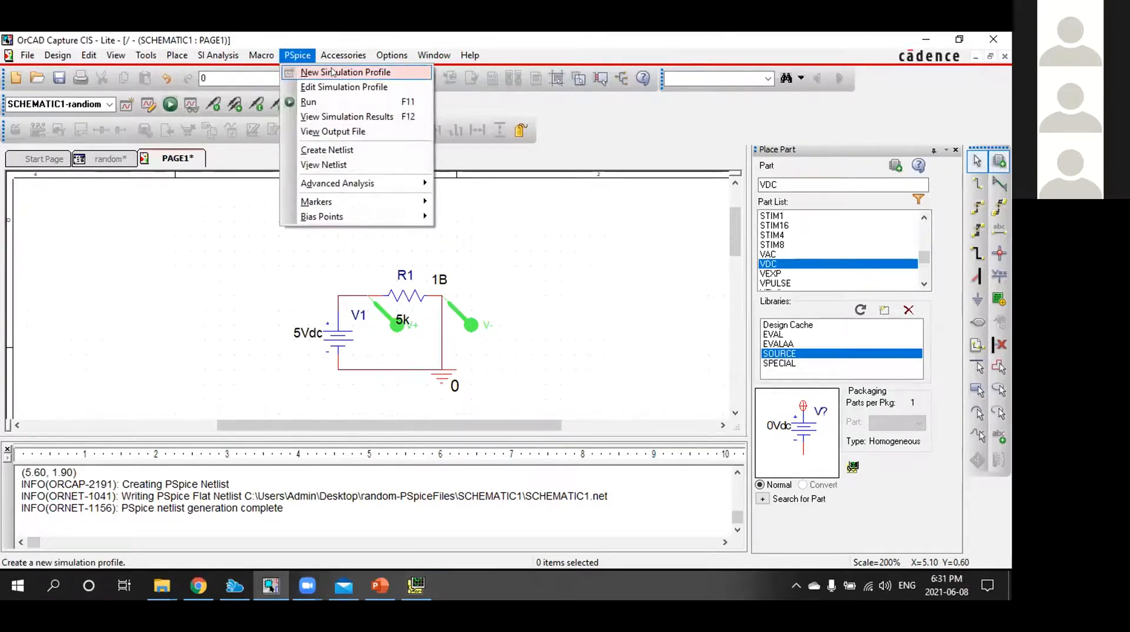
{"action": "left_click", "coordinate": [308, 101]}
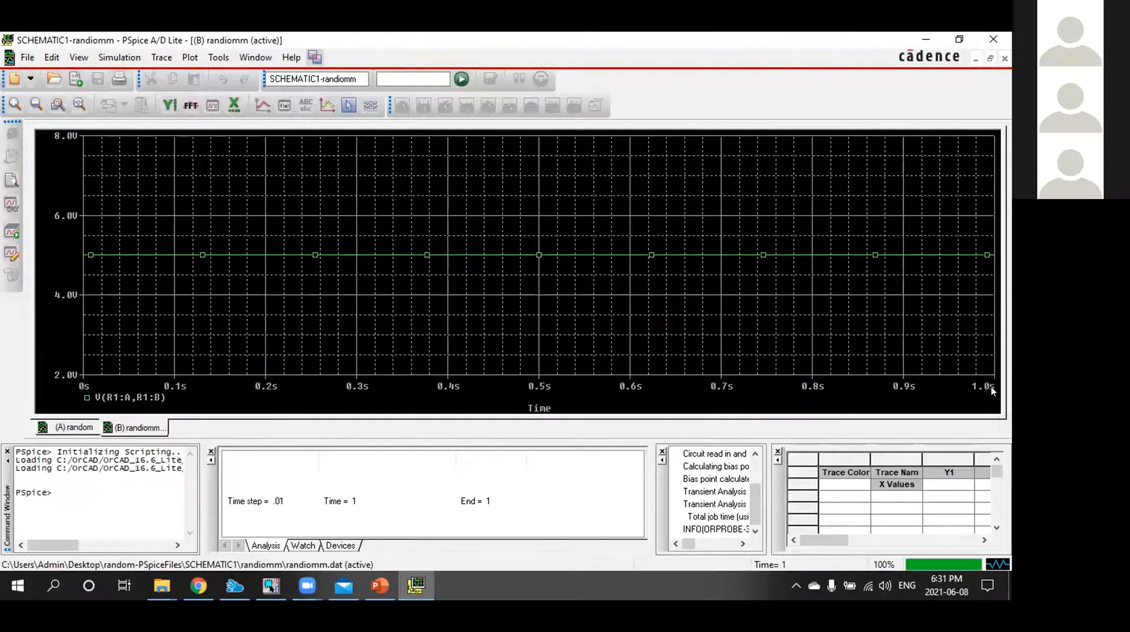
{"action": "left_click", "coordinate": [417, 586]}
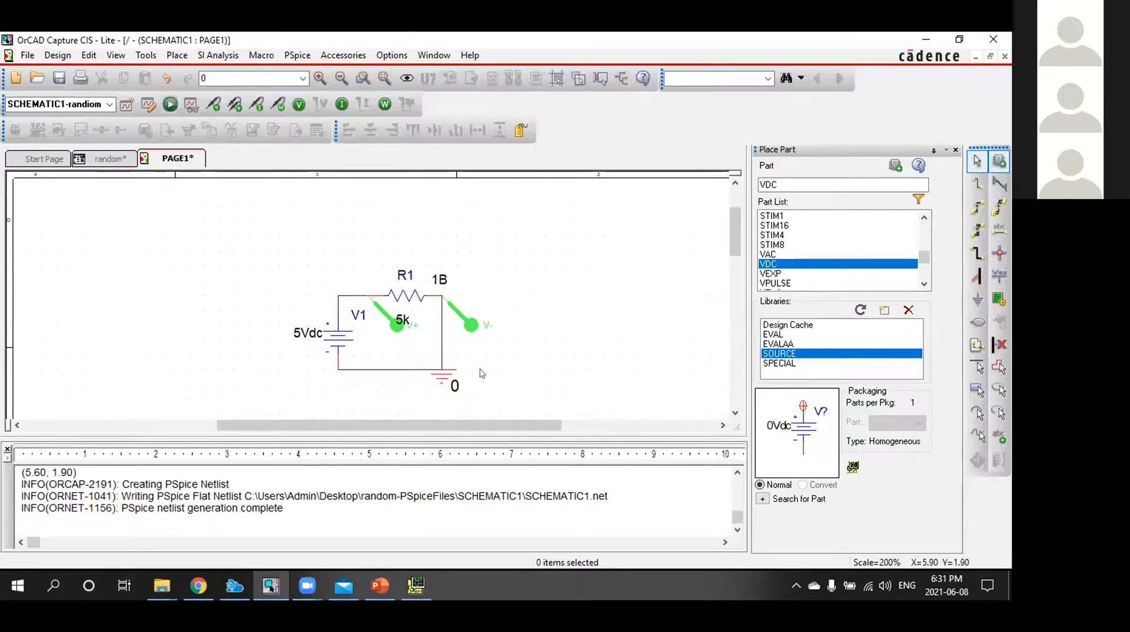
{"action": "left_click", "coordinate": [429, 587]}
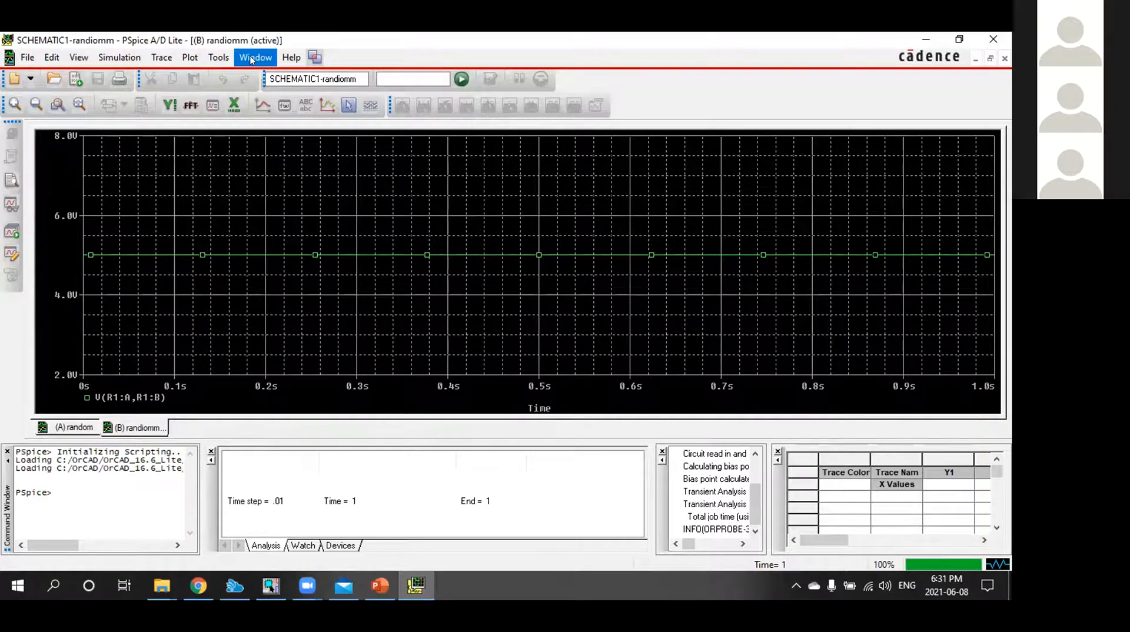
In the Probe cursor settings, set Cursor 1's vertical width to a much thicker line
{"action": "left_click", "coordinate": [218, 57]}
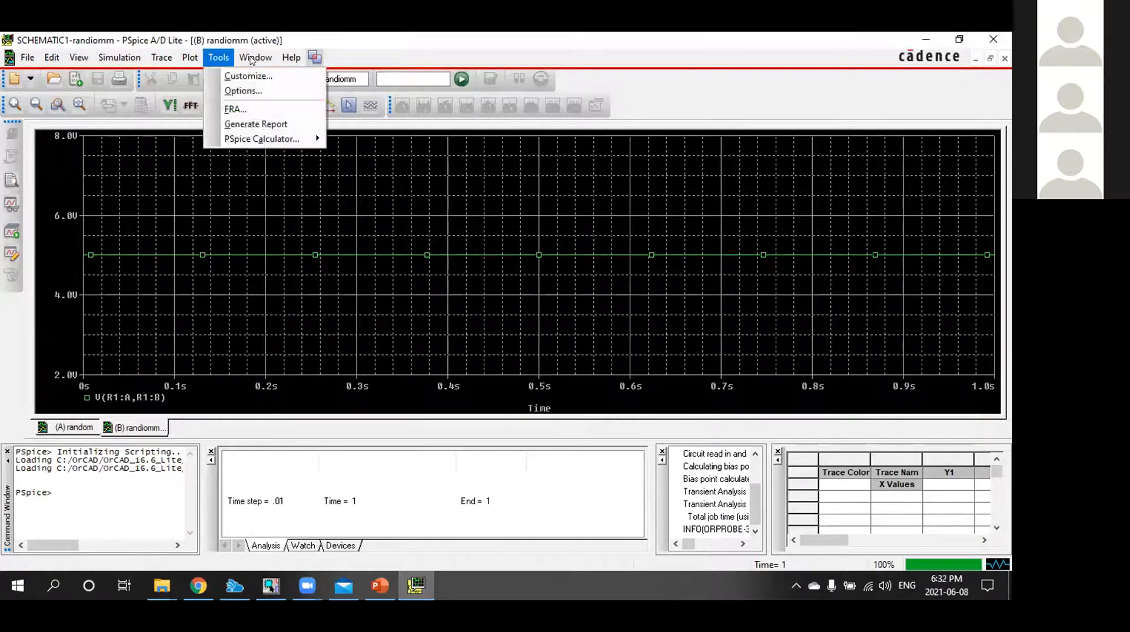
{"action": "left_click", "coordinate": [232, 90]}
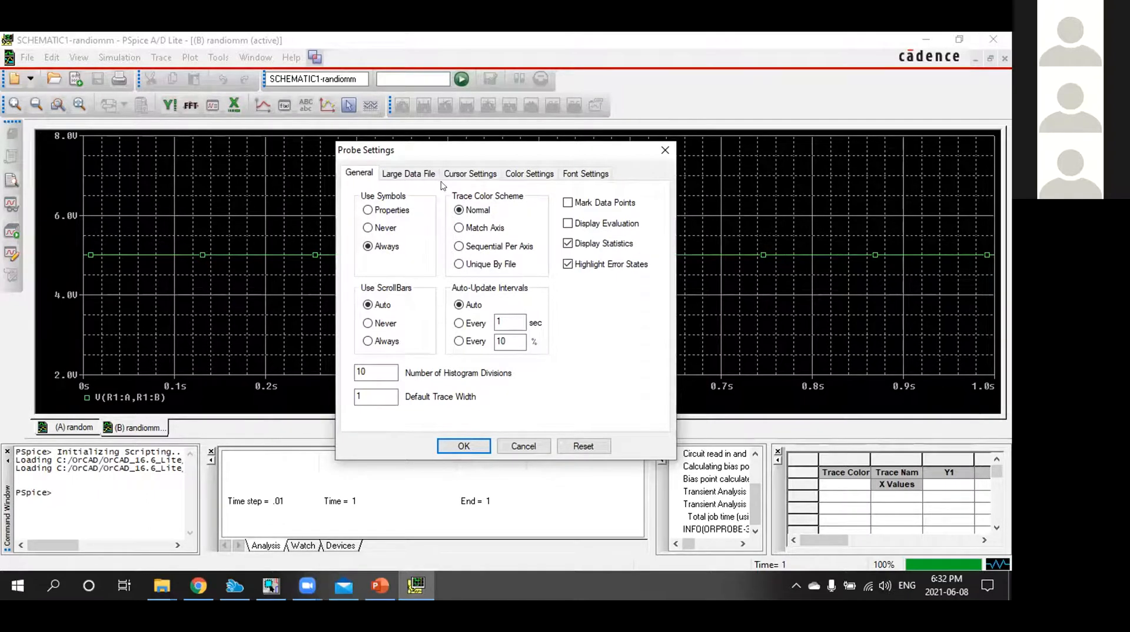
{"action": "left_click", "coordinate": [459, 175]}
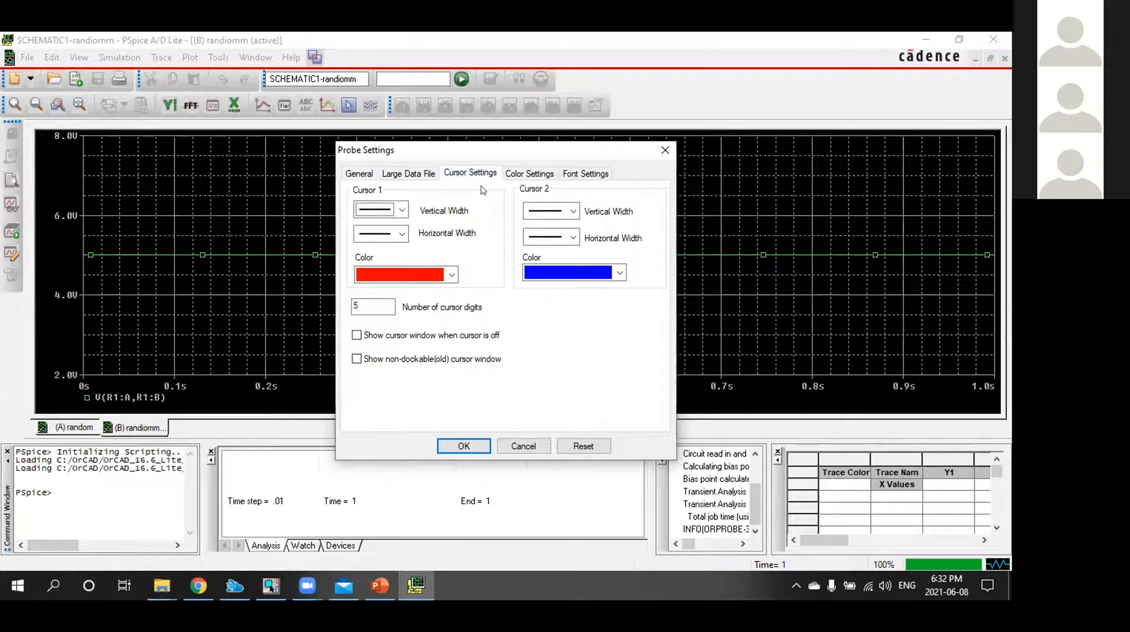
{"action": "left_click", "coordinate": [404, 210]}
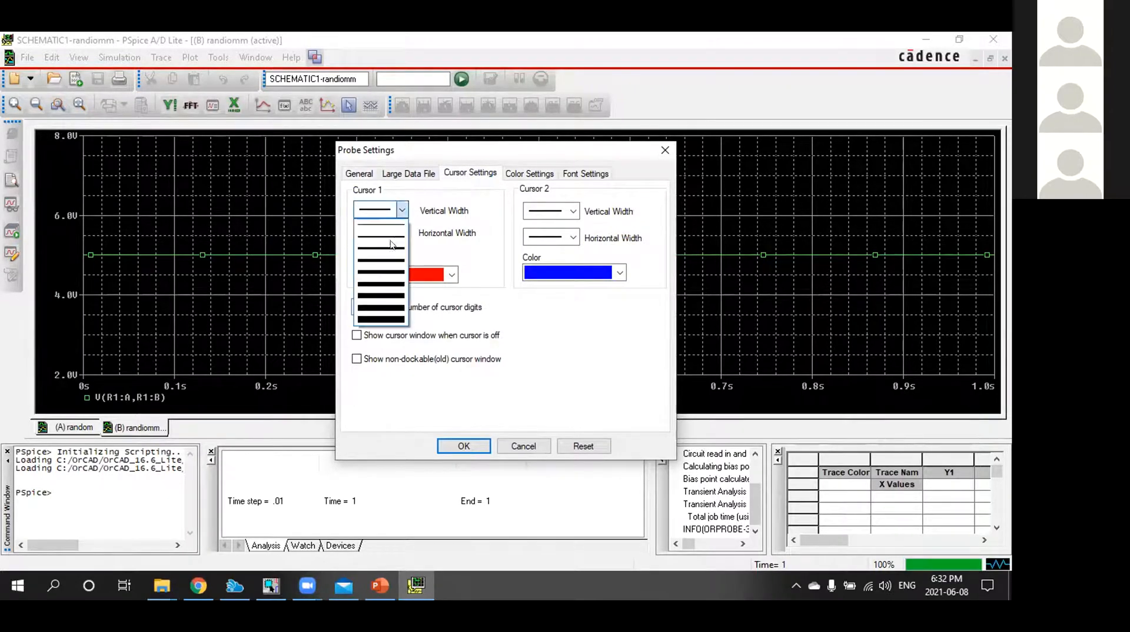
{"action": "left_click", "coordinate": [391, 302]}
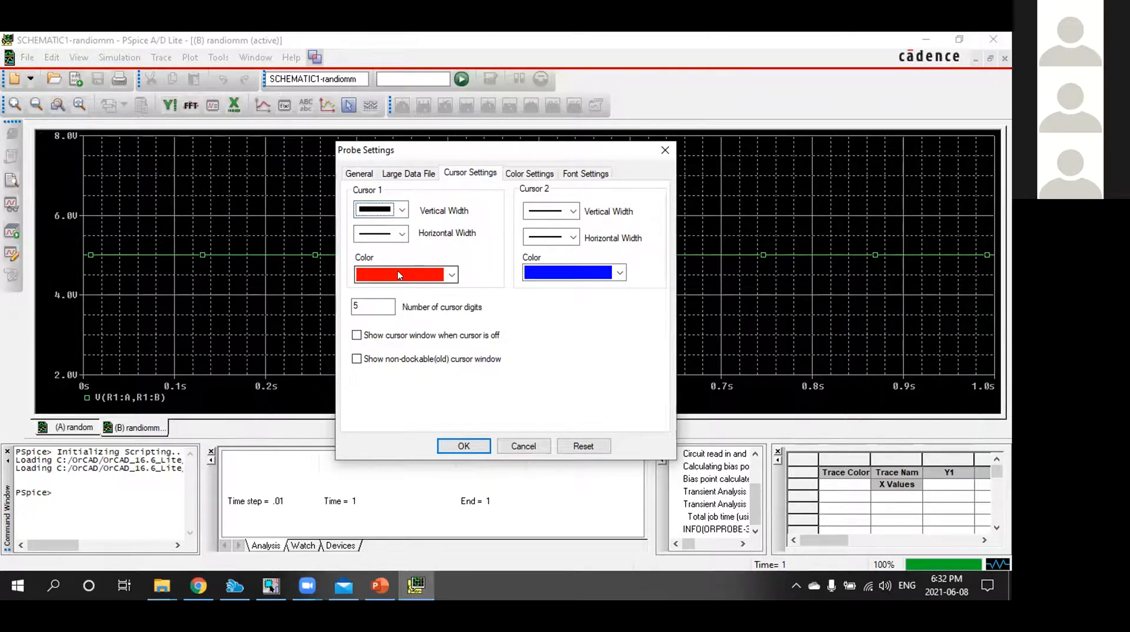
{"action": "left_click", "coordinate": [468, 444]}
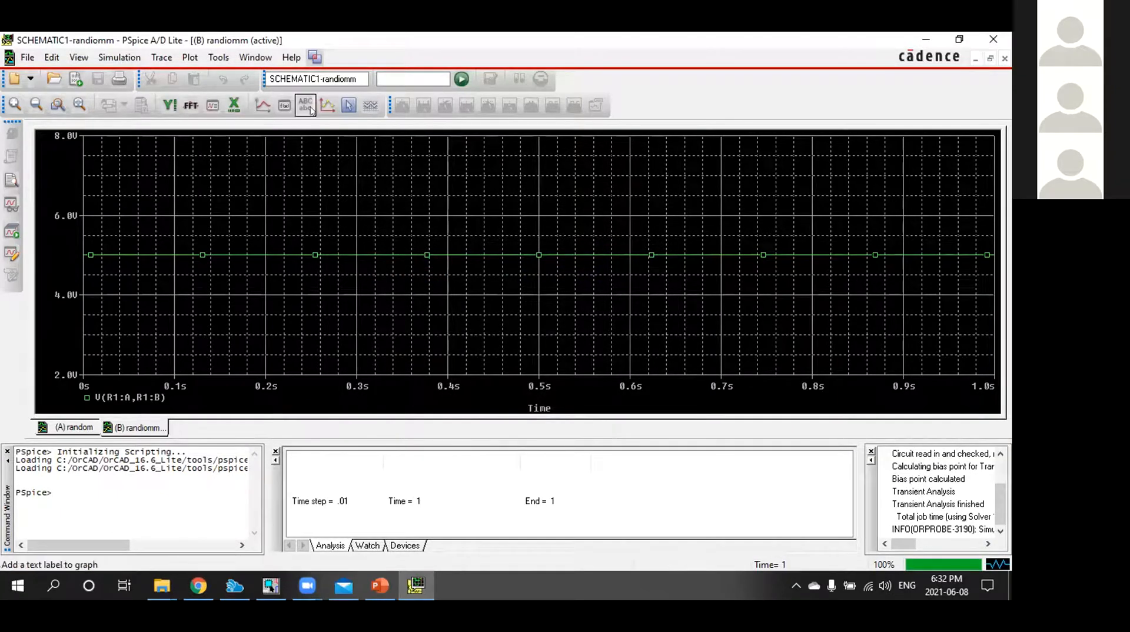
In the Probe cursor settings, set Cursor 2's horizontal width to a heavy line
{"action": "left_click", "coordinate": [218, 57]}
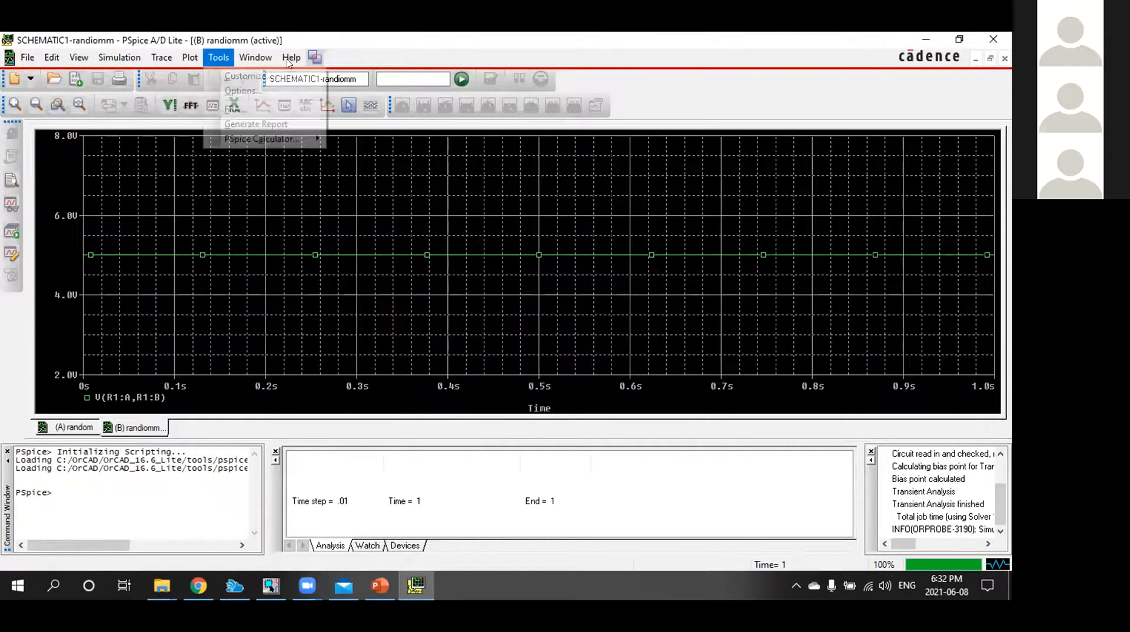
{"action": "left_click", "coordinate": [232, 90]}
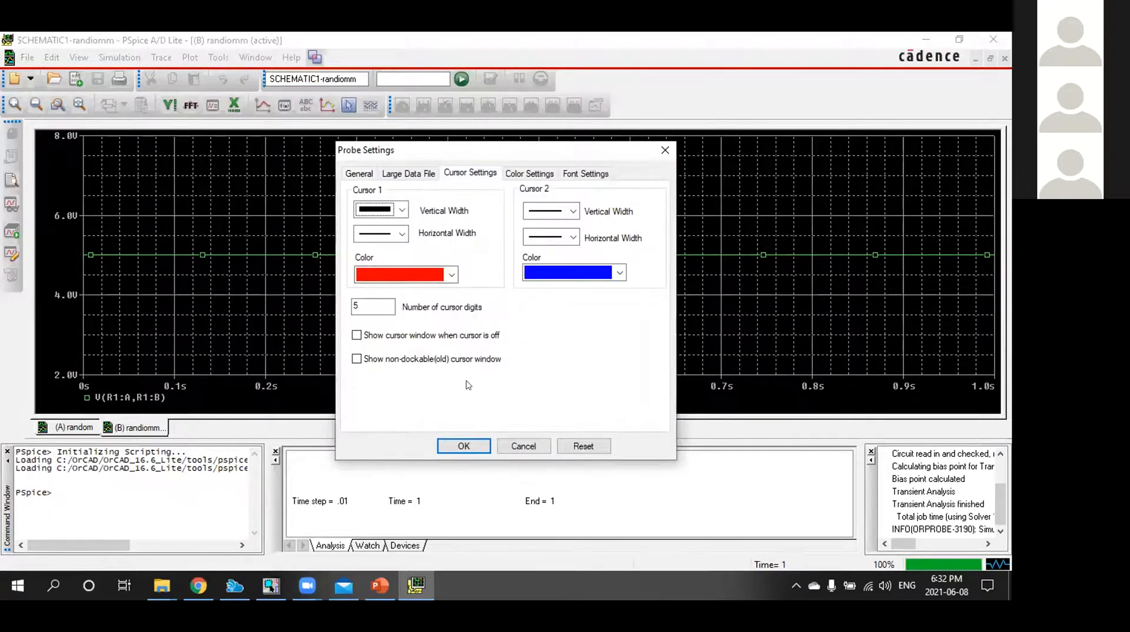
{"action": "left_click", "coordinate": [558, 235]}
{"action": "left_click", "coordinate": [554, 325]}
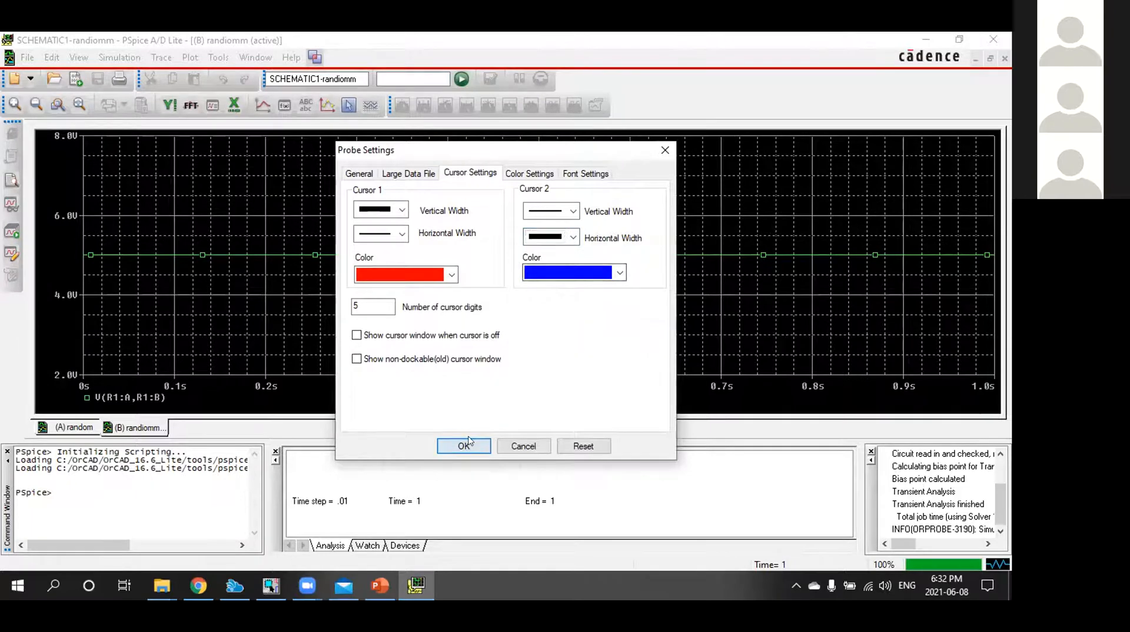
{"action": "left_click", "coordinate": [463, 446]}
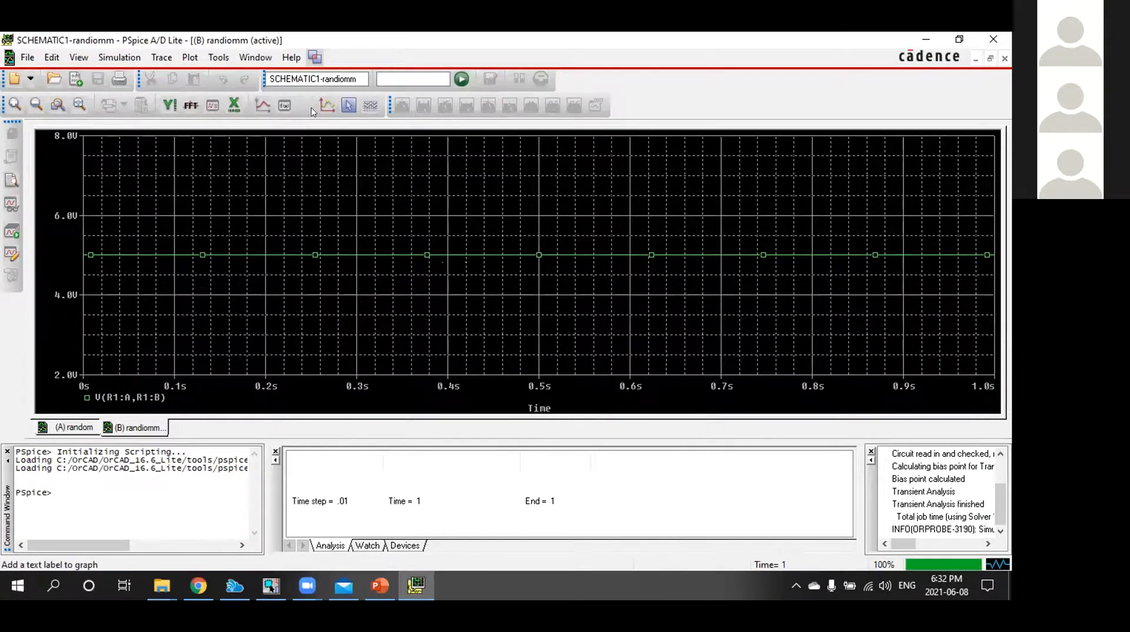
Display the cursors on the plot and move cursor 1 along the trace to about 0.29 s
{"action": "left_click", "coordinate": [346, 107]}
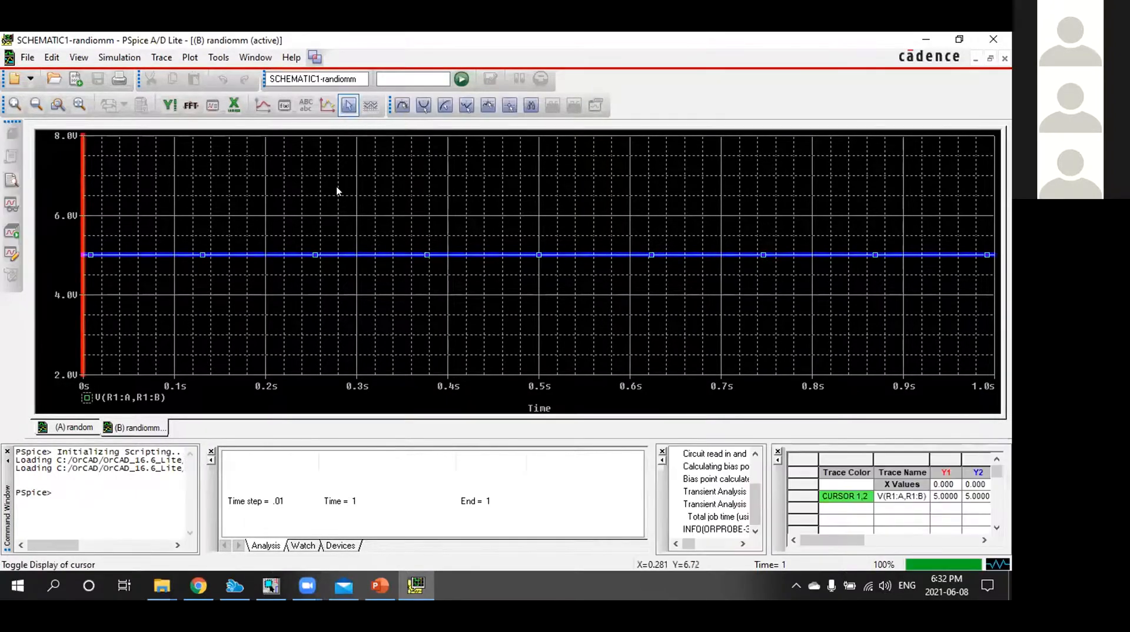
{"action": "left_click", "coordinate": [419, 225]}
{"action": "left_click_drag", "start_coordinate": [430, 223], "coordinate": [350, 165]}
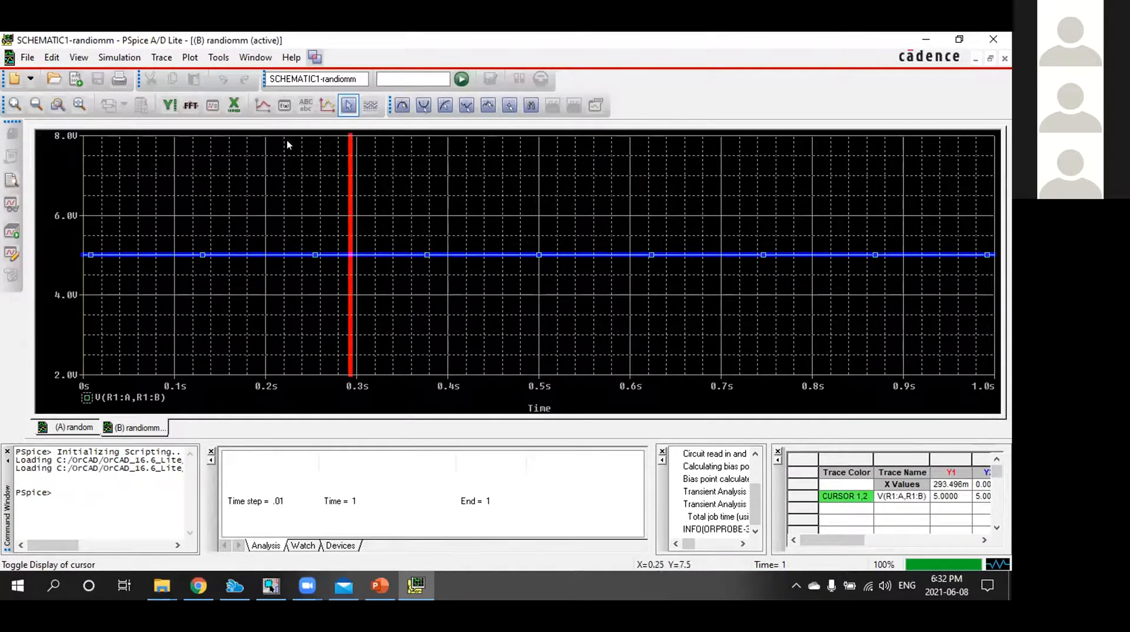
Set Cursor 2's horizontal width to the thinnest line and move cursor 1 to about 0.32 s on the plot
{"action": "left_click", "coordinate": [179, 54]}
{"action": "mouse_move", "coordinate": [219, 57]}
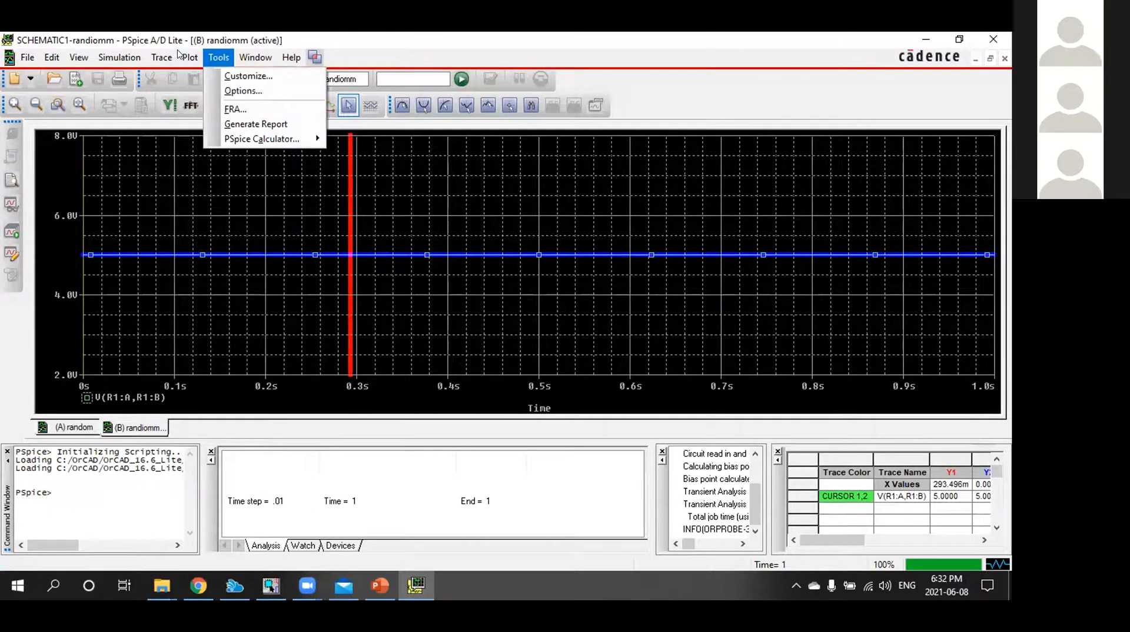
{"action": "left_click", "coordinate": [239, 92]}
{"action": "left_click", "coordinate": [470, 173]}
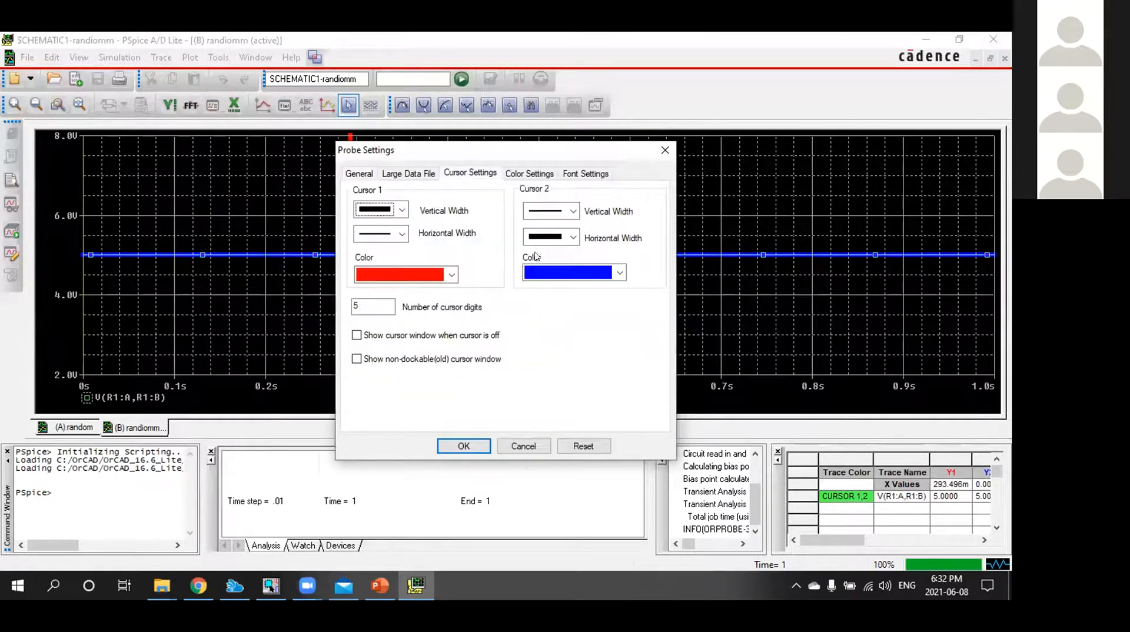
{"action": "left_click", "coordinate": [572, 237]}
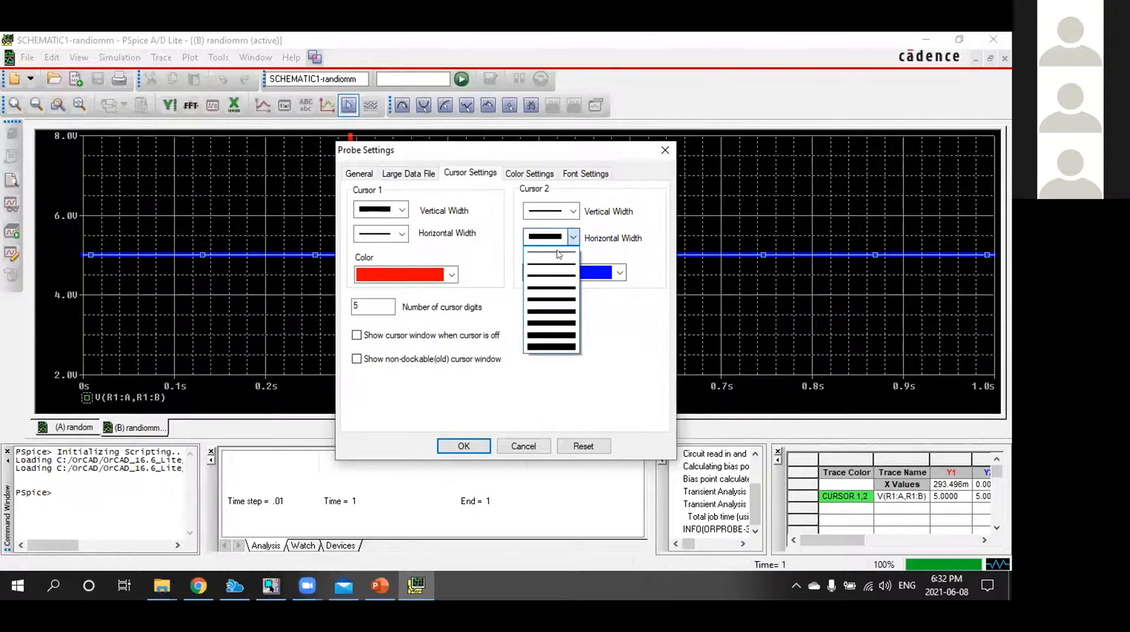
{"action": "left_click", "coordinate": [559, 254]}
{"action": "left_click", "coordinate": [463, 445]}
{"action": "left_click_drag", "start_coordinate": [473, 306], "coordinate": [371, 260]}
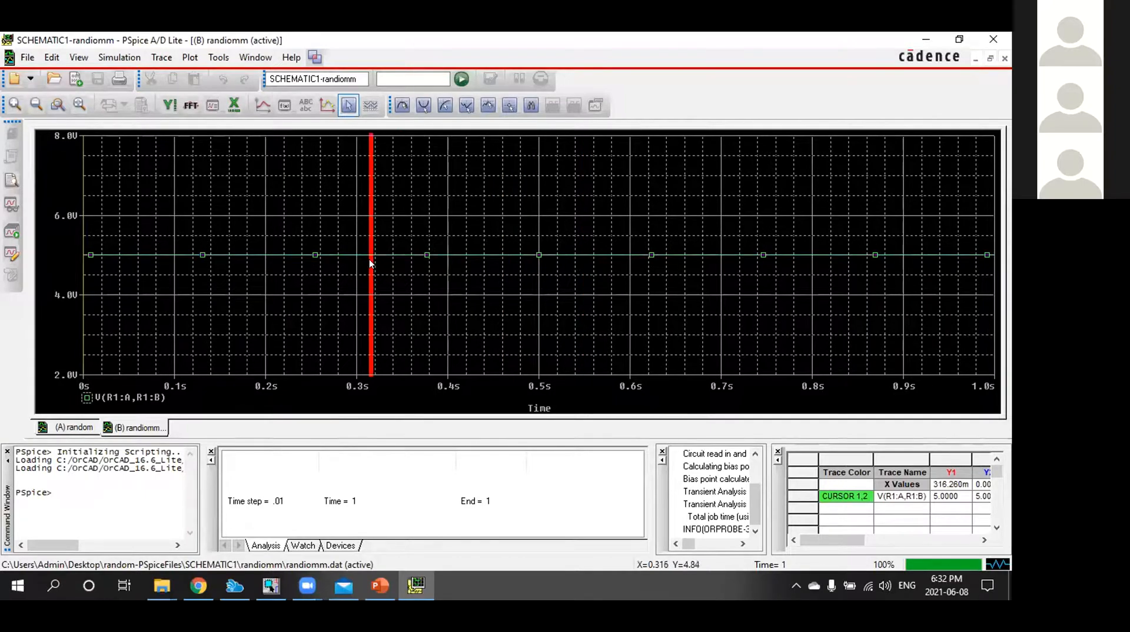
In the Probe cursor settings, set Cursor 2's horizontal width to the second-thinnest line
{"action": "left_click", "coordinate": [218, 57]}
{"action": "left_click", "coordinate": [239, 91]}
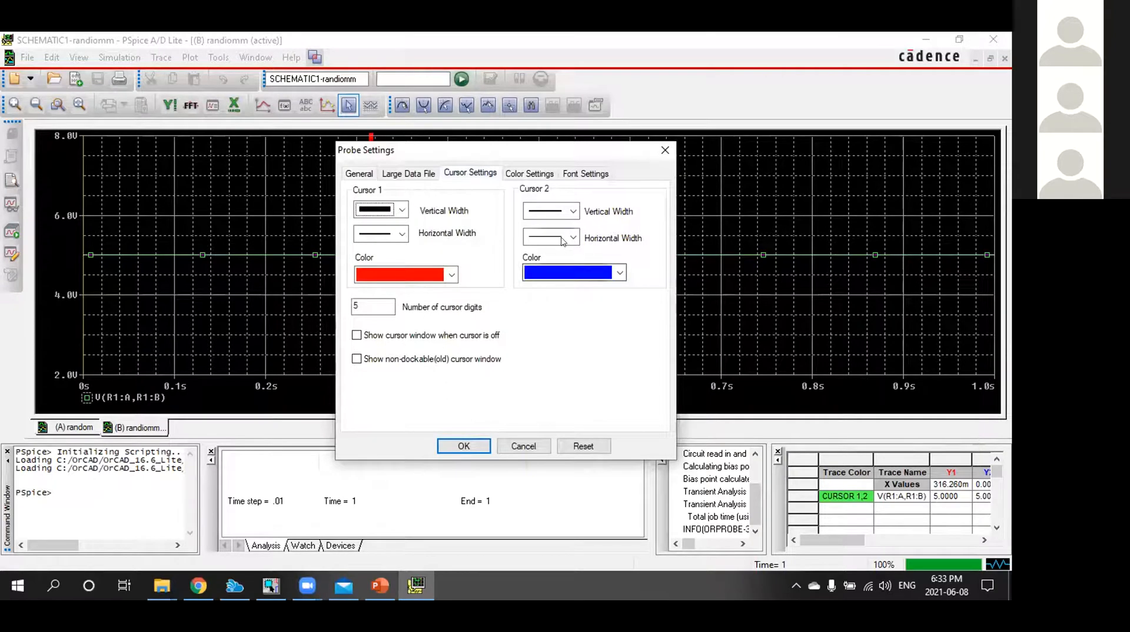
{"action": "left_click", "coordinate": [562, 238]}
{"action": "left_click", "coordinate": [539, 265]}
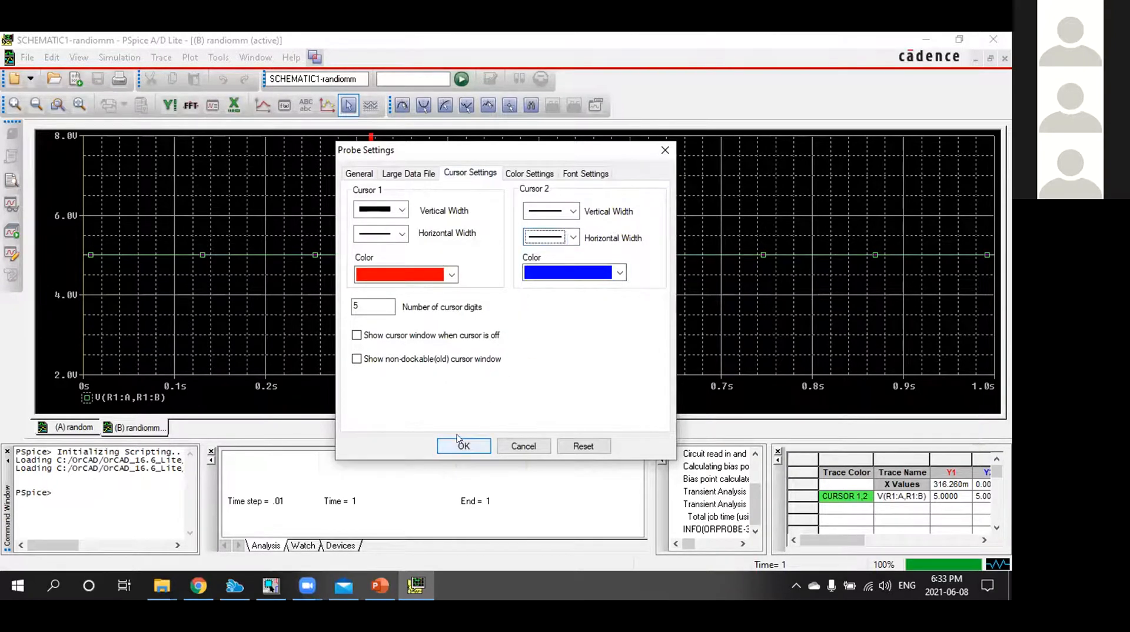
Set Cursor 1's vertical width to the third-thinnest line, then place cursor 1 at about 0.38 s and cursor 2 at about 0.65 s
{"action": "left_click", "coordinate": [451, 275]}
{"action": "left_click", "coordinate": [452, 274]}
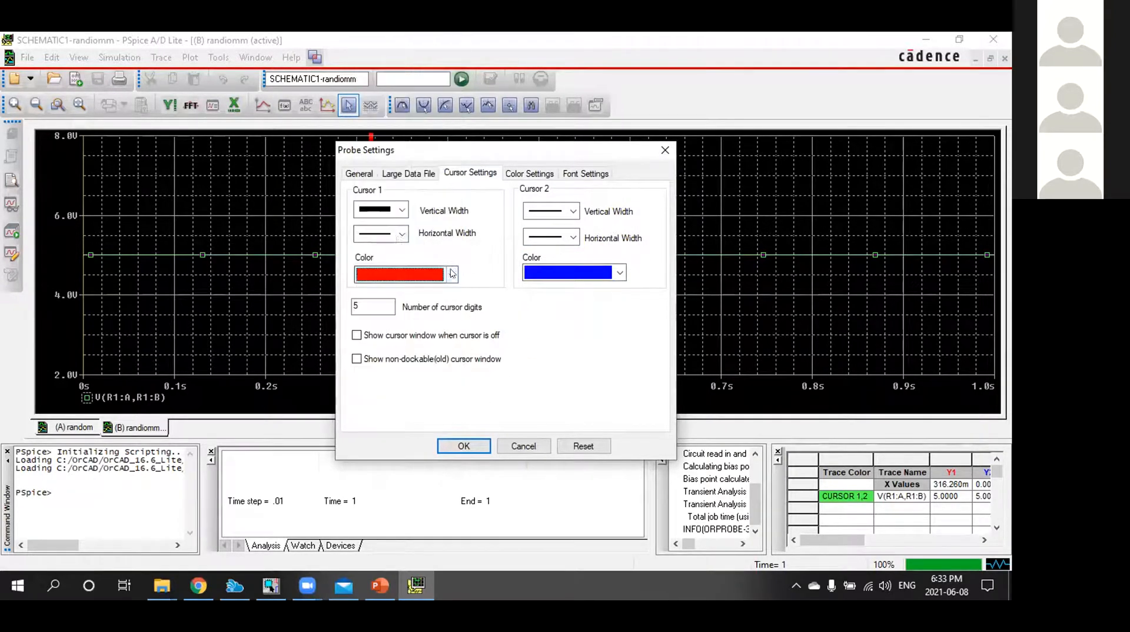
{"action": "left_click", "coordinate": [402, 234]}
{"action": "left_click", "coordinate": [398, 217]}
{"action": "left_click", "coordinate": [401, 213]}
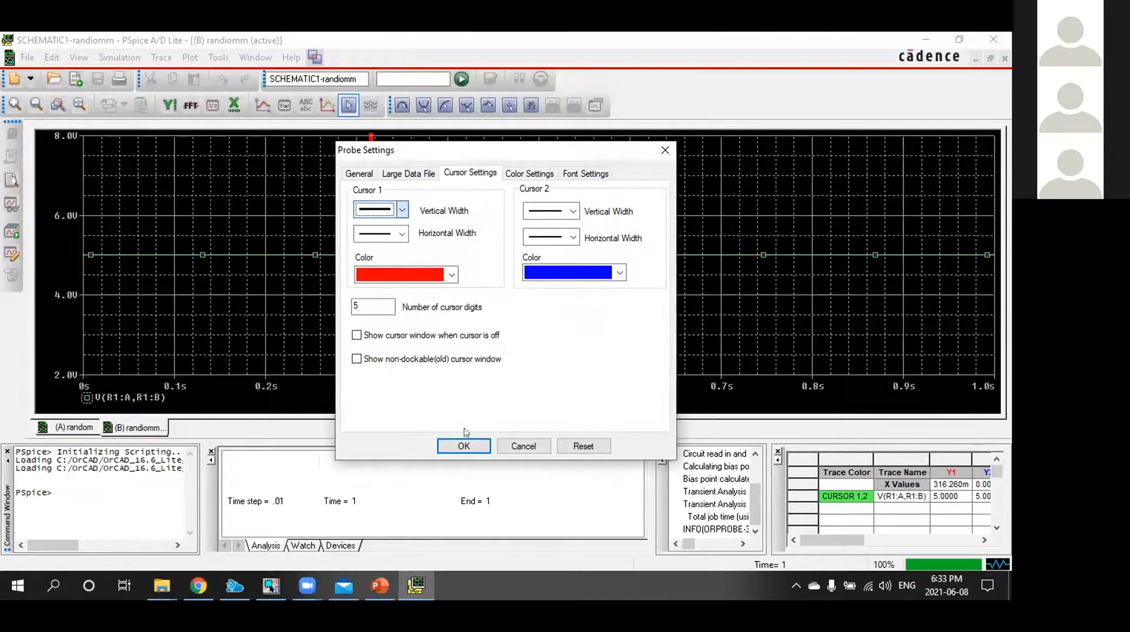
{"action": "left_click", "coordinate": [380, 244]}
{"action": "left_click", "coordinate": [464, 446]}
{"action": "left_click_drag", "start_coordinate": [554, 243], "coordinate": [422, 231]}
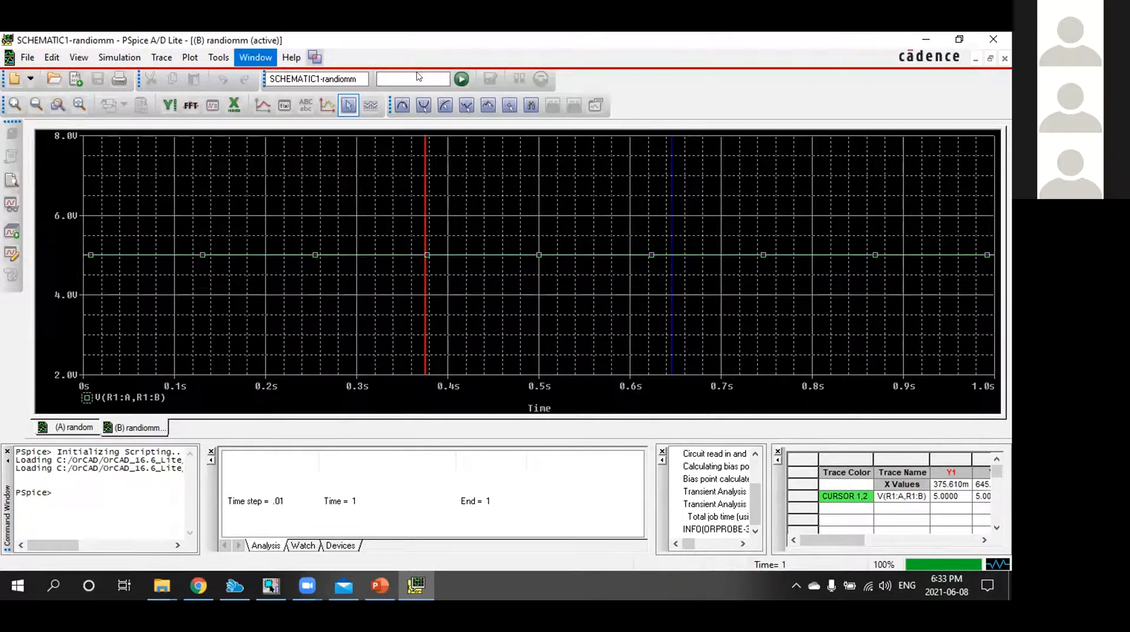
In the Probe color settings, set the plot background color to white
{"action": "left_click", "coordinate": [218, 57]}
{"action": "left_click", "coordinate": [233, 91]}
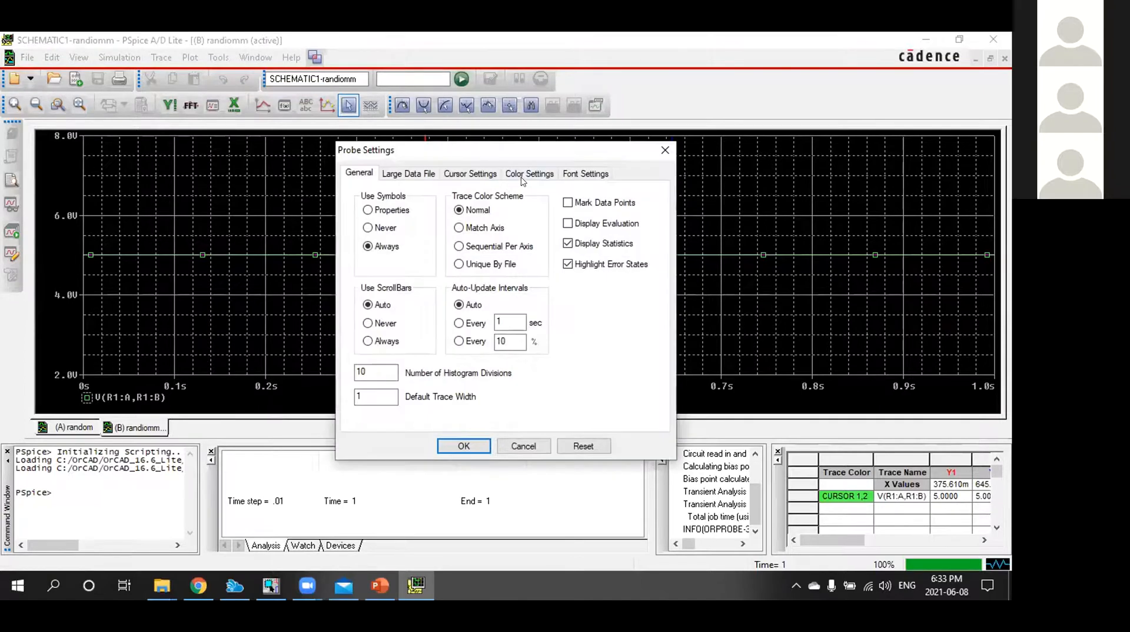
{"action": "left_click", "coordinate": [522, 175]}
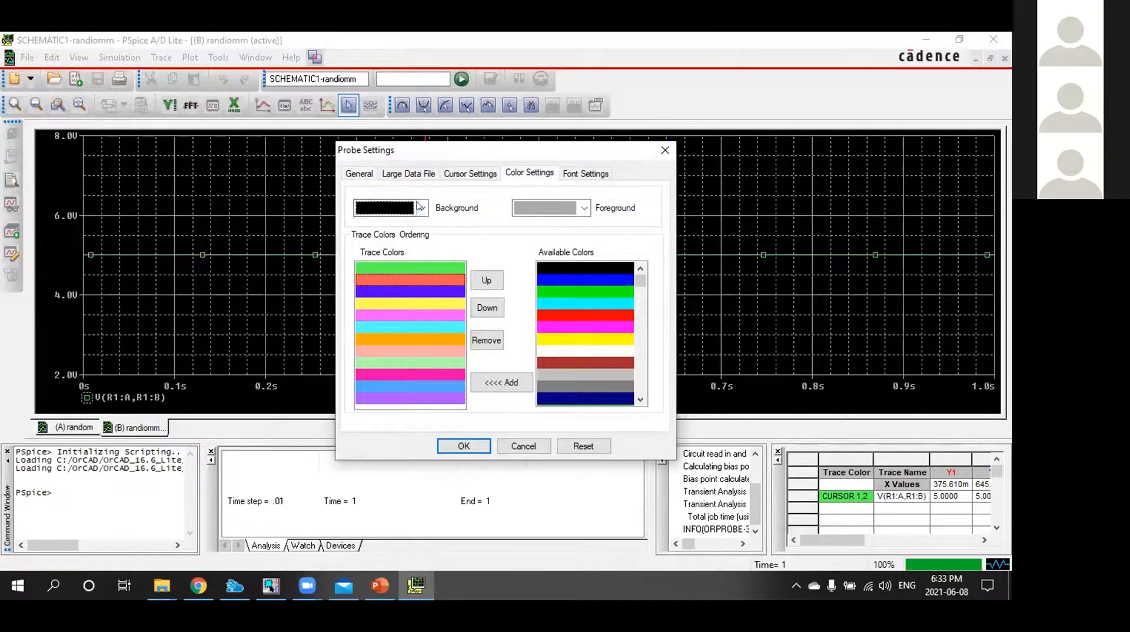
{"action": "left_click", "coordinate": [419, 207]}
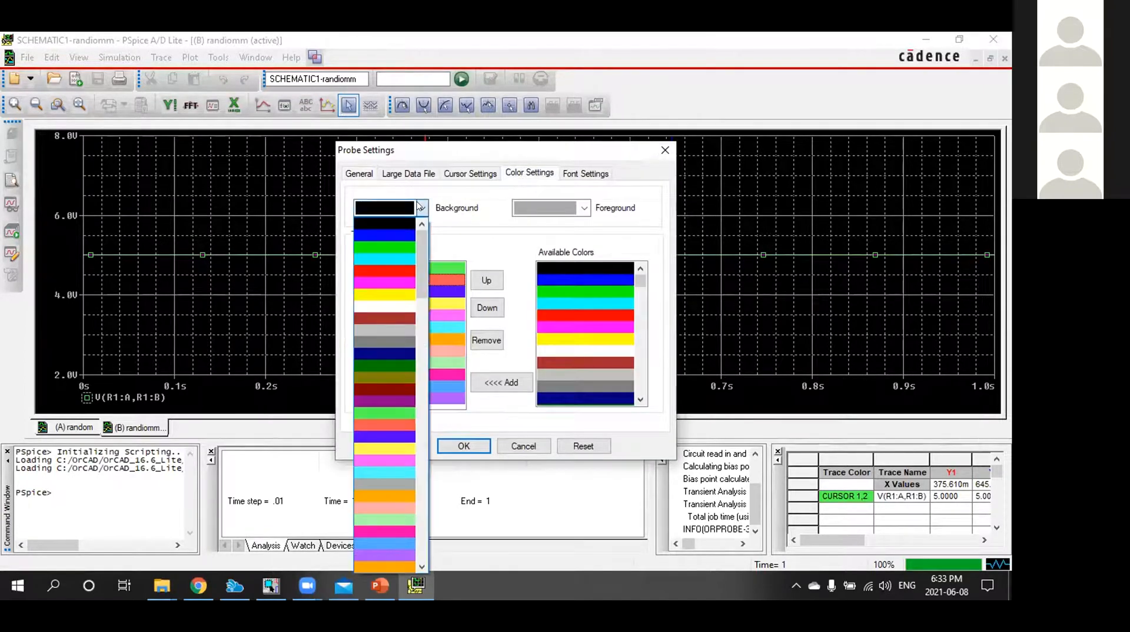
{"action": "left_click", "coordinate": [383, 307]}
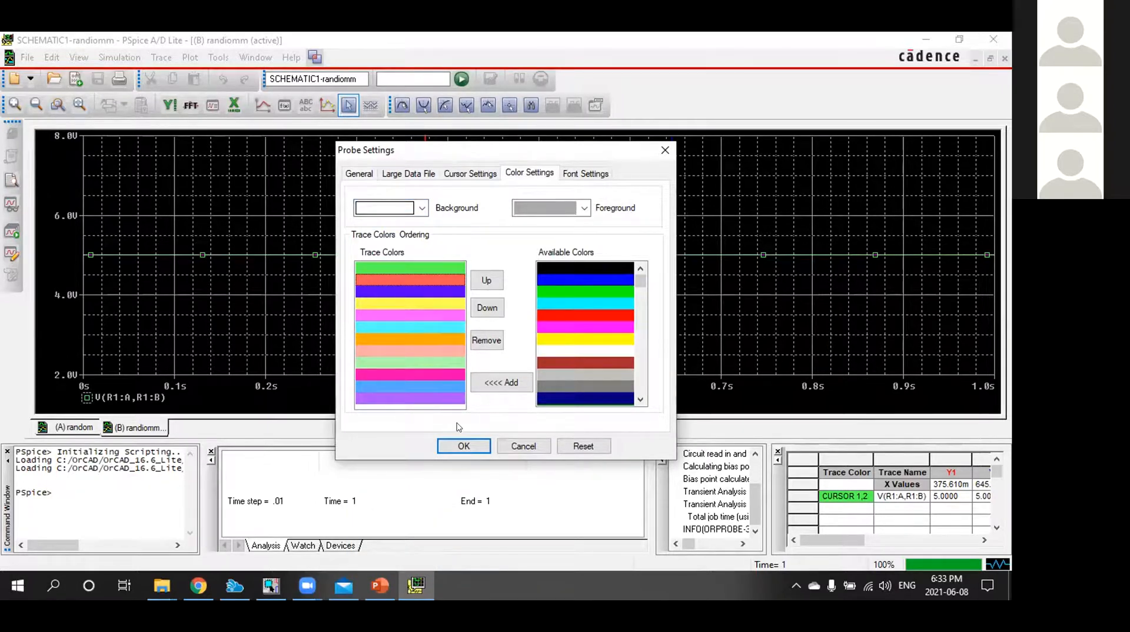
{"action": "left_click", "coordinate": [464, 445]}
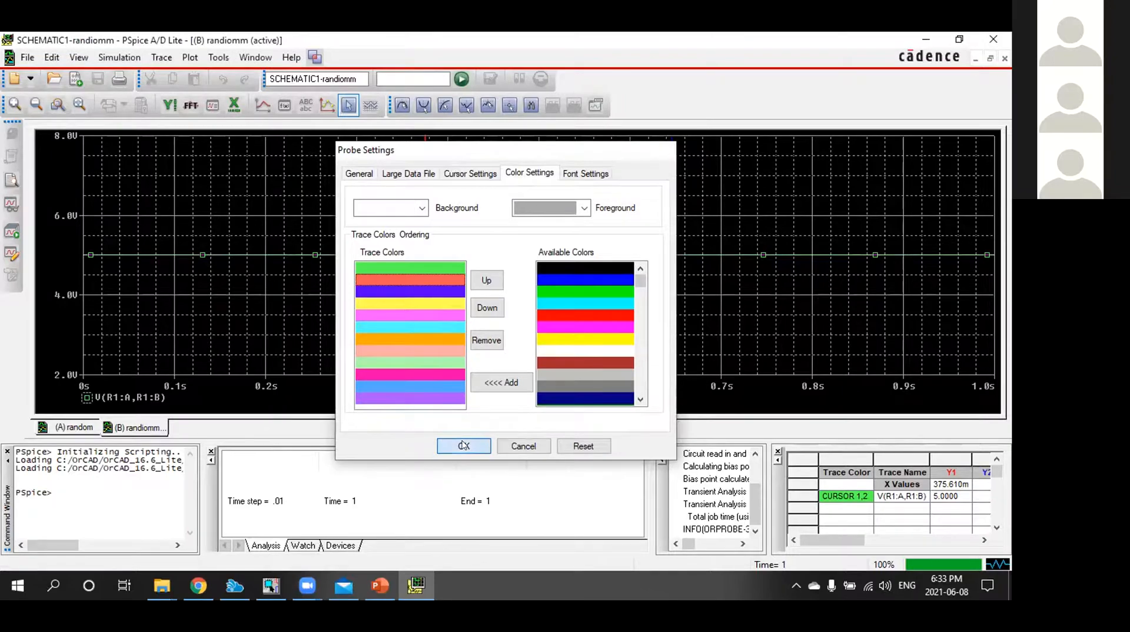
Move cursor 1 to about 0.58 s and close the output and simulation status windows below the plot
{"action": "left_click_drag", "start_coordinate": [393, 247], "coordinate": [1009, 228]}
{"action": "left_click", "coordinate": [612, 232]}
{"action": "left_click", "coordinate": [663, 452]}
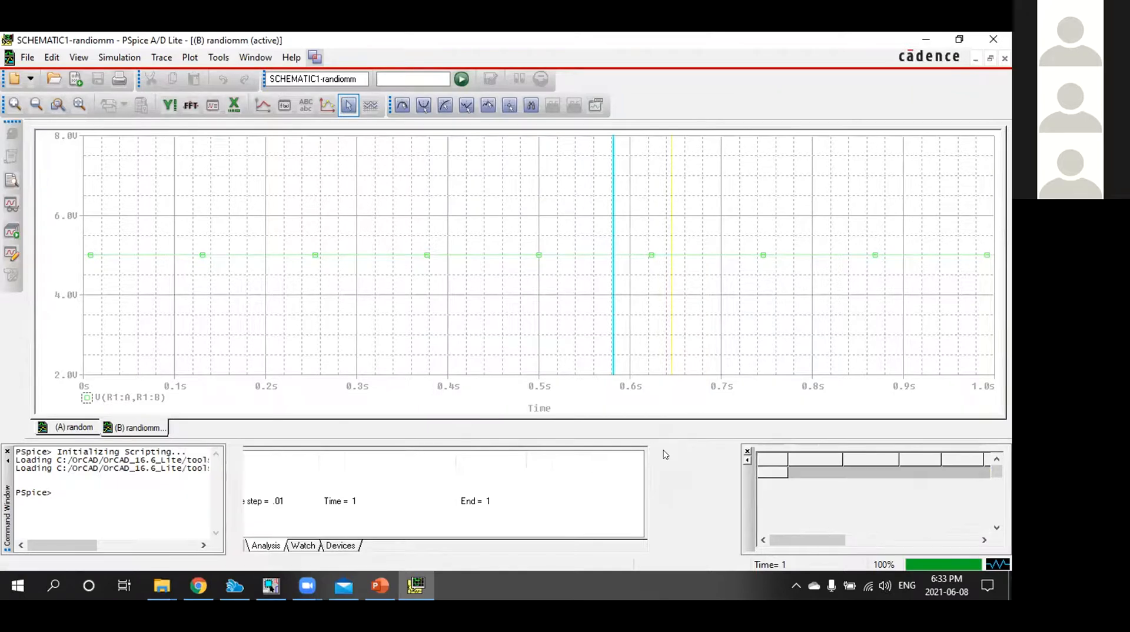
{"action": "left_click", "coordinate": [238, 451]}
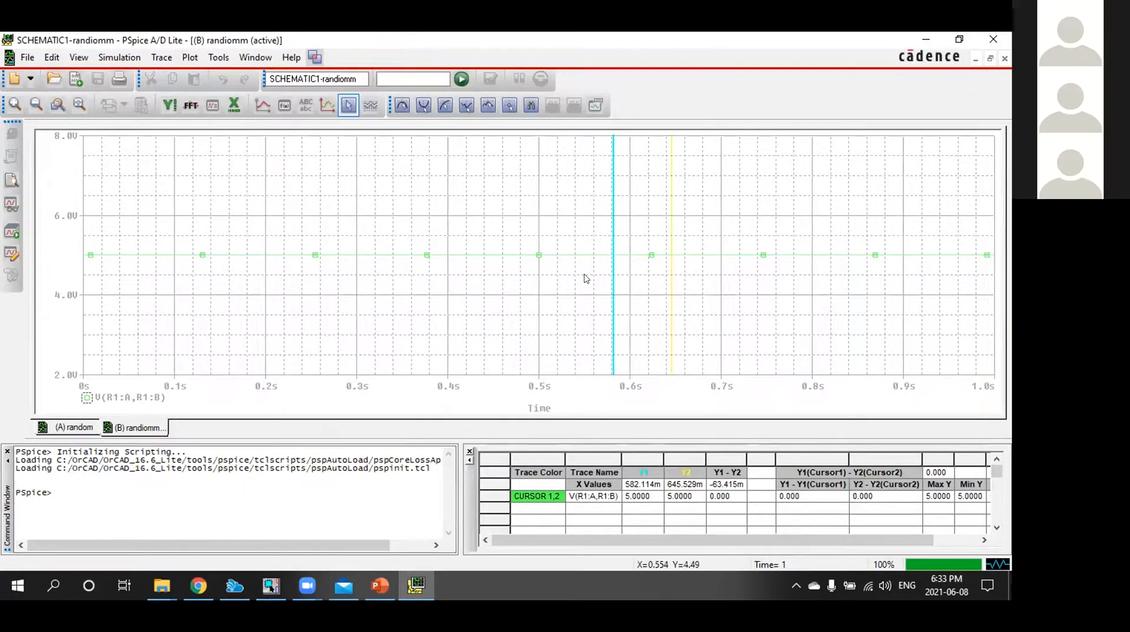
View the R1 markers on the OrCAD Capture schematic, return to PSpice A/D, and sweep cursor 1 along the trace to about 0.28 s
{"action": "left_click", "coordinate": [274, 585]}
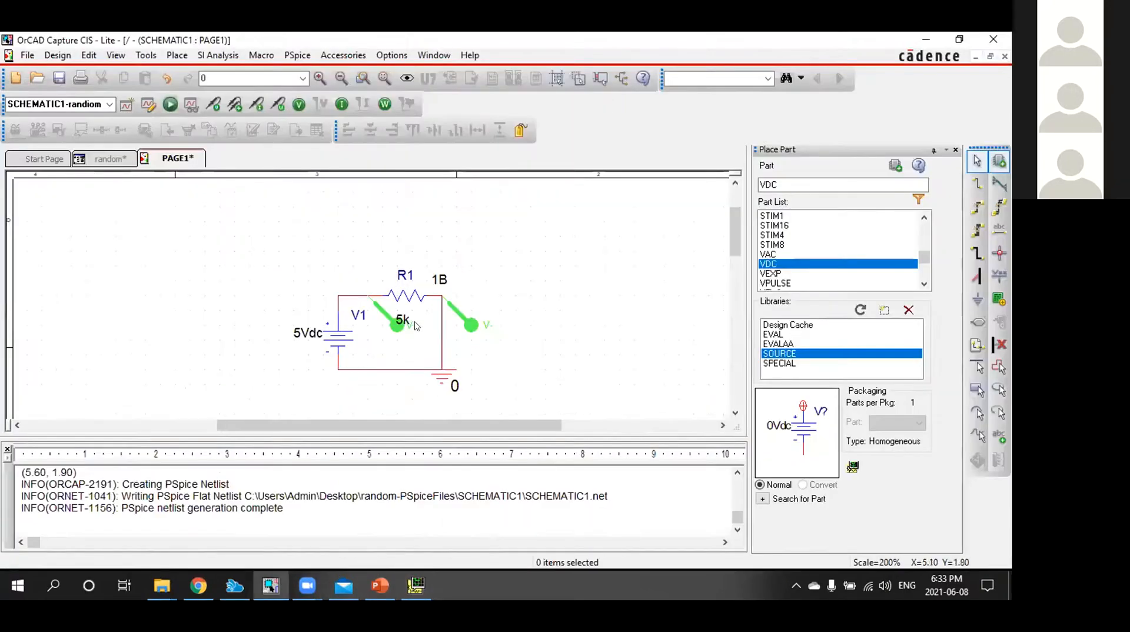
{"action": "left_click", "coordinate": [268, 579]}
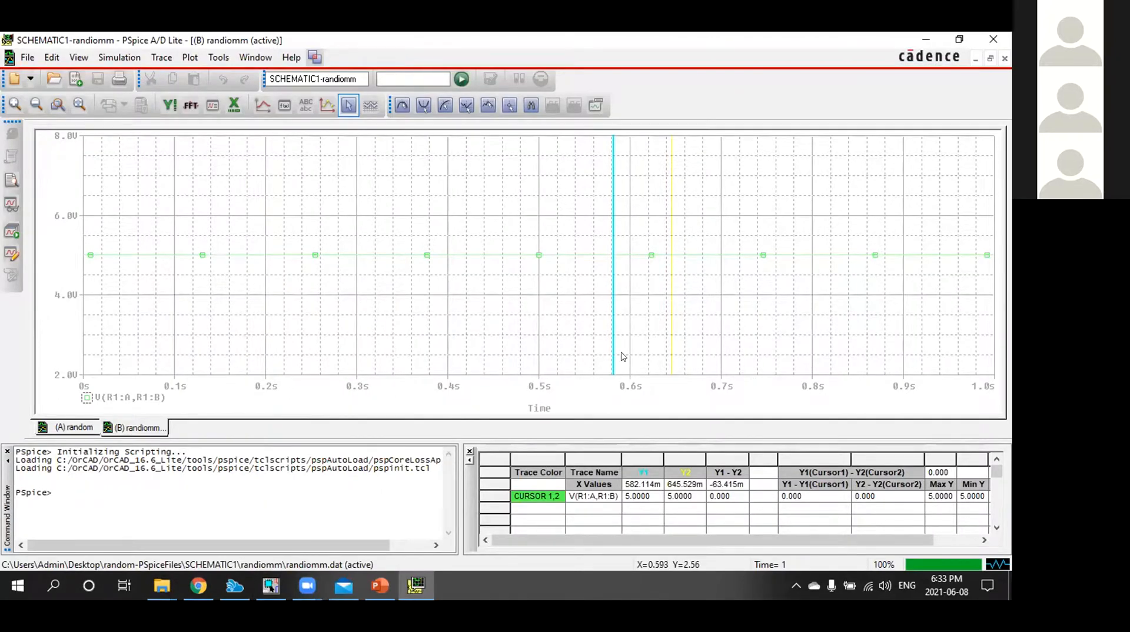
{"action": "left_click", "coordinate": [621, 313]}
{"action": "left_click_drag", "start_coordinate": [621, 313], "coordinate": [267, 321]}
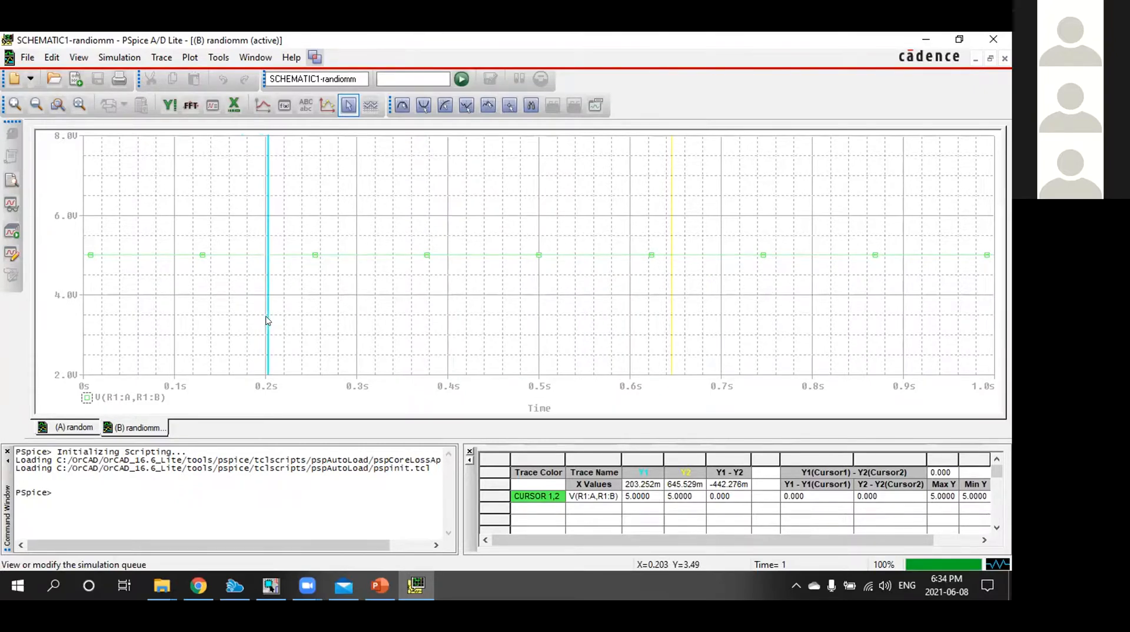
{"action": "left_click_drag", "start_coordinate": [267, 320], "coordinate": [452, 320]}
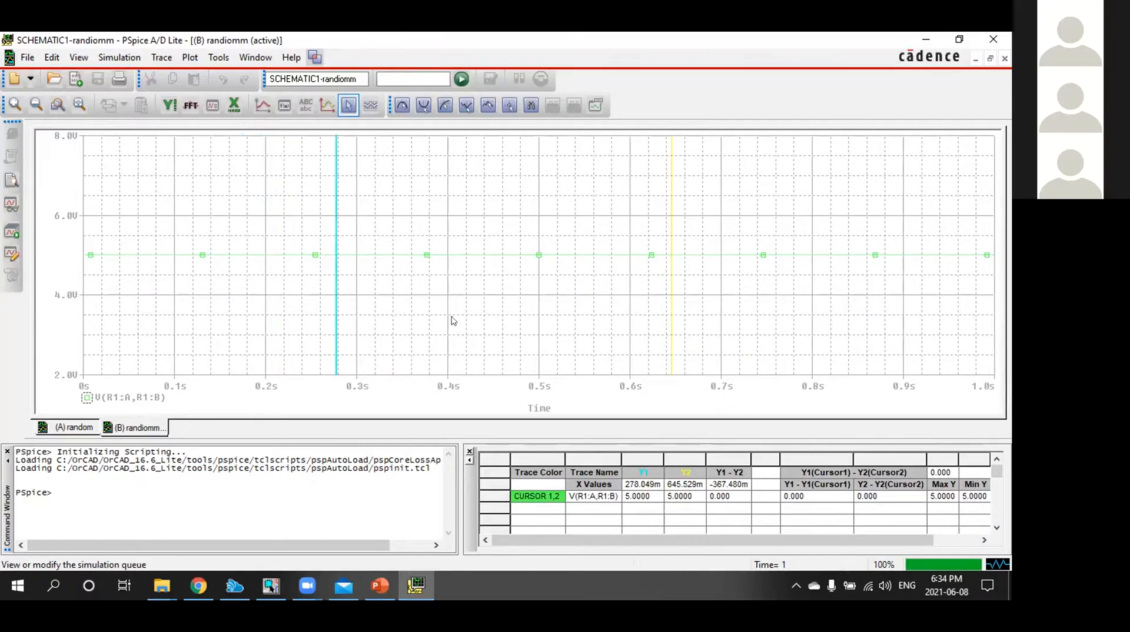
Turn the cursor display off and on again, then place cursor 1 at about 0.24 s on the trace
{"action": "left_click", "coordinate": [349, 104]}
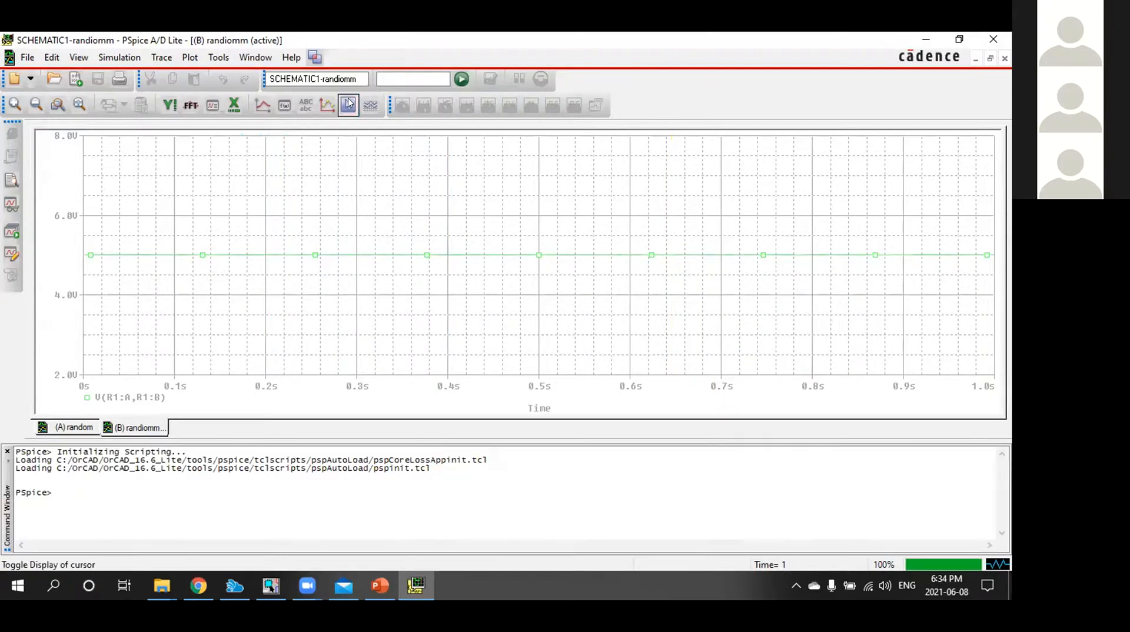
{"action": "left_click", "coordinate": [348, 105]}
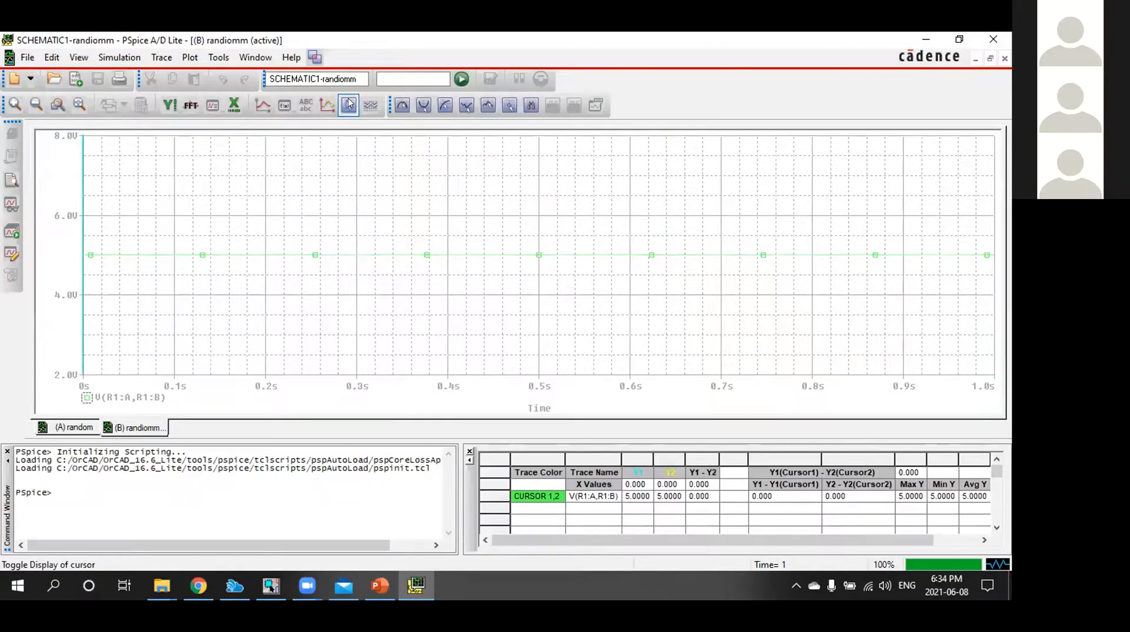
{"action": "left_click", "coordinate": [405, 212]}
{"action": "left_click", "coordinate": [301, 213]}
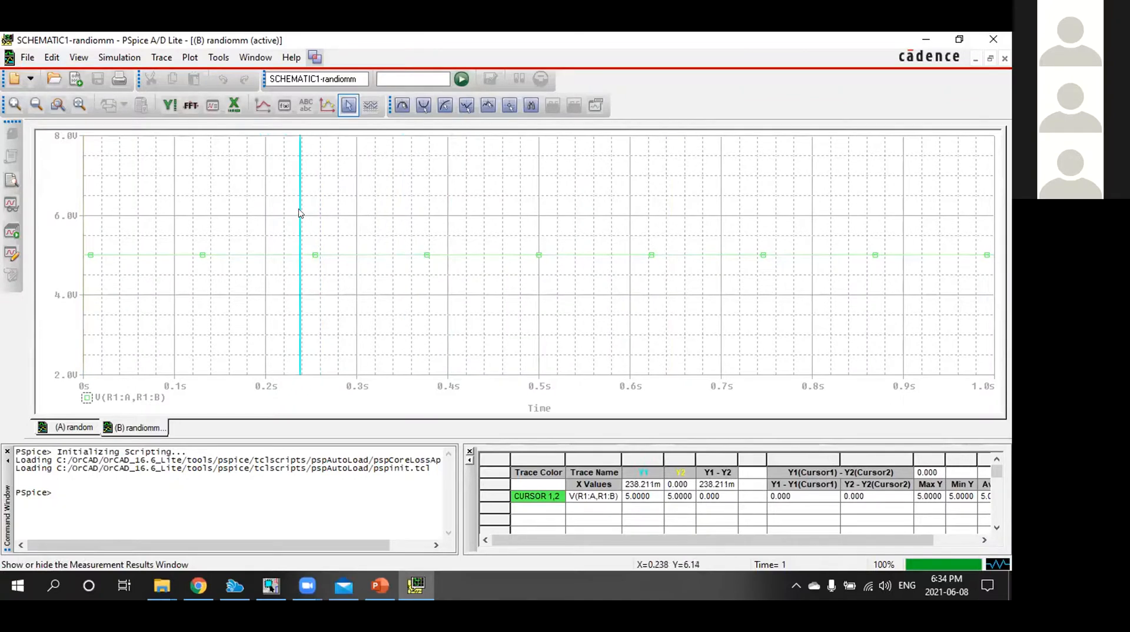
Move cursor 1 to 0.5 s, back to 0.4 s and again to about 0.5 s, reading the resistor voltage at each position
{"action": "left_click_drag", "start_coordinate": [299, 214], "coordinate": [436, 212]}
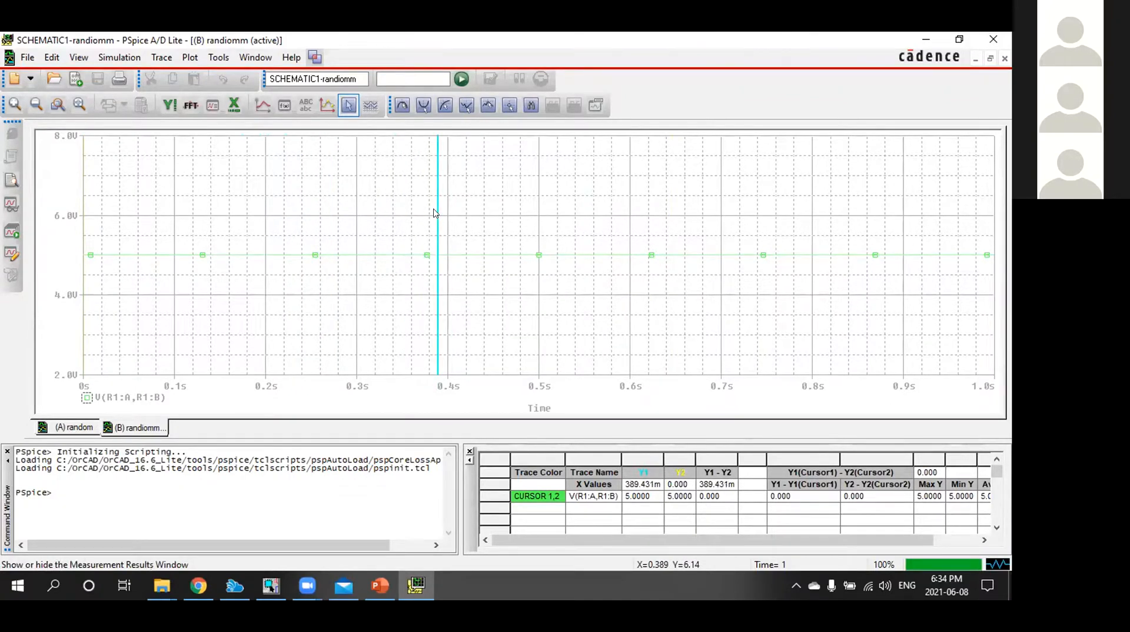
{"action": "left_click_drag", "start_coordinate": [444, 212], "coordinate": [538, 216]}
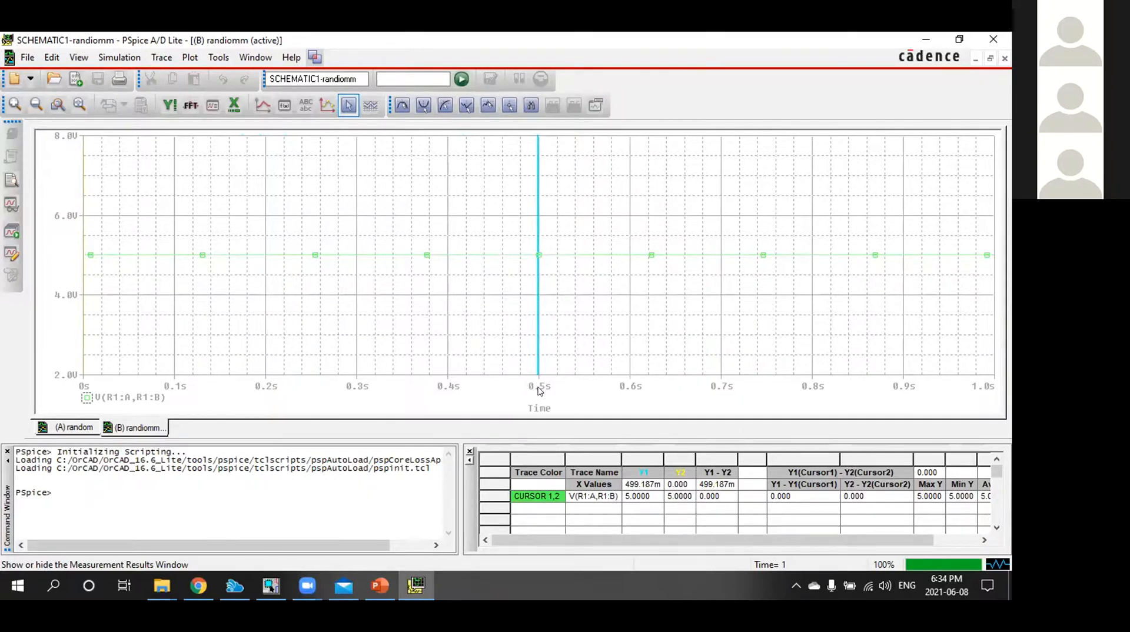
{"action": "left_click_drag", "start_coordinate": [537, 260], "coordinate": [445, 275]}
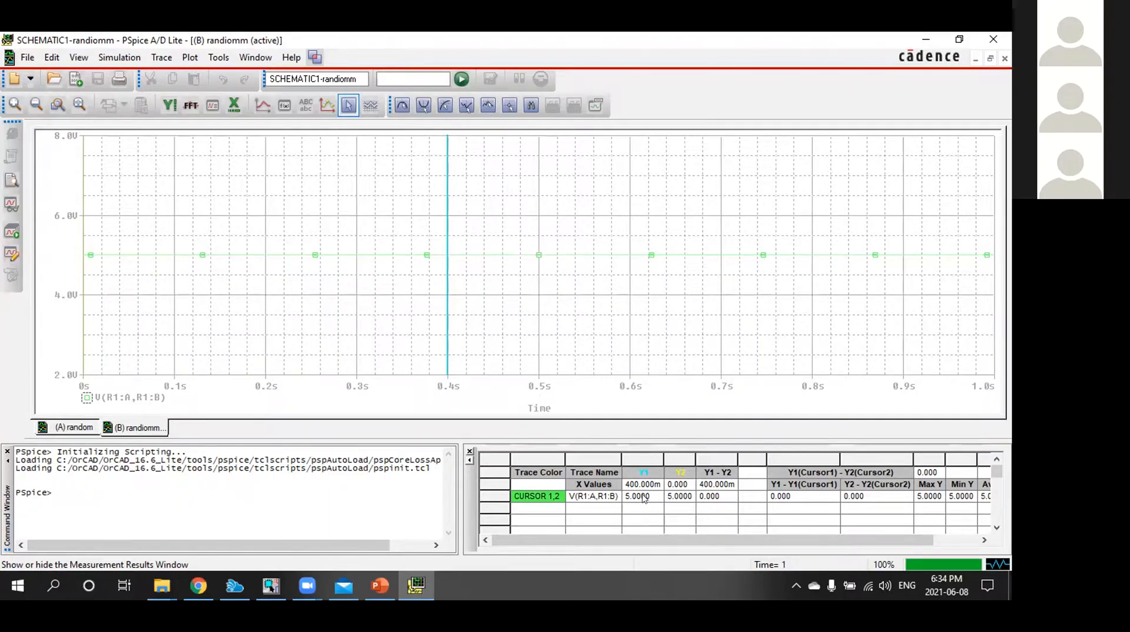
{"action": "left_click", "coordinate": [463, 349]}
{"action": "left_click_drag", "start_coordinate": [468, 349], "coordinate": [537, 350]}
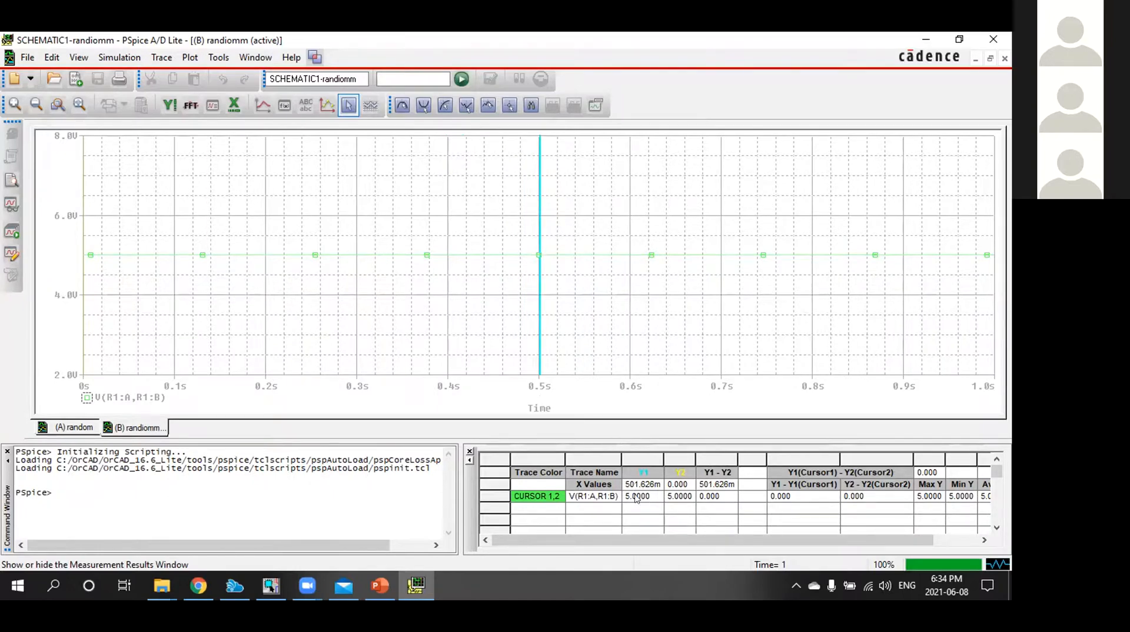
{"action": "left_click", "coordinate": [636, 500]}
Minimize the PSpice A/D plot window and return to the resistor circuit schematic in OrCAD Capture
{"action": "left_click", "coordinate": [928, 38]}
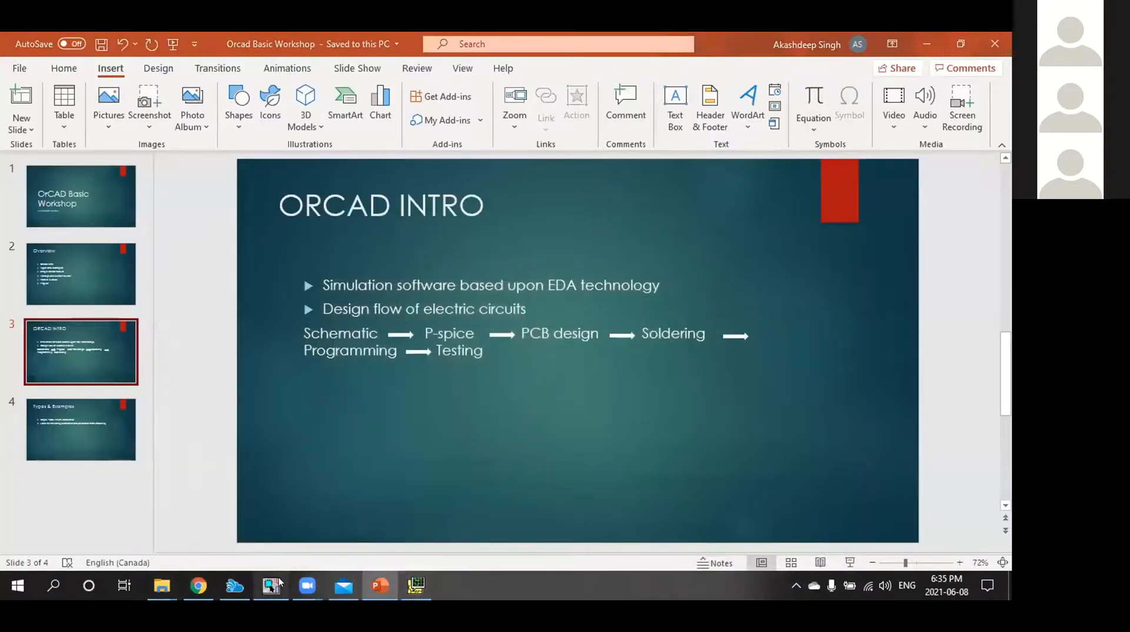
{"action": "left_click", "coordinate": [279, 582]}
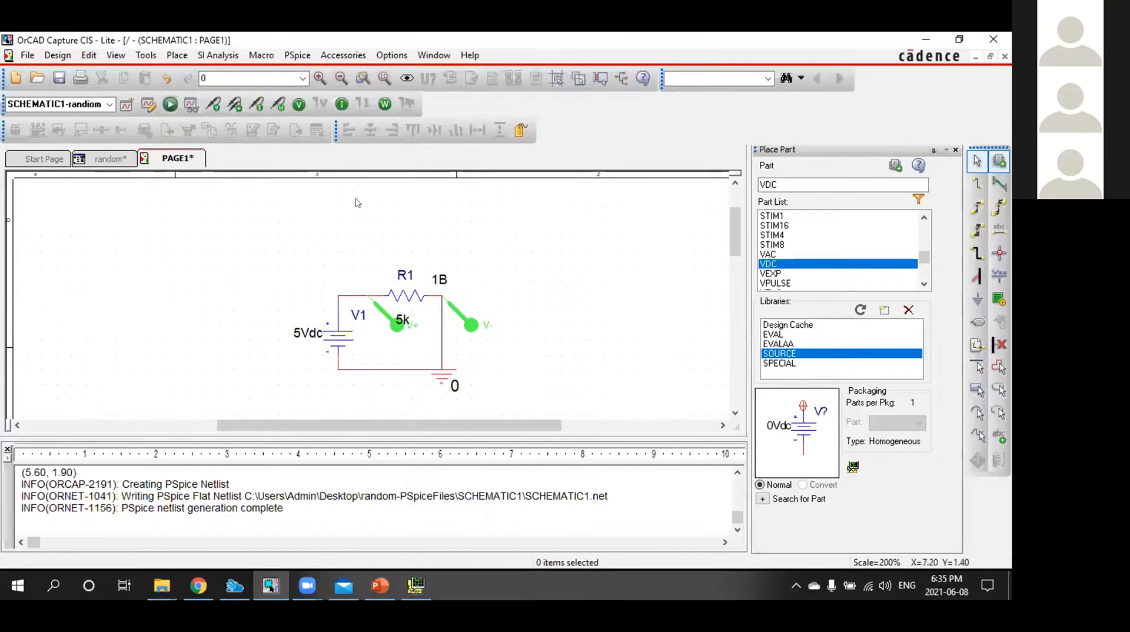
{"action": "left_click", "coordinate": [411, 582]}
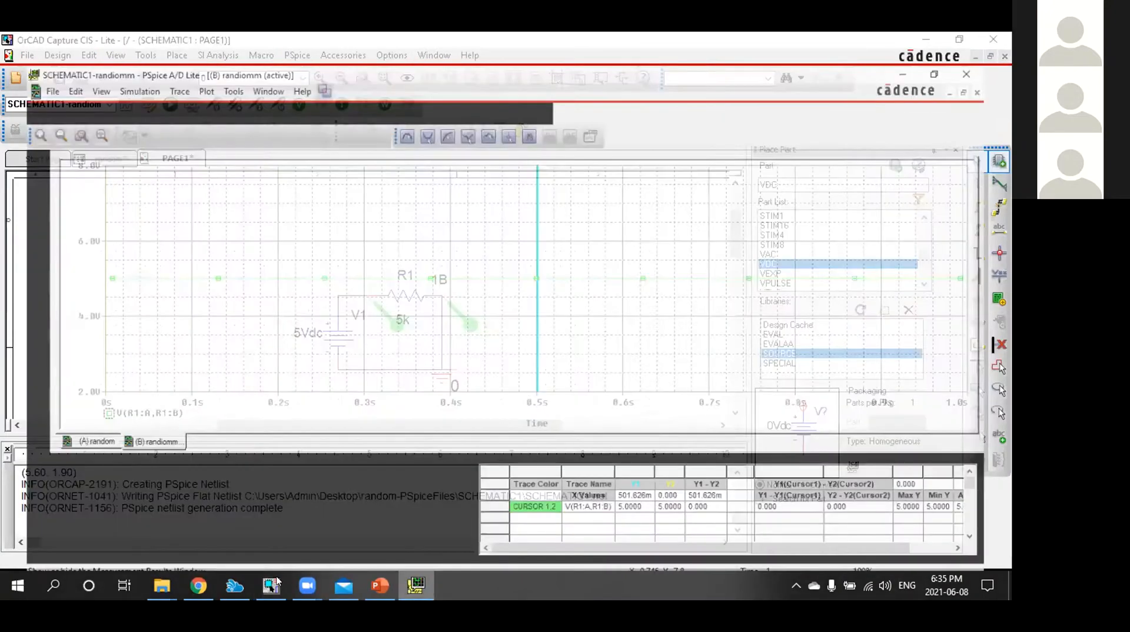
{"action": "left_click", "coordinate": [274, 581]}
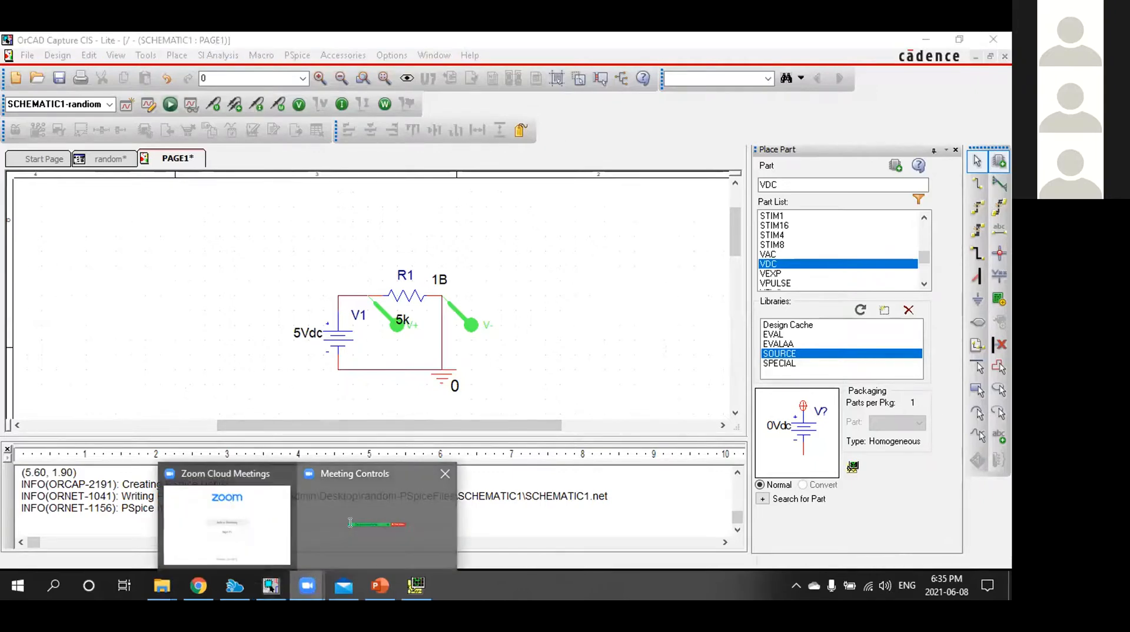
{"action": "left_click", "coordinate": [349, 523]}
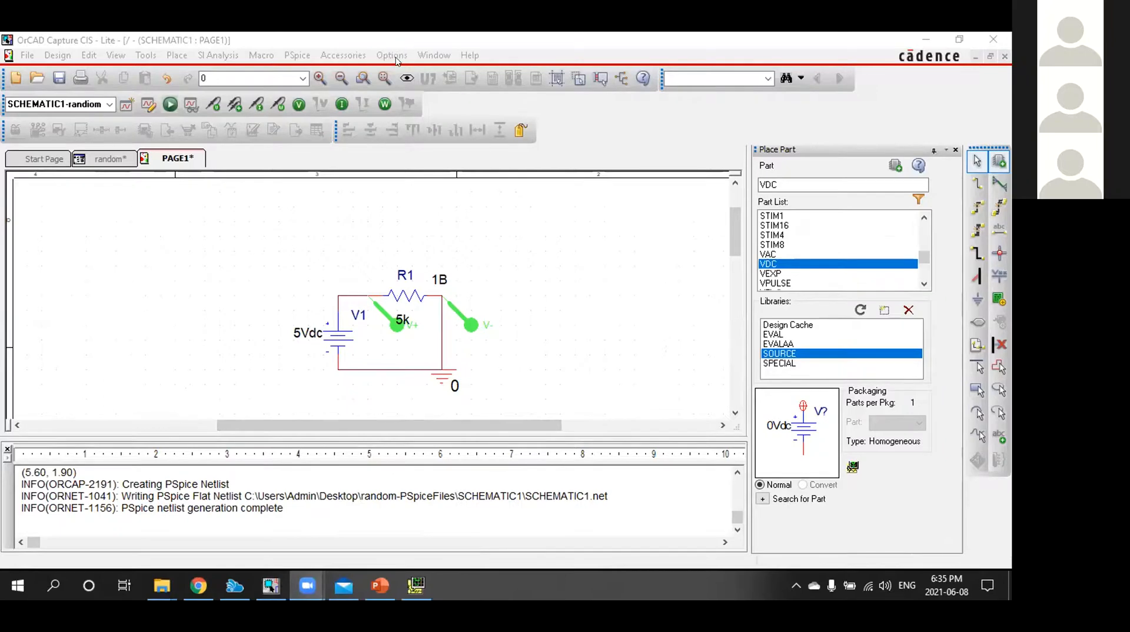